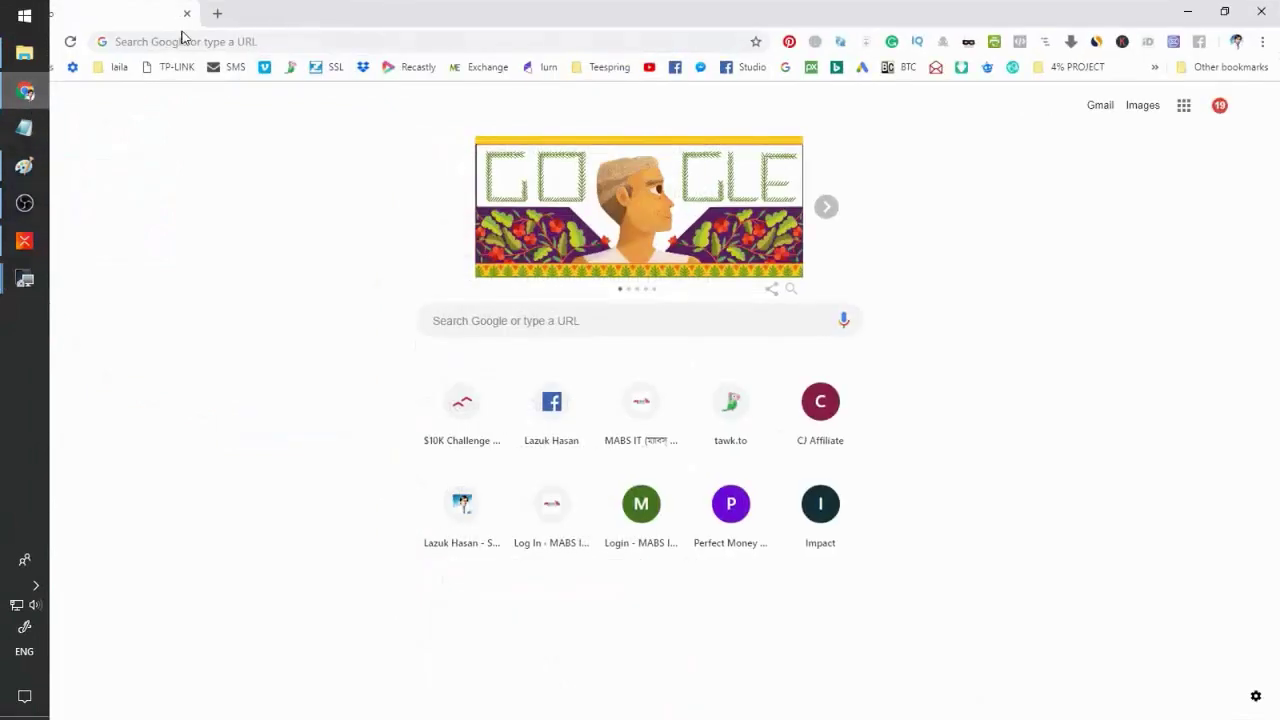
- Open the MaxBounty login page from the bookmarks and log in with the saved credentials
click(246, 41)
click(1155, 67)
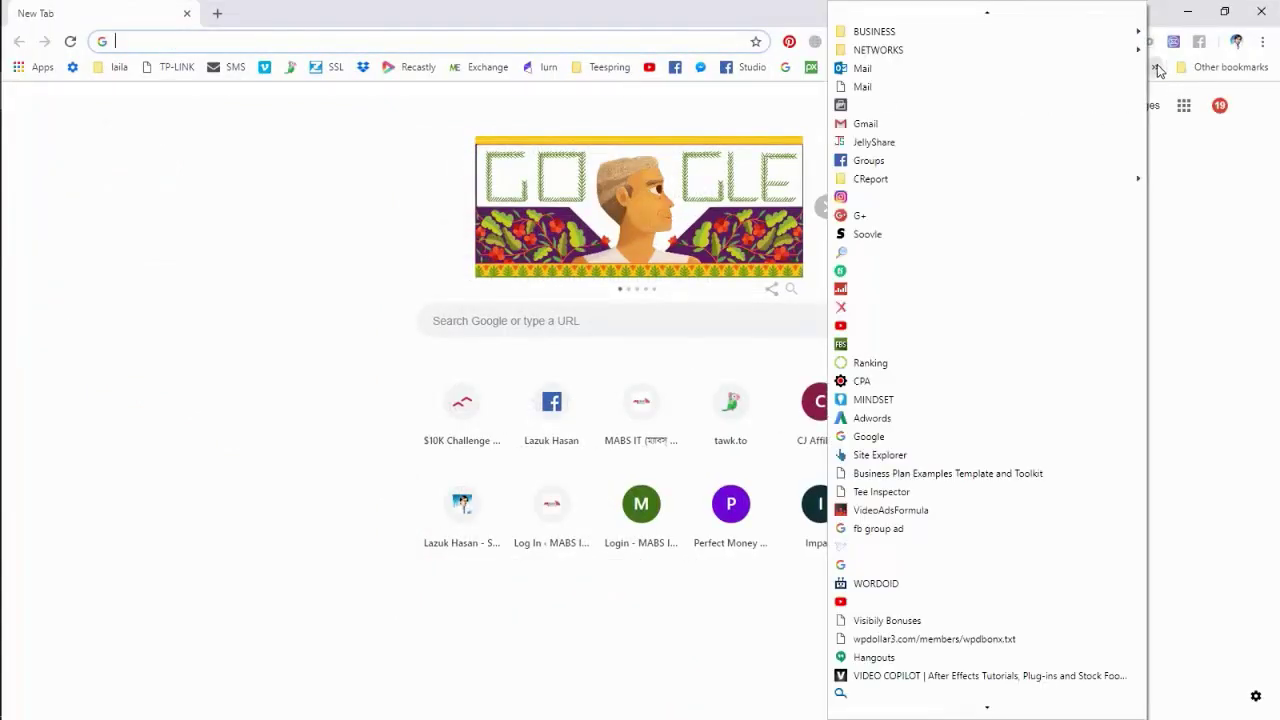
click(1041, 309)
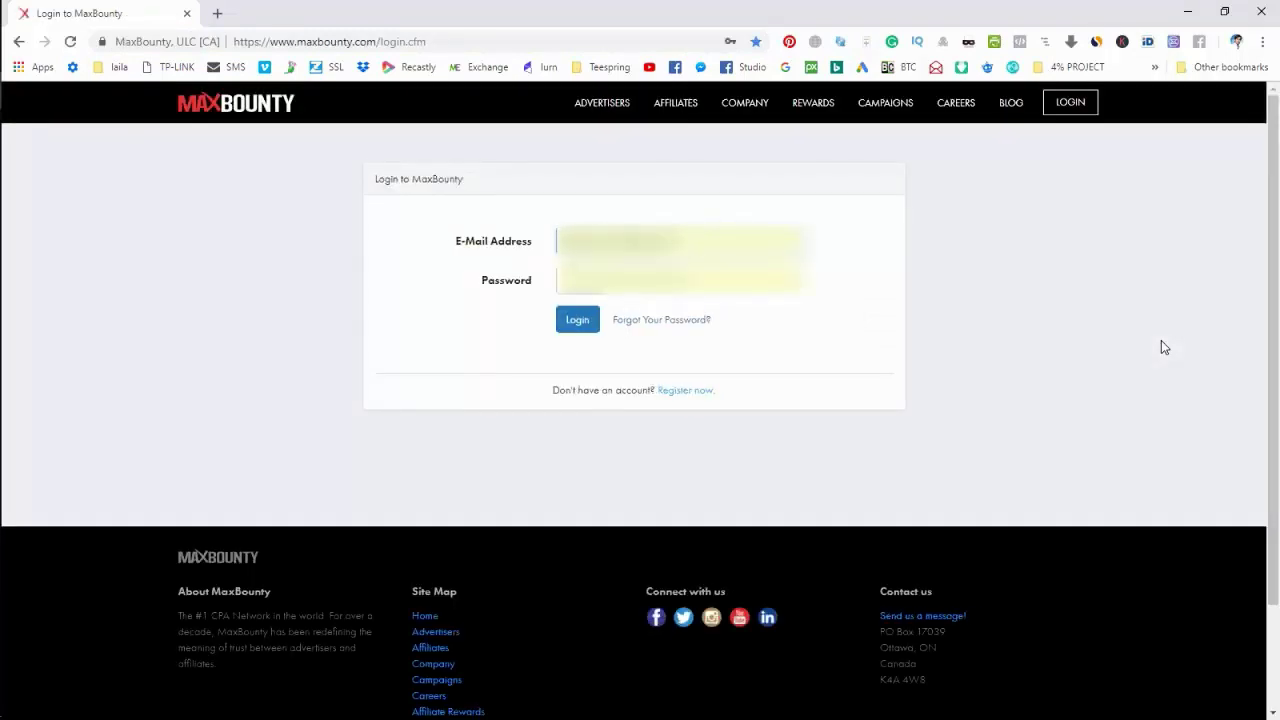
click(574, 333)
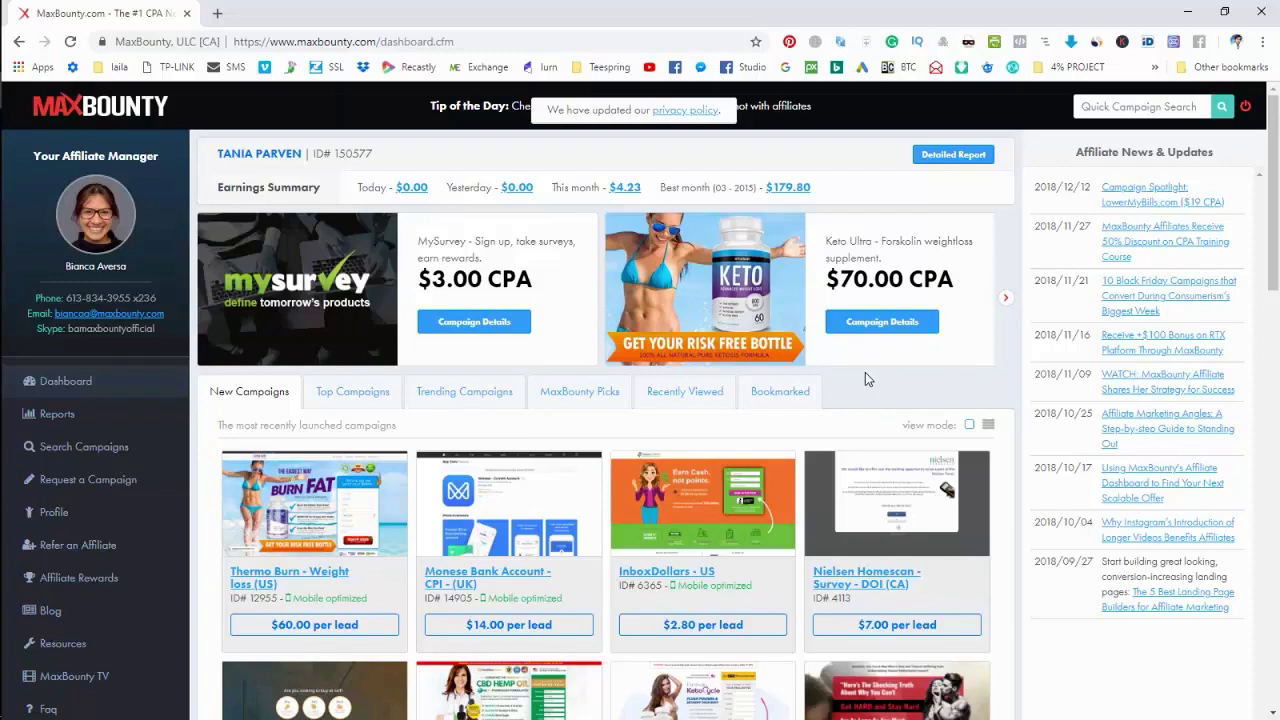
- Open the details of the Thermo Burn - Weight loss (US) campaign from the campaign search list
scroll(570, 497, down, 3)
scroll(570, 497, up, 3)
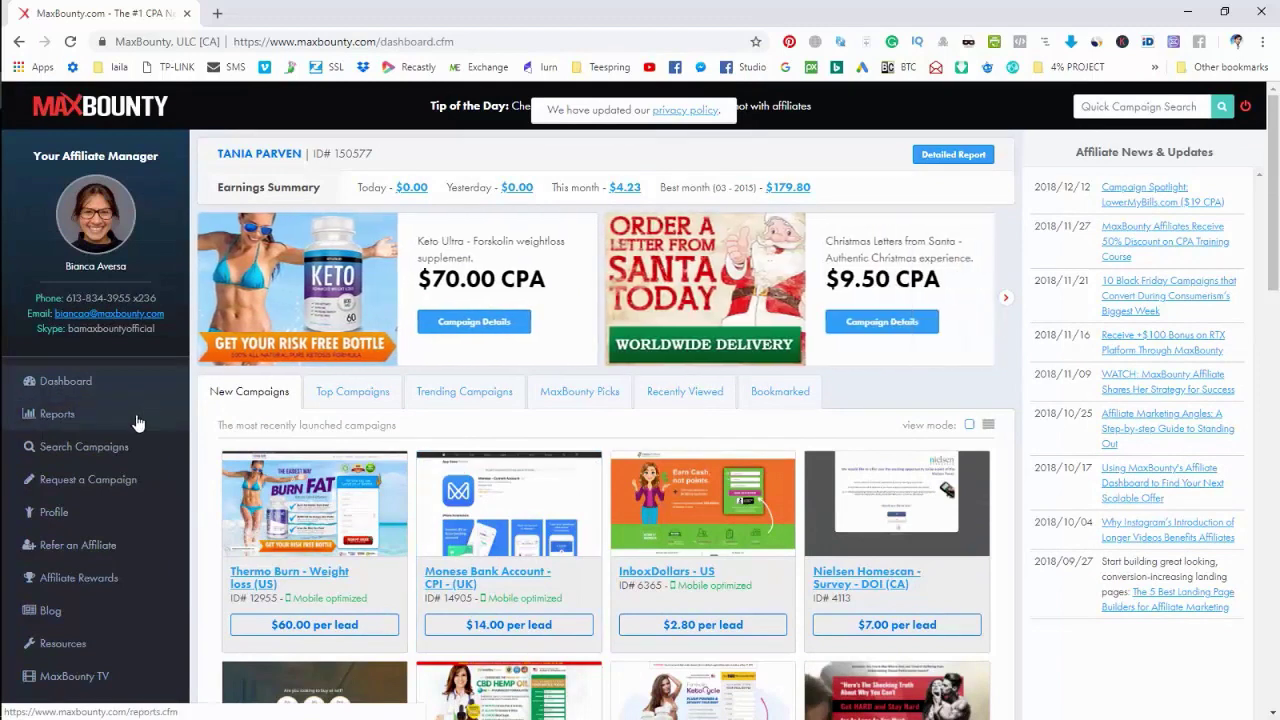
click(91, 452)
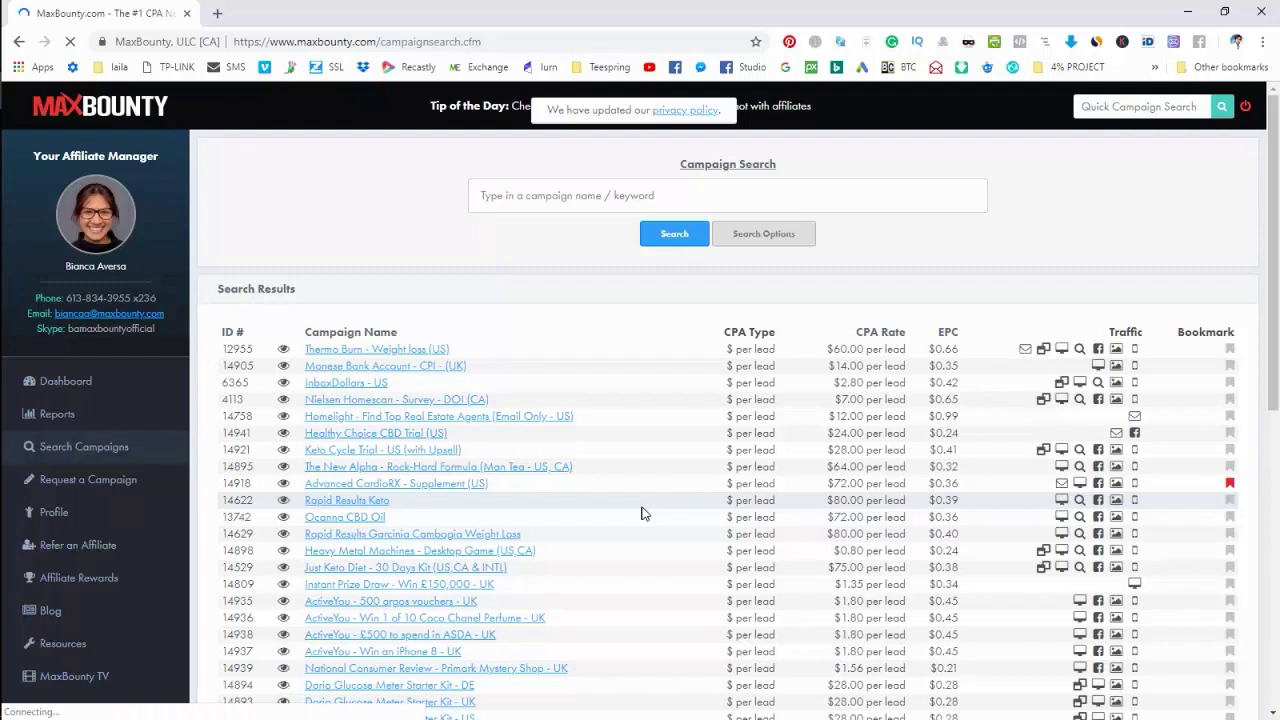
click(103, 459)
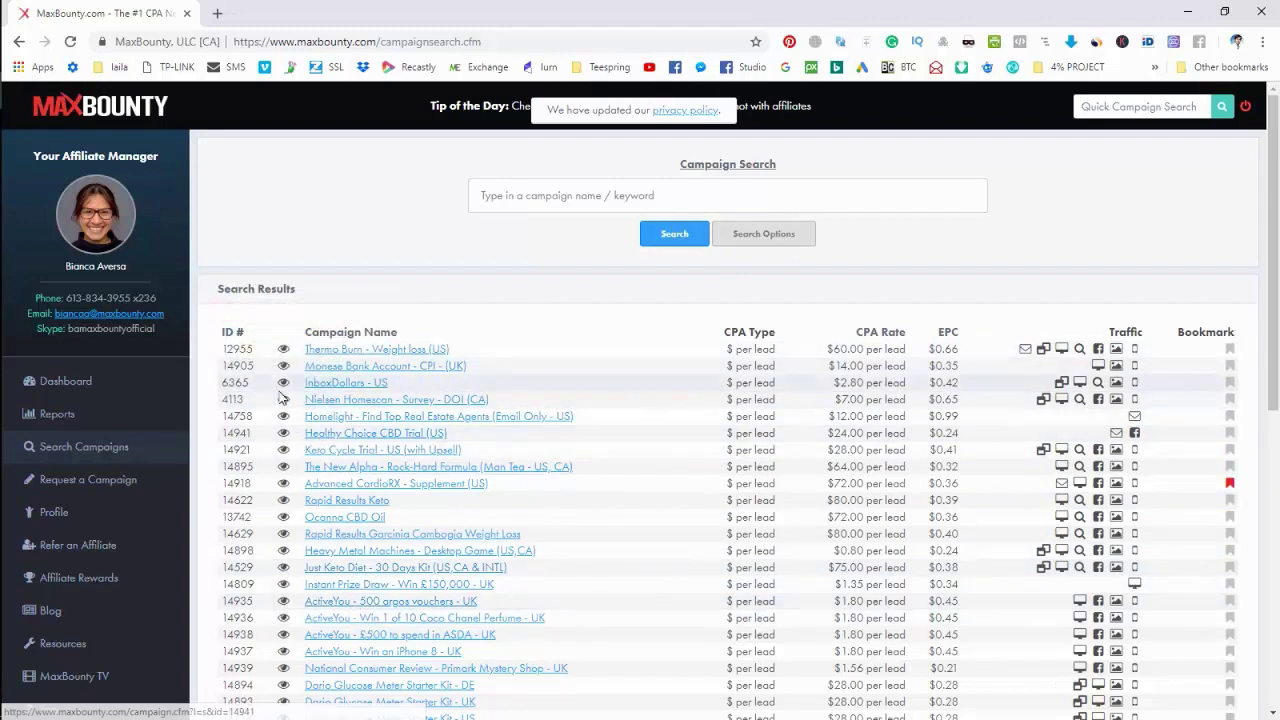
mouse_move(284, 354)
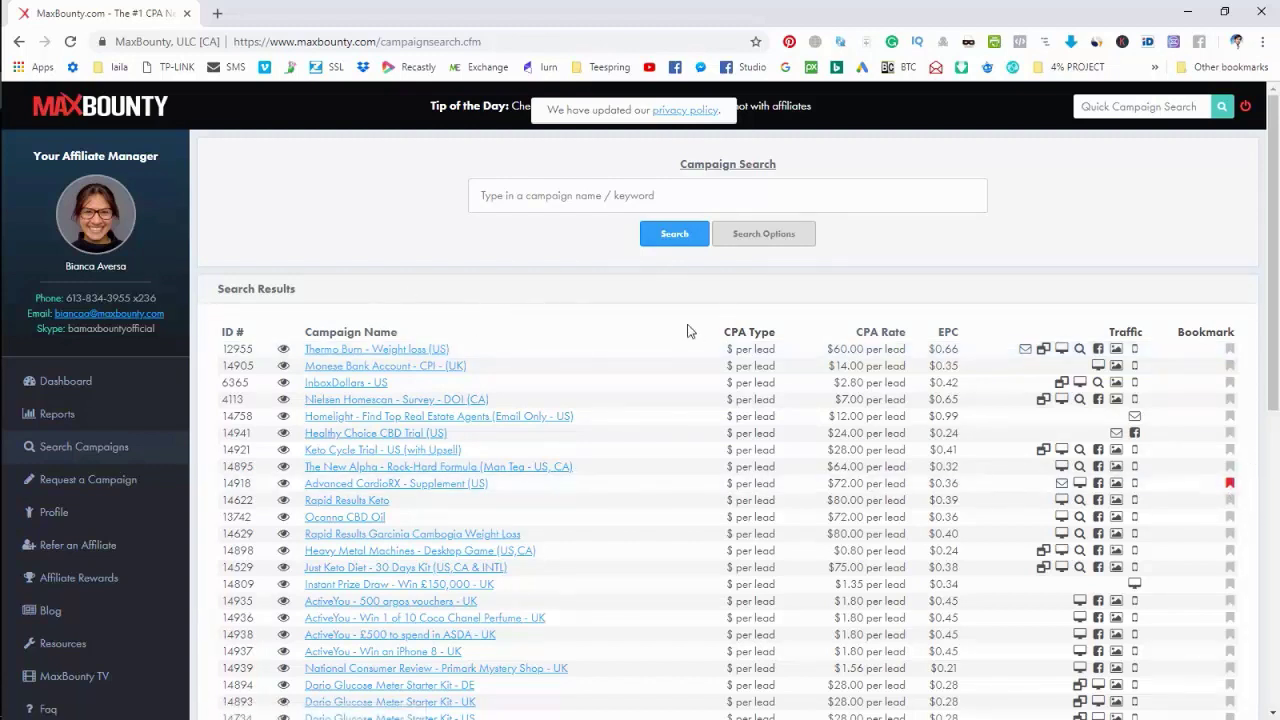
click(410, 353)
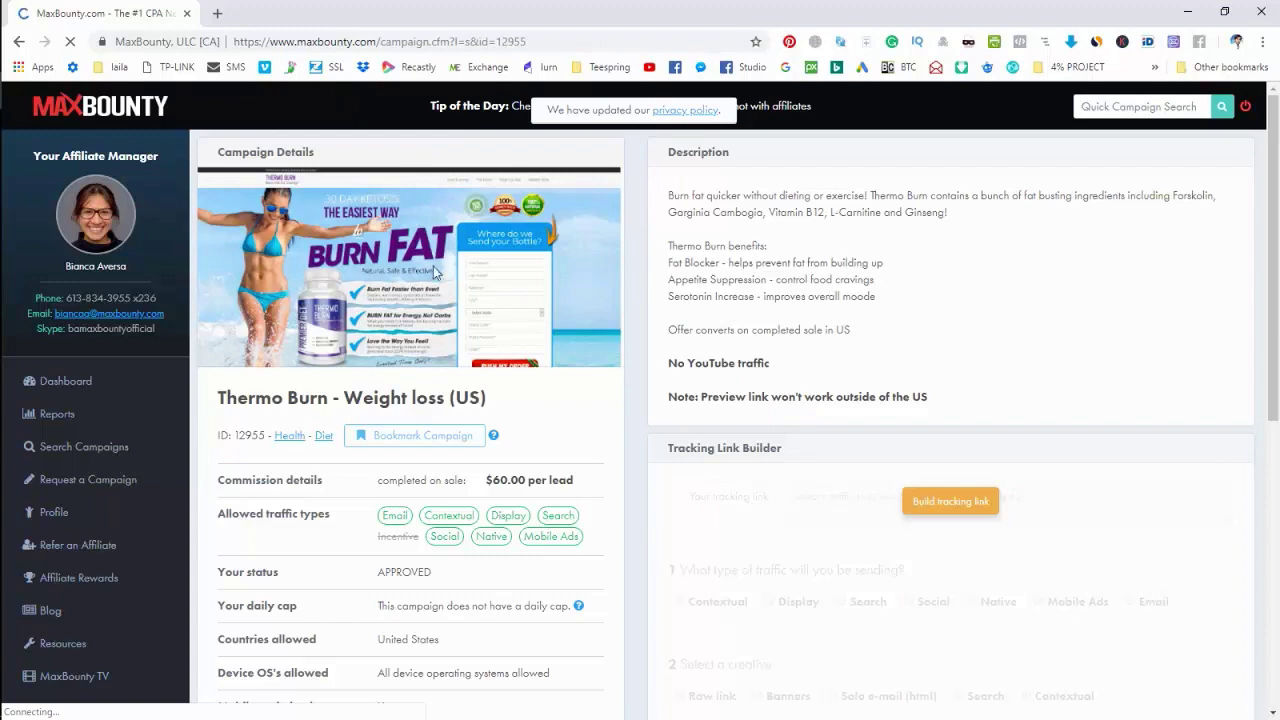
- Examine the campaign's title, target country, category and commission details
scroll(305, 335, down, 1)
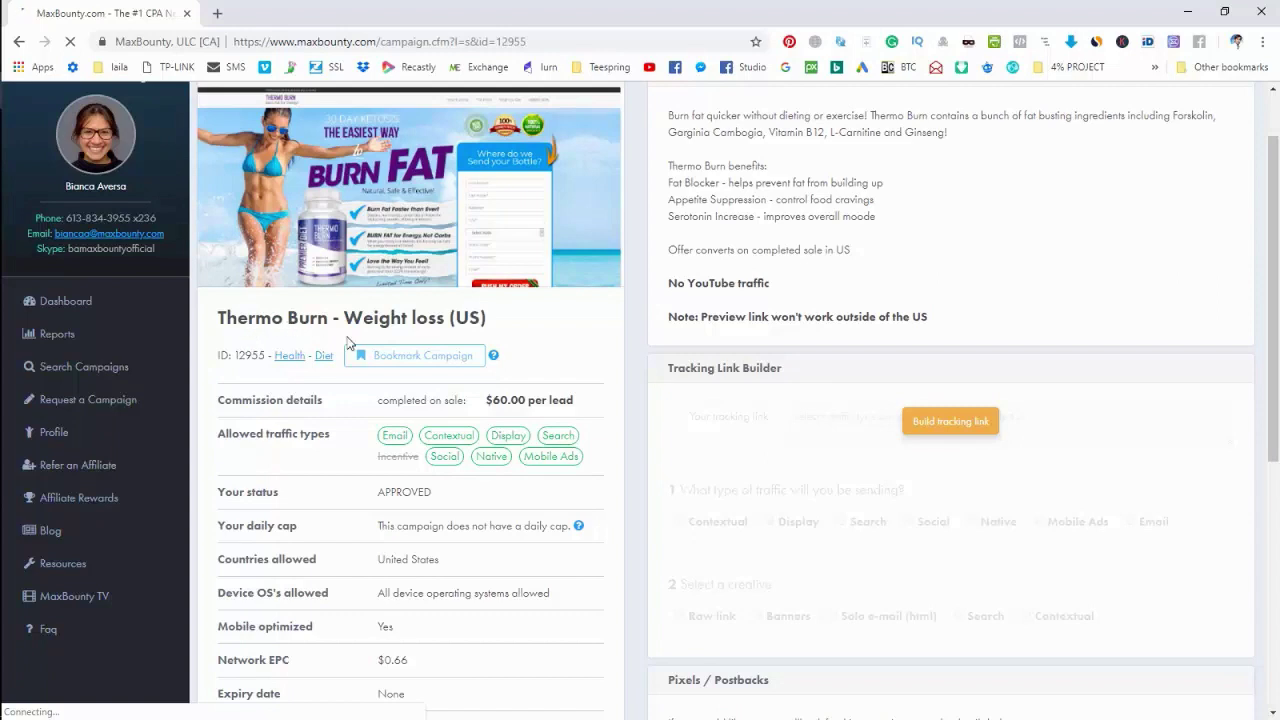
double_click(466, 318)
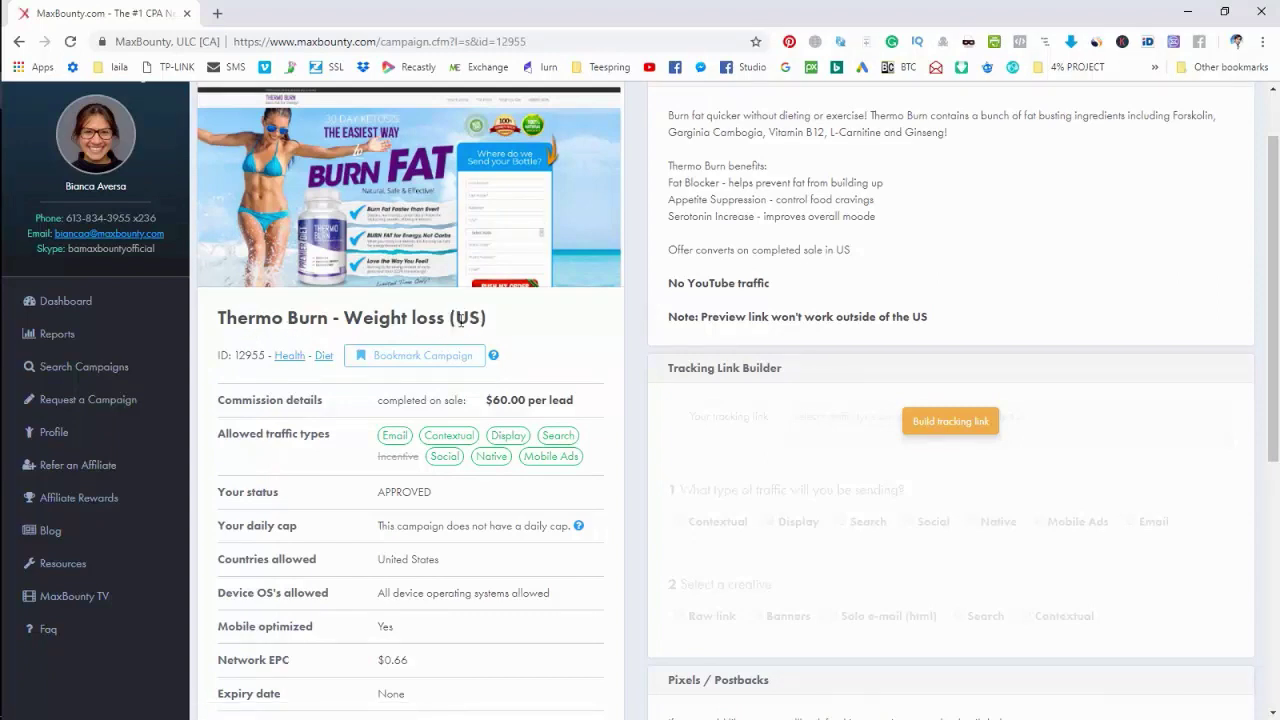
click(514, 336)
scroll(537, 337, down, 1)
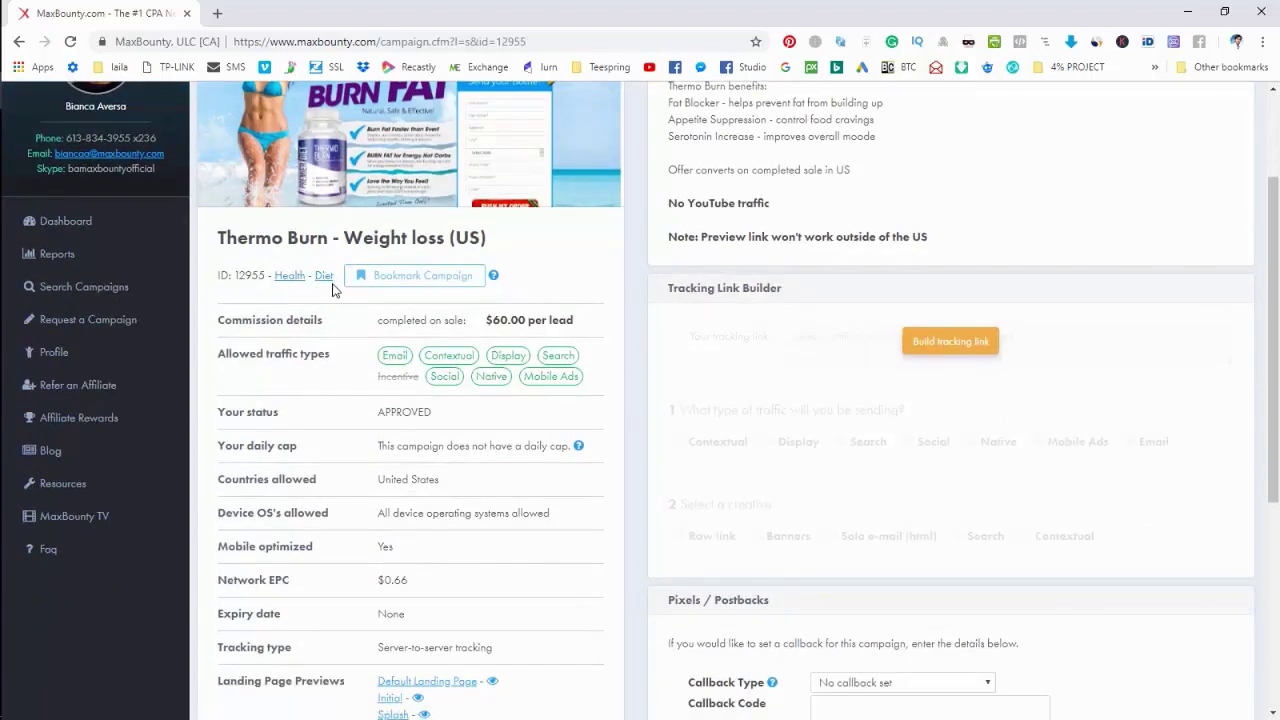
scroll(447, 299, down, 1)
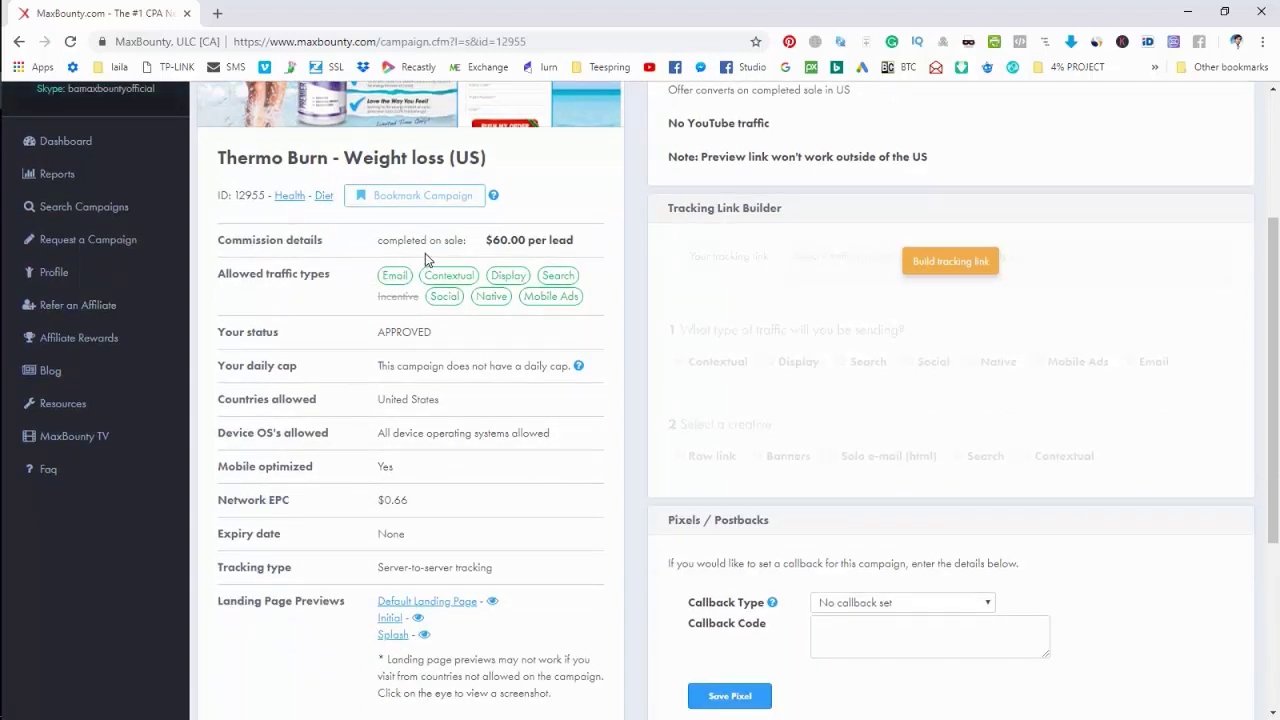
drag(464, 241, 379, 242)
click(379, 242)
triple_click(492, 238)
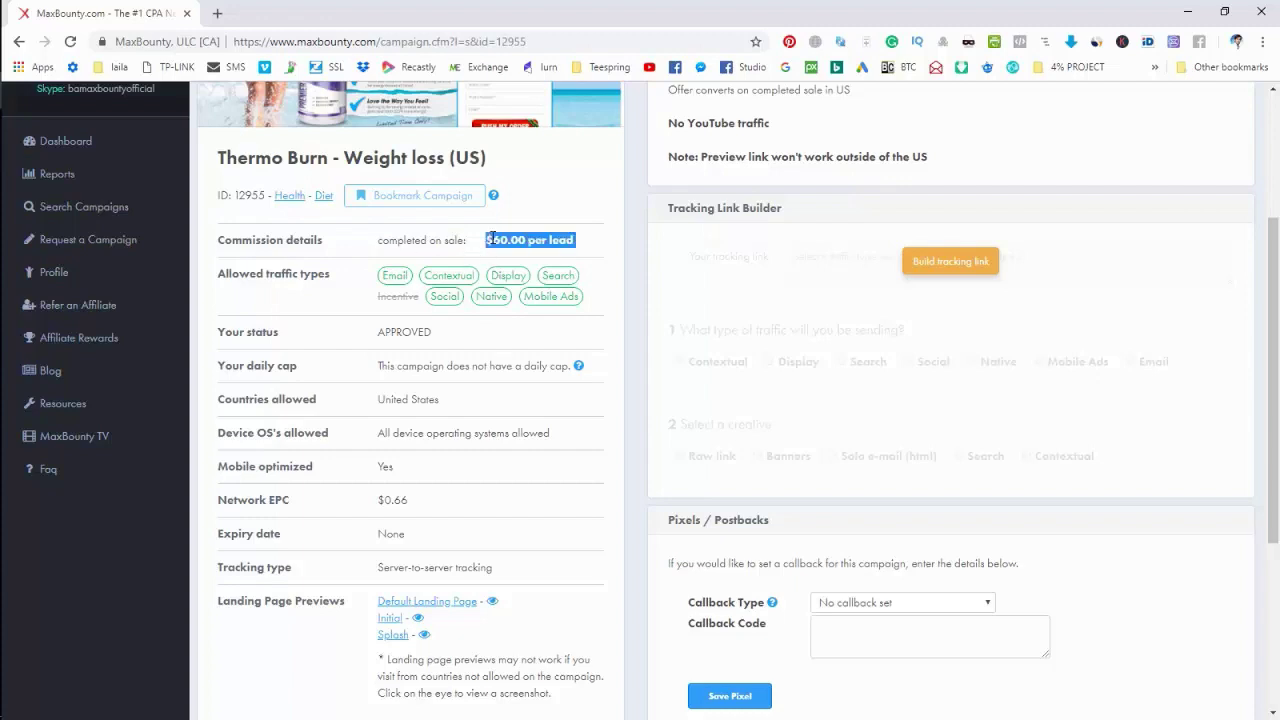
click(492, 238)
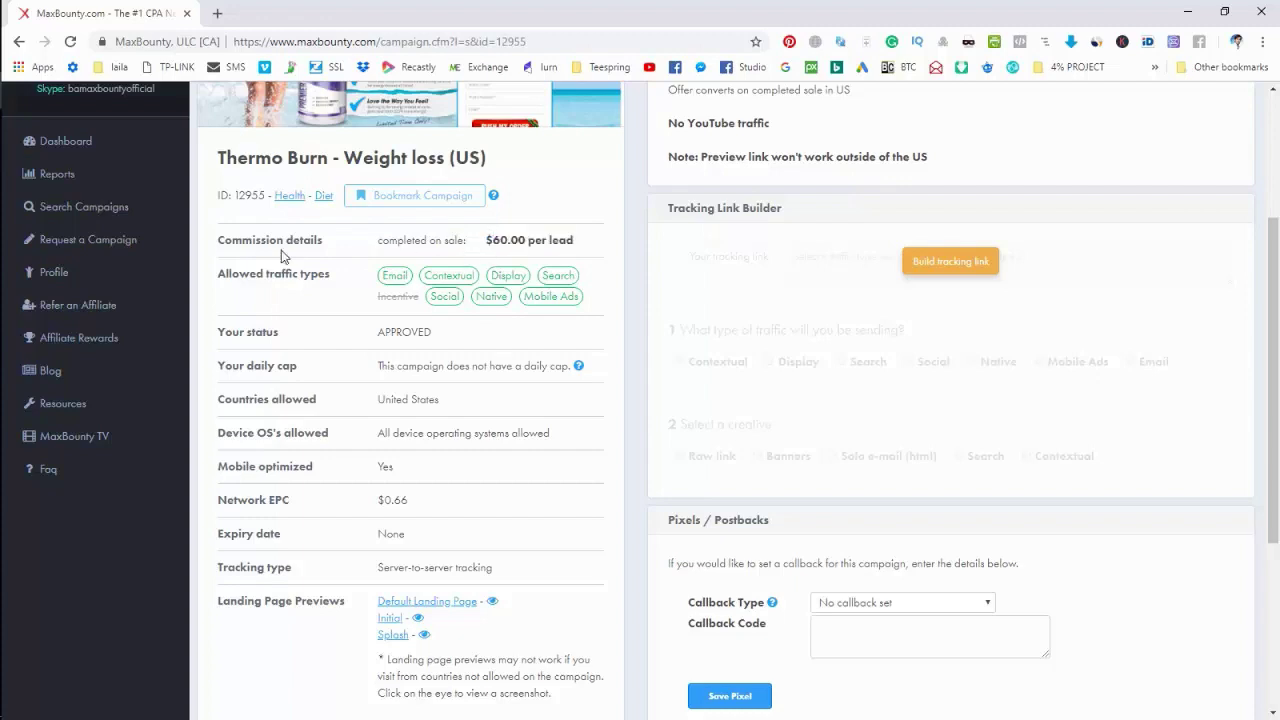
- Examine the campaign's allowed traffic types, including the Email and Contextual descriptions, and the affiliate's approval status
triple_click(252, 279)
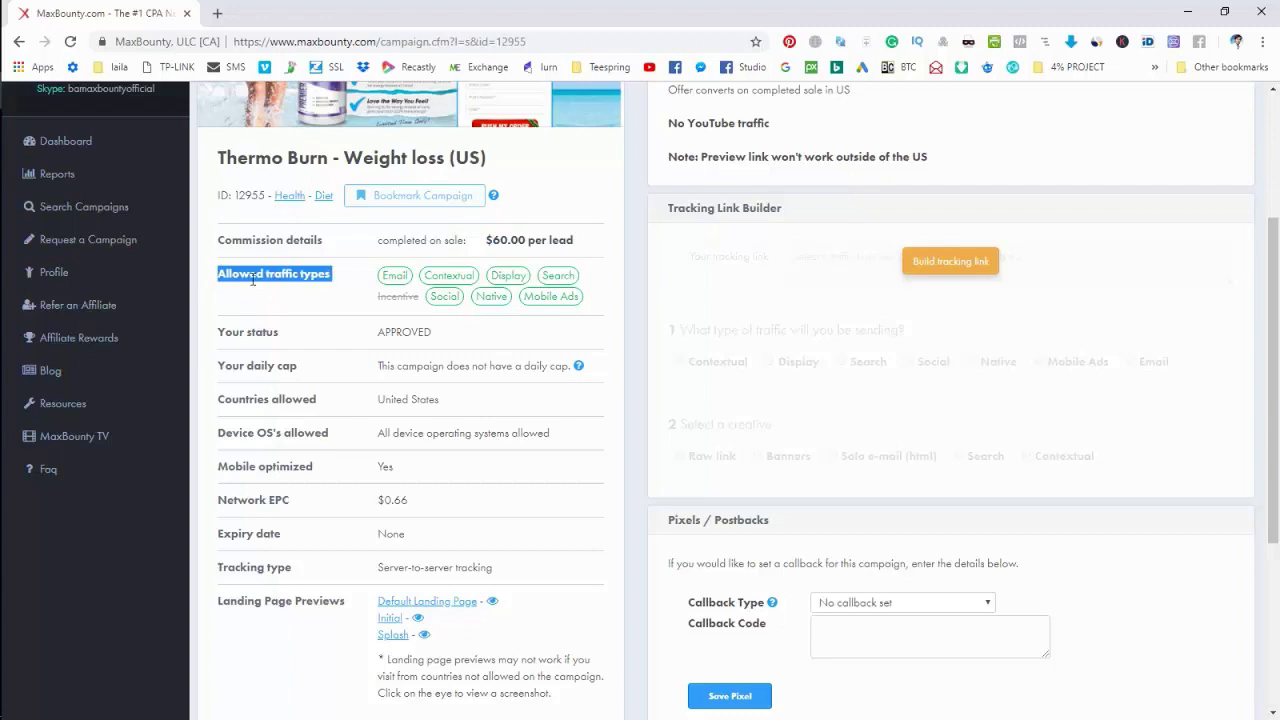
click(272, 322)
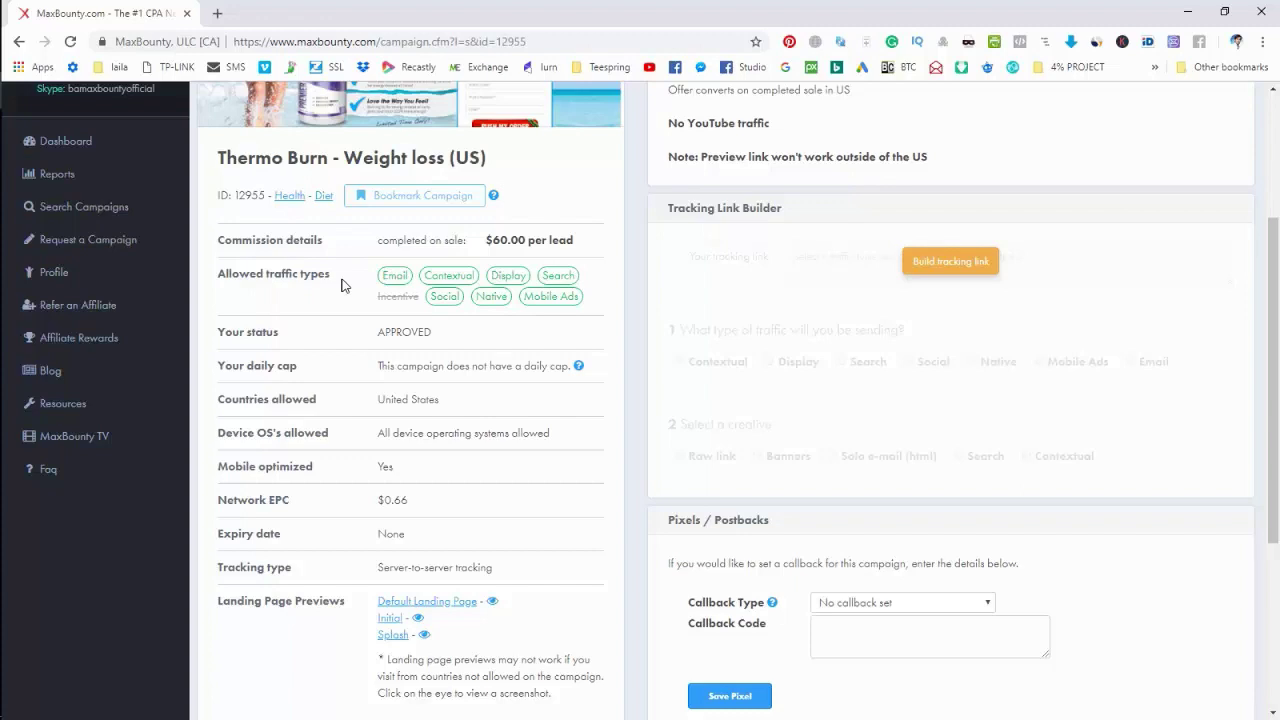
mouse_move(393, 281)
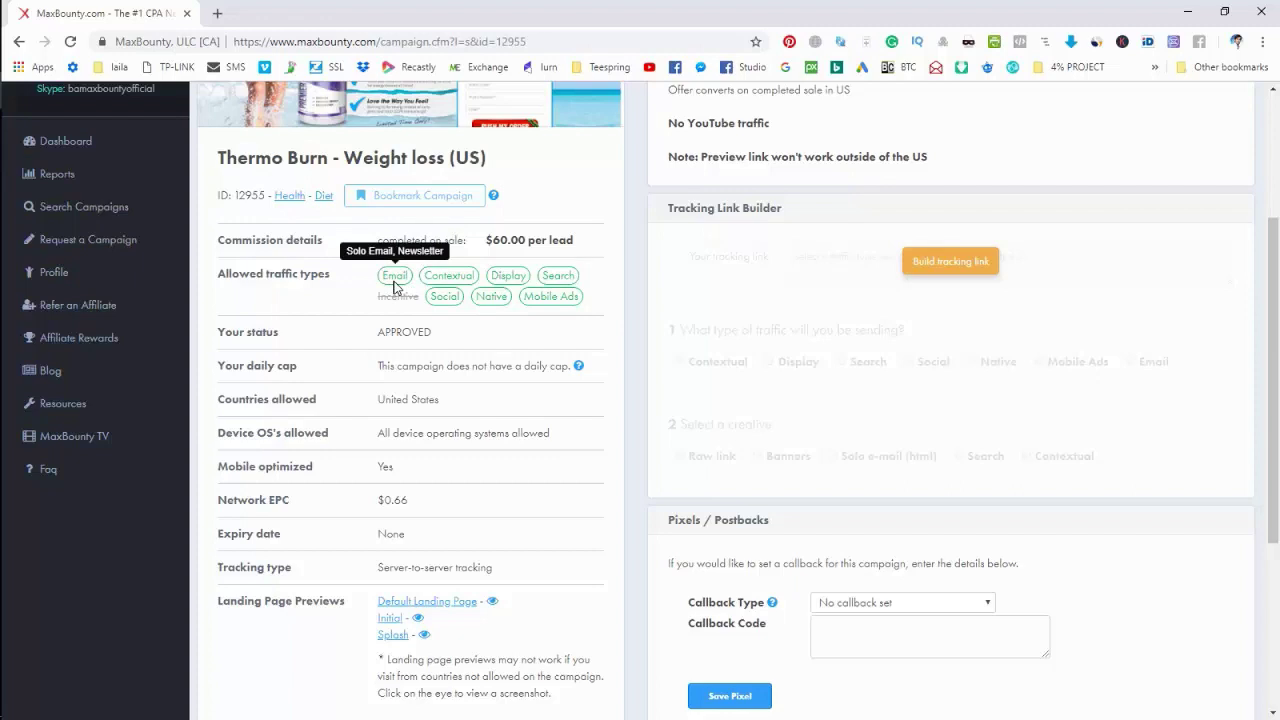
mouse_move(464, 287)
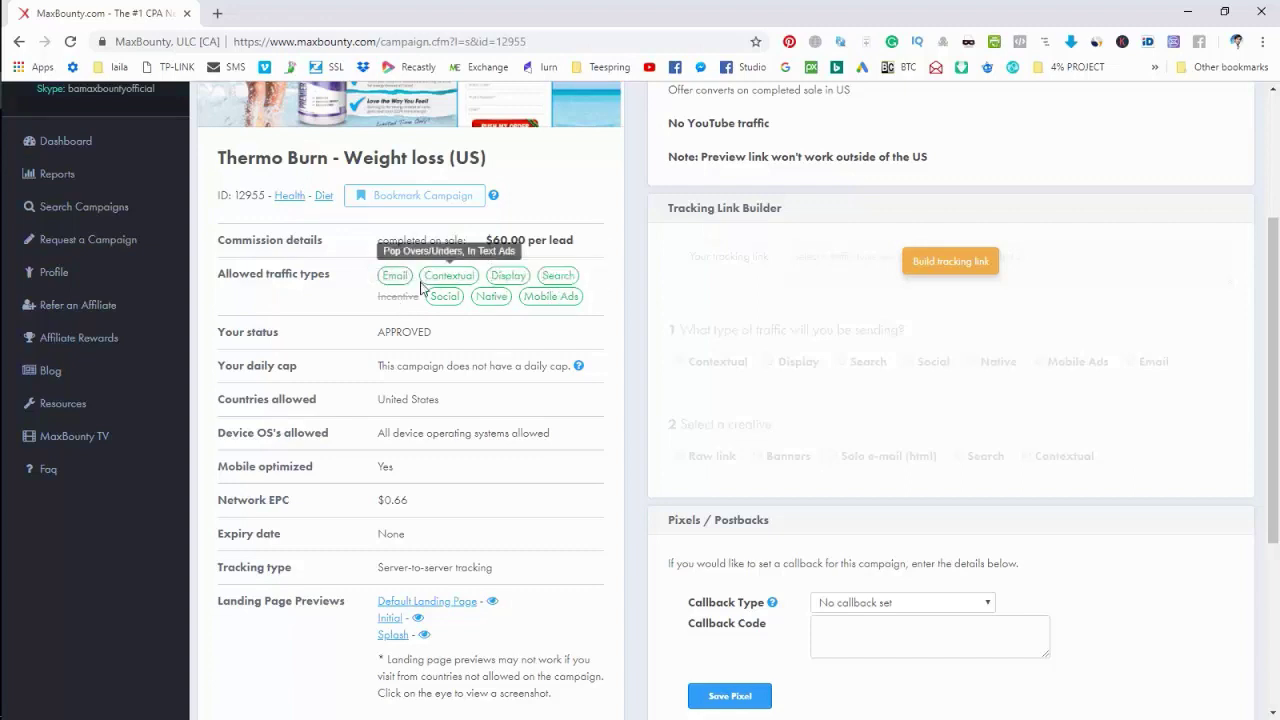
scroll(315, 375, down, 1)
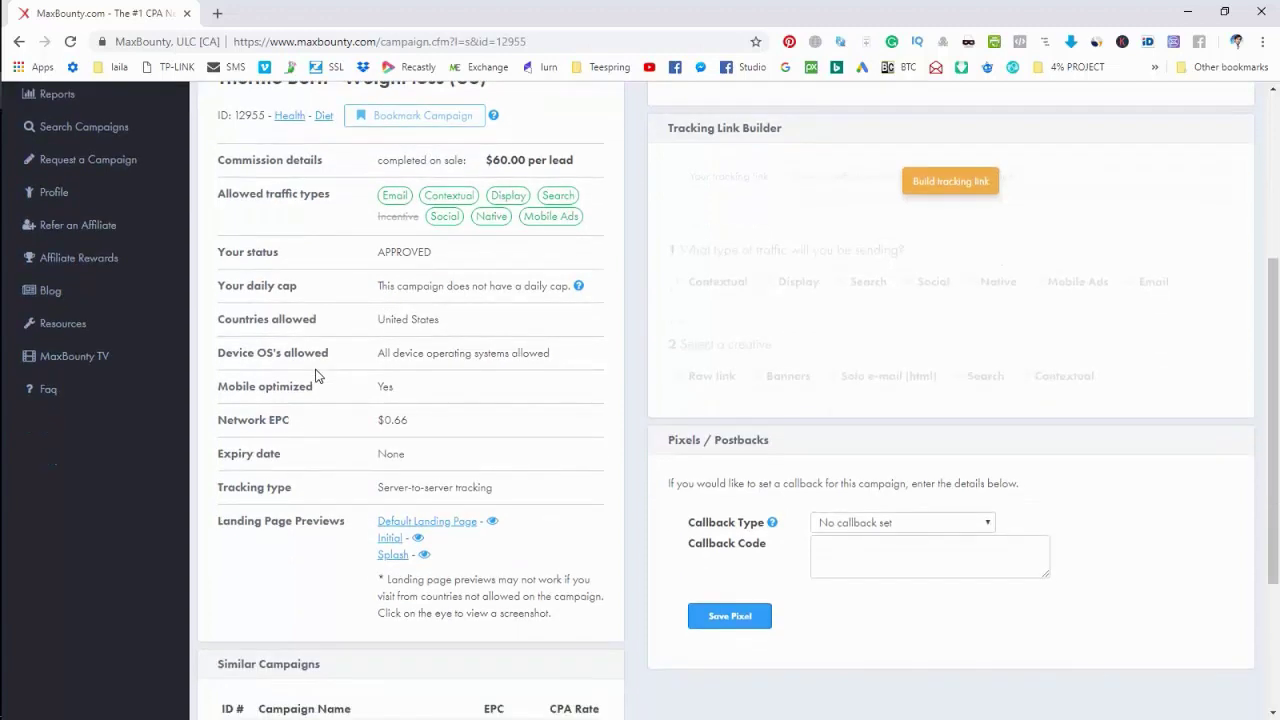
double_click(415, 251)
click(415, 251)
double_click(415, 251)
click(415, 251)
- Read the campaign's daily cap and the countries allowed
triple_click(289, 288)
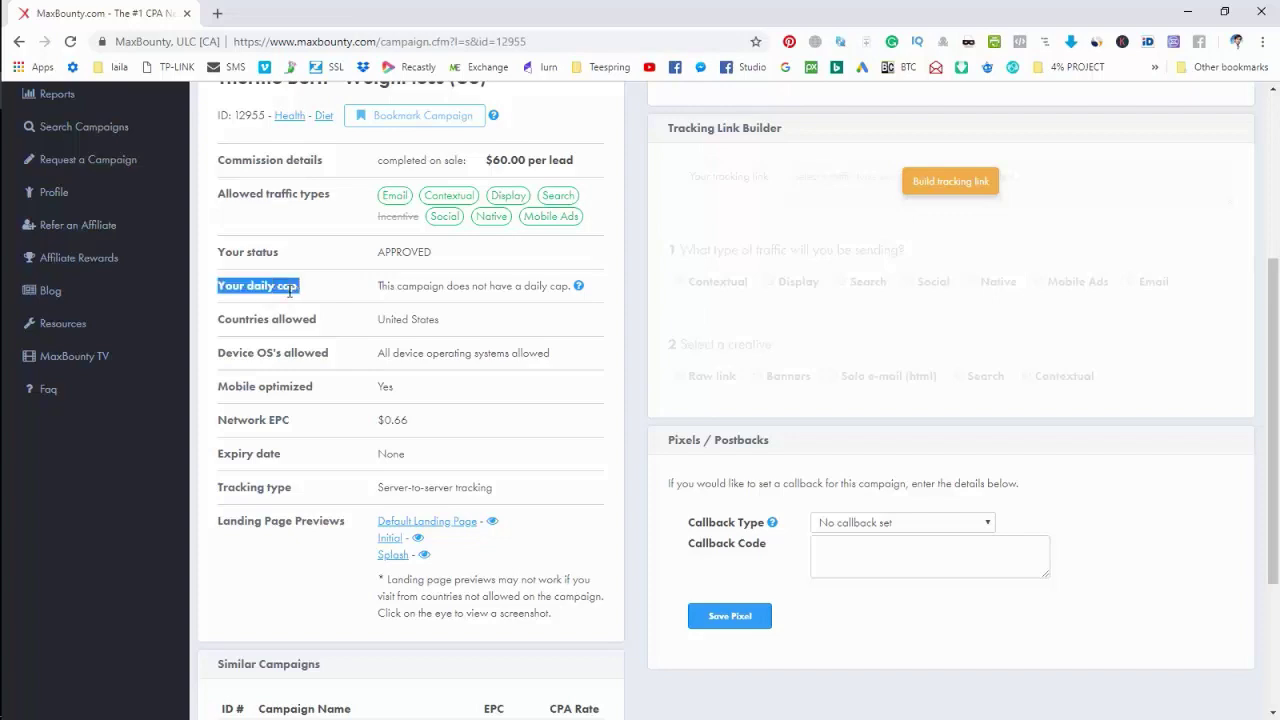
double_click(289, 288)
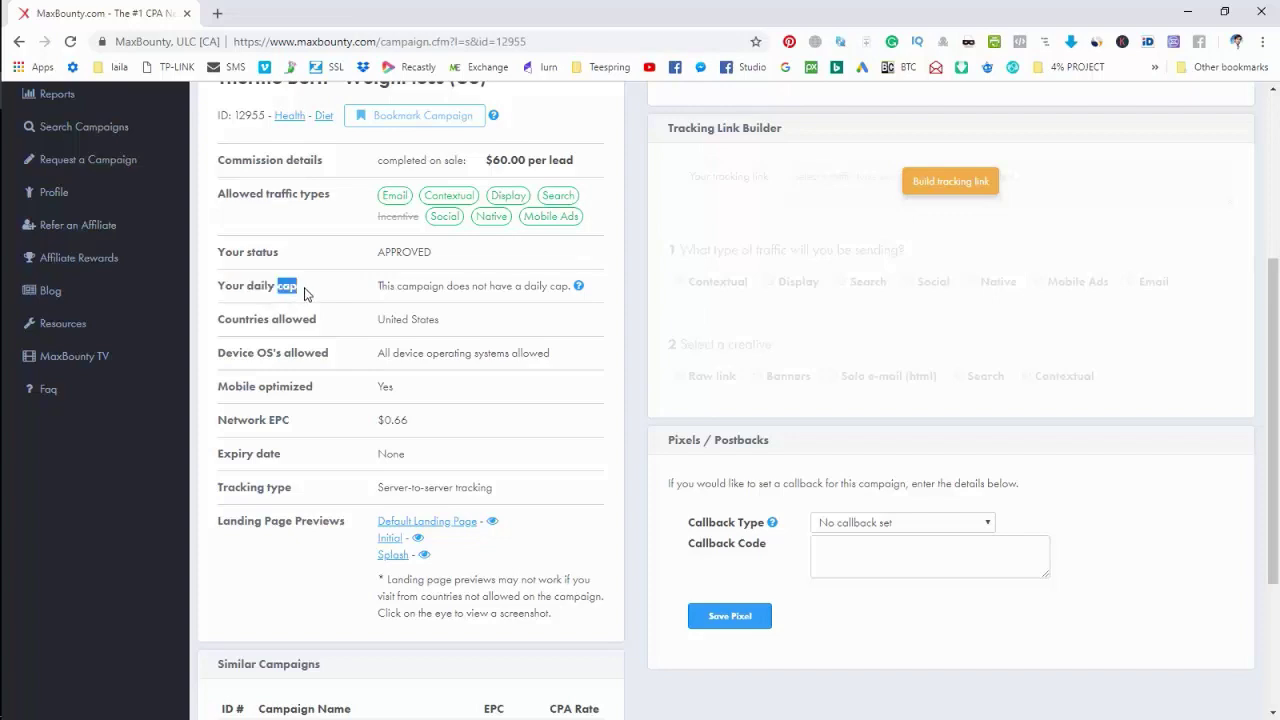
click(305, 292)
triple_click(460, 287)
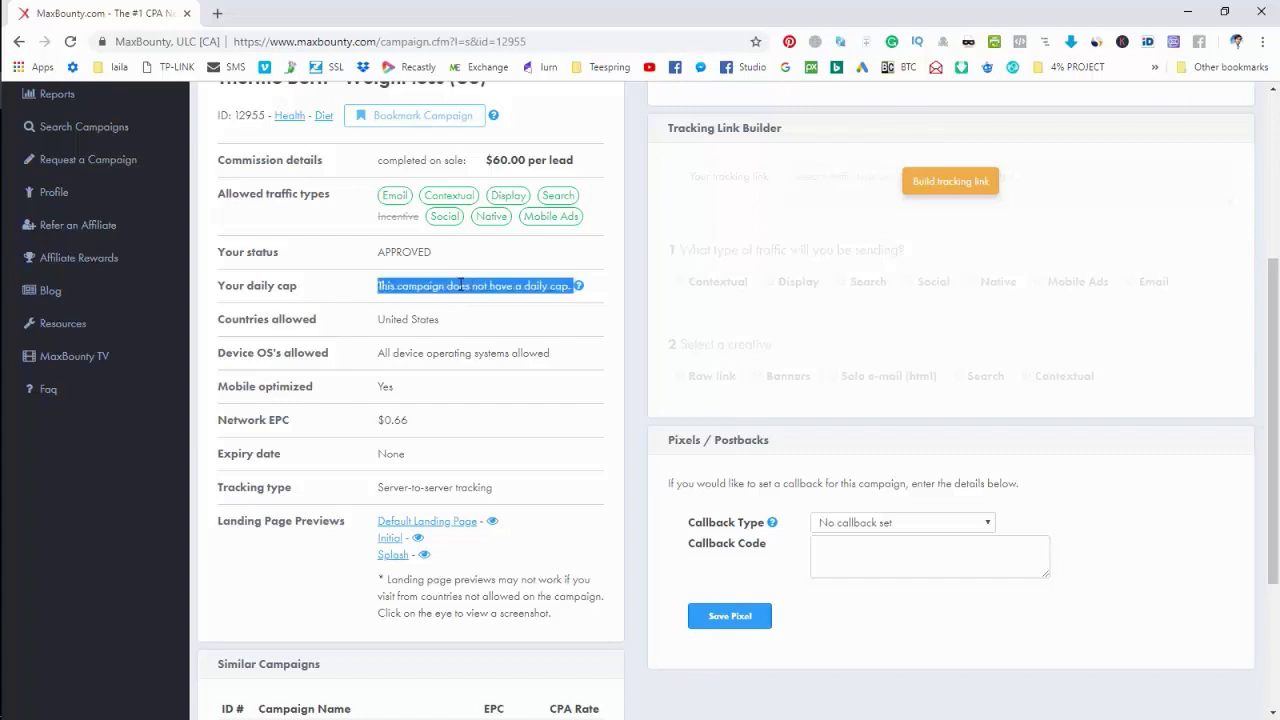
click(460, 287)
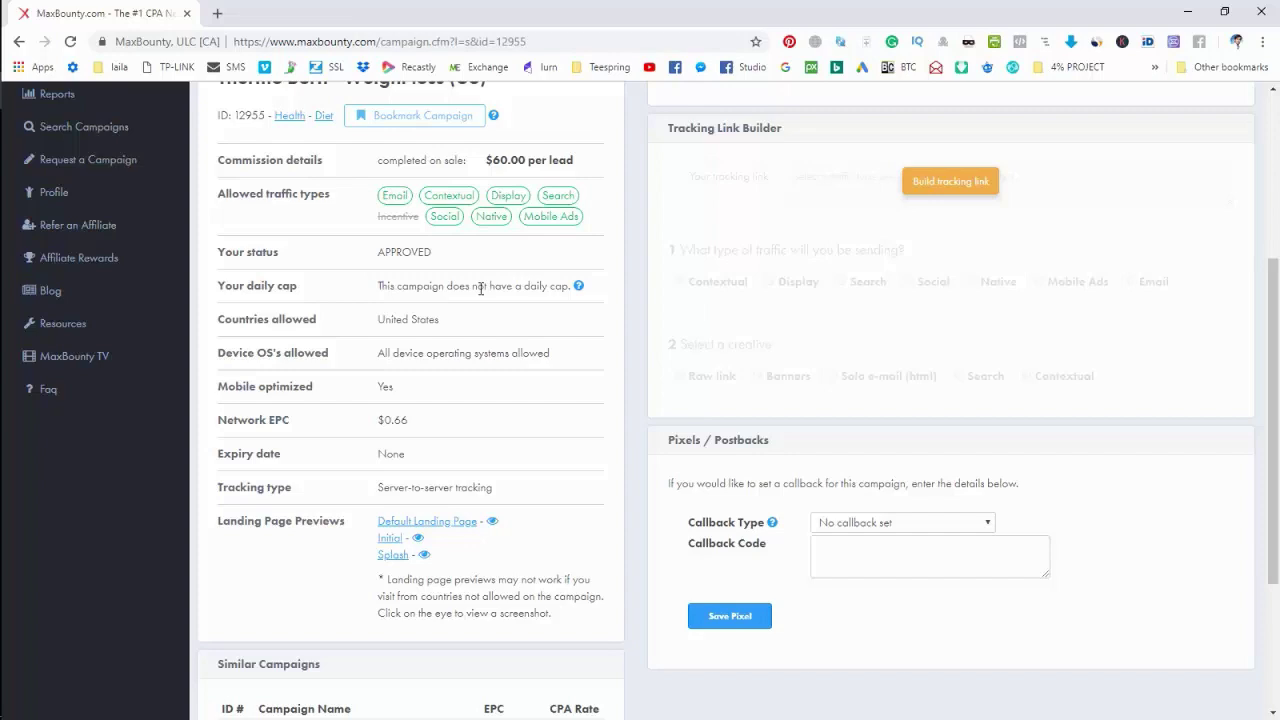
triple_click(298, 319)
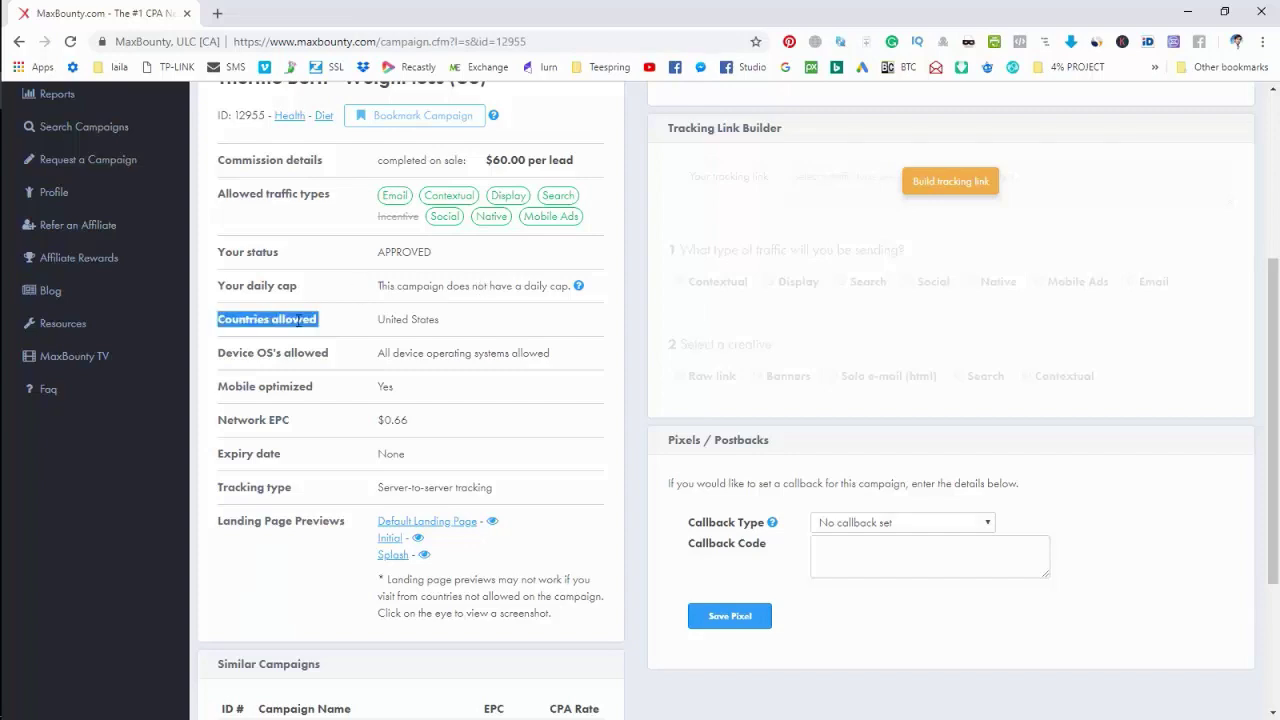
triple_click(405, 320)
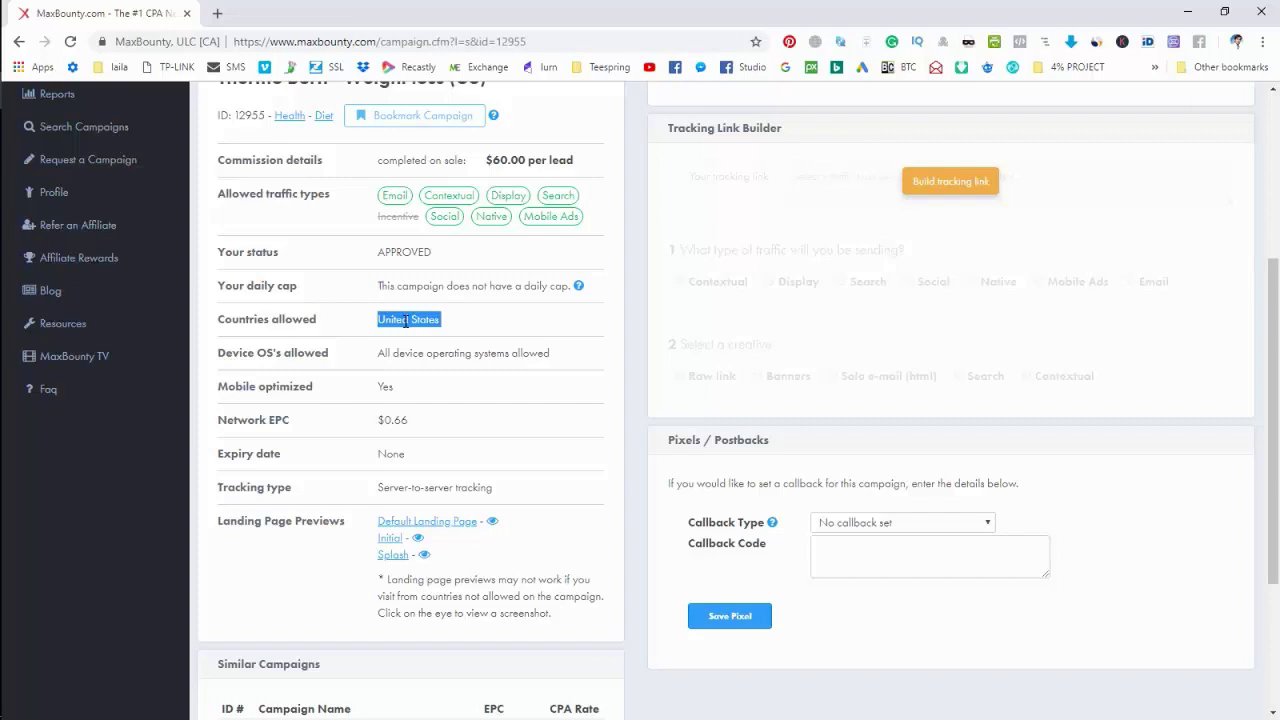
double_click(406, 321)
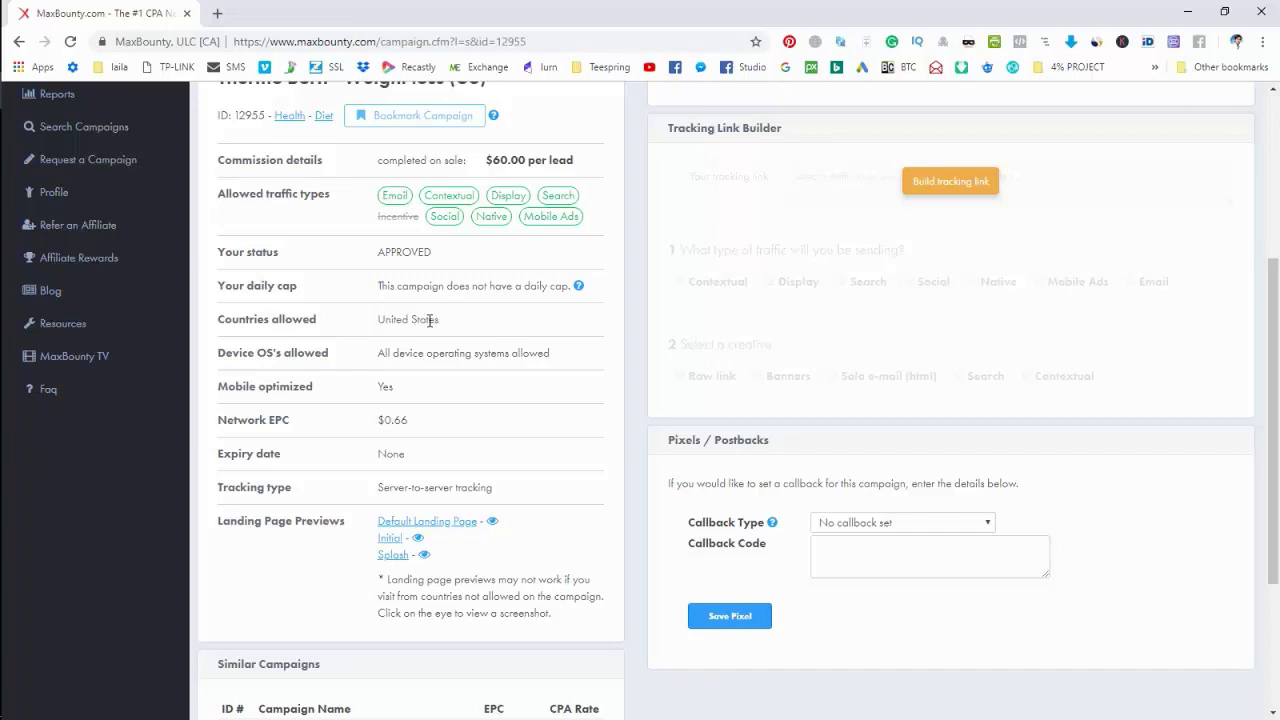
triple_click(430, 320)
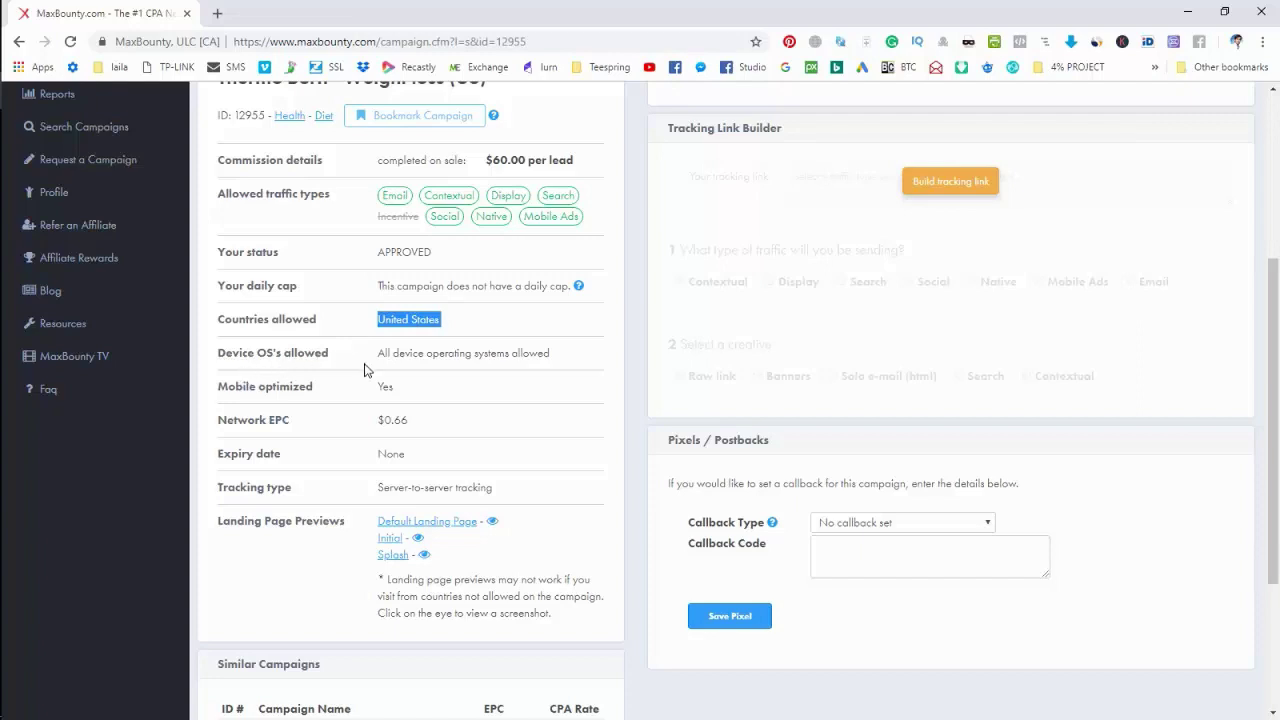
- Check the allowed device operating systems, the Mobile Ads traffic description and whether the campaign is mobile optimized
triple_click(398, 355)
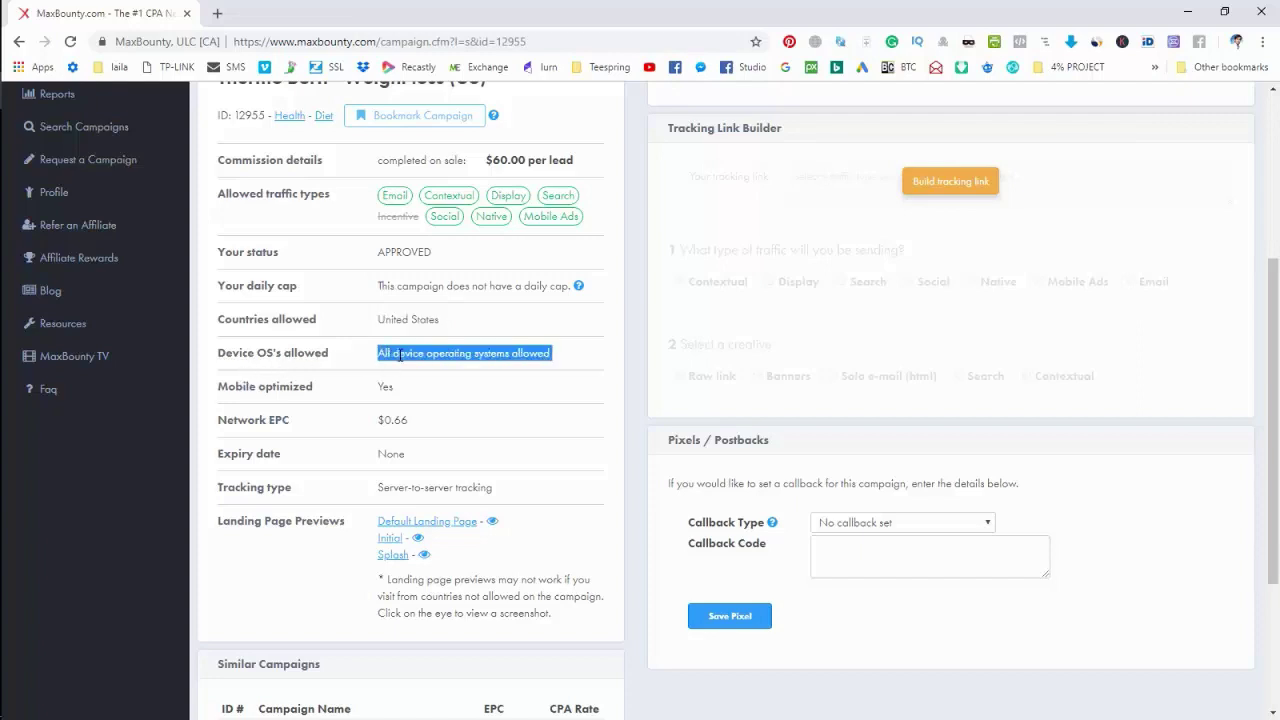
mouse_move(548, 220)
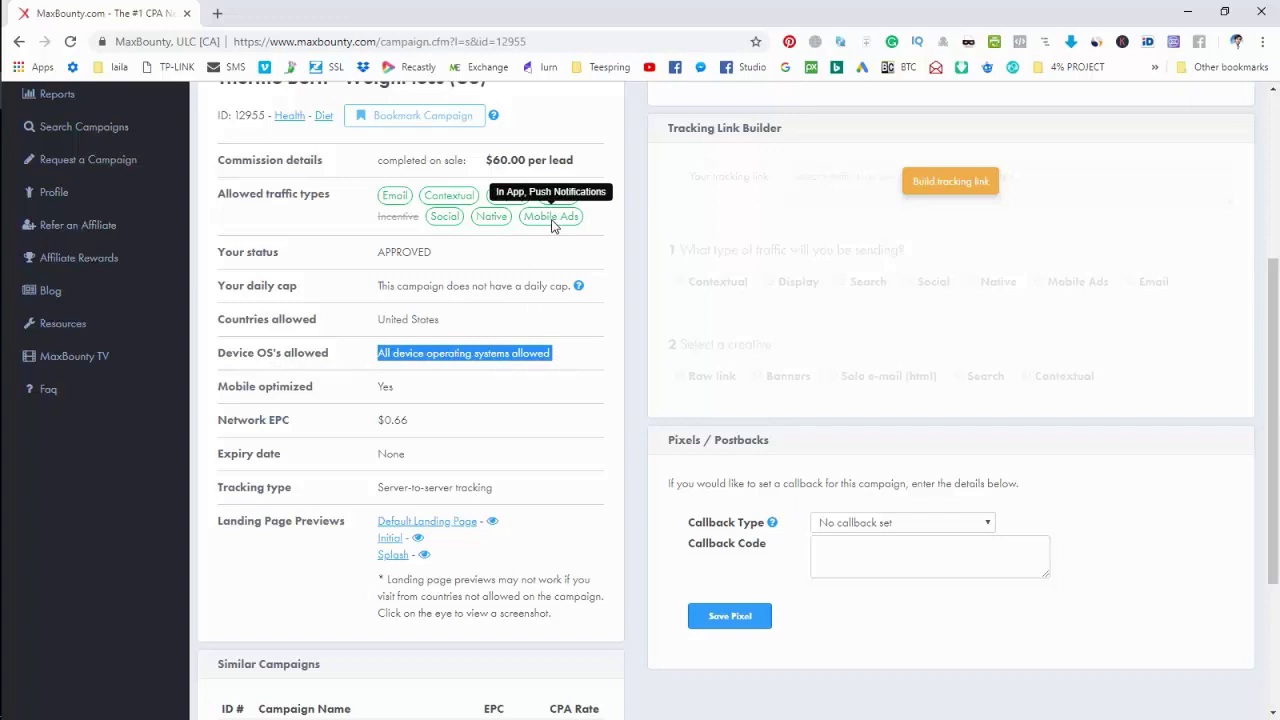
double_click(432, 355)
click(423, 356)
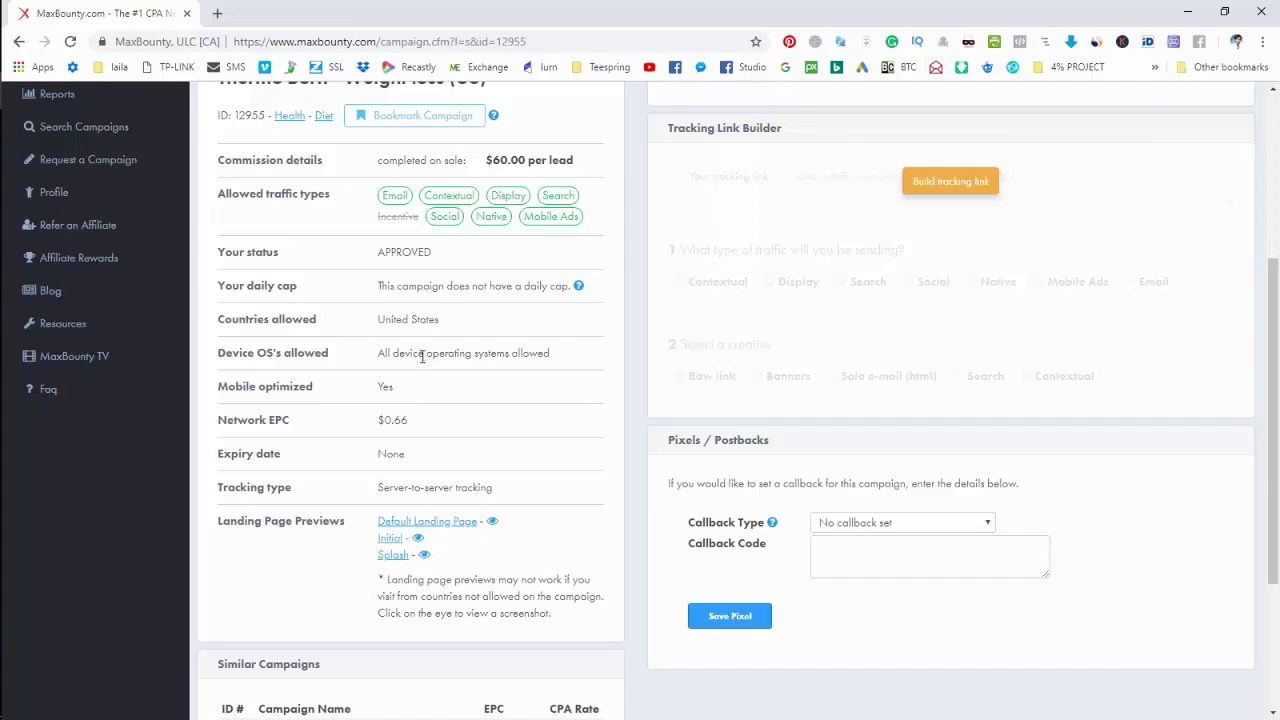
triple_click(423, 356)
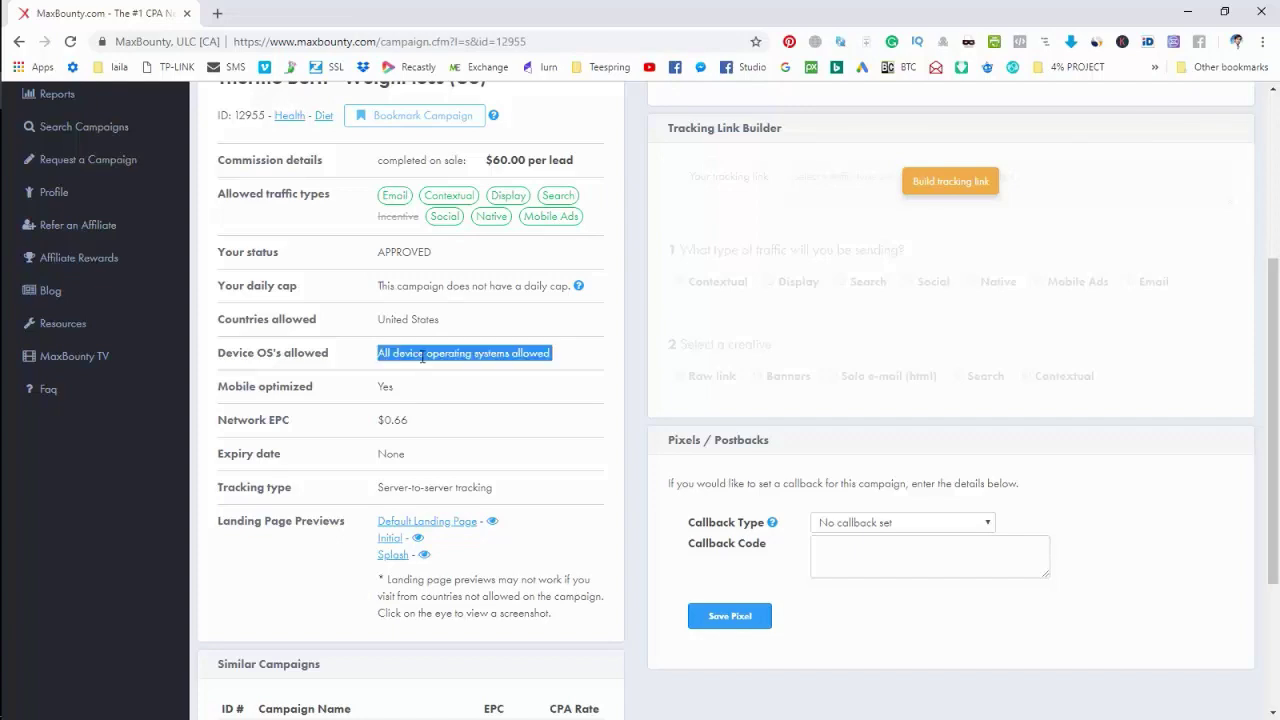
double_click(384, 390)
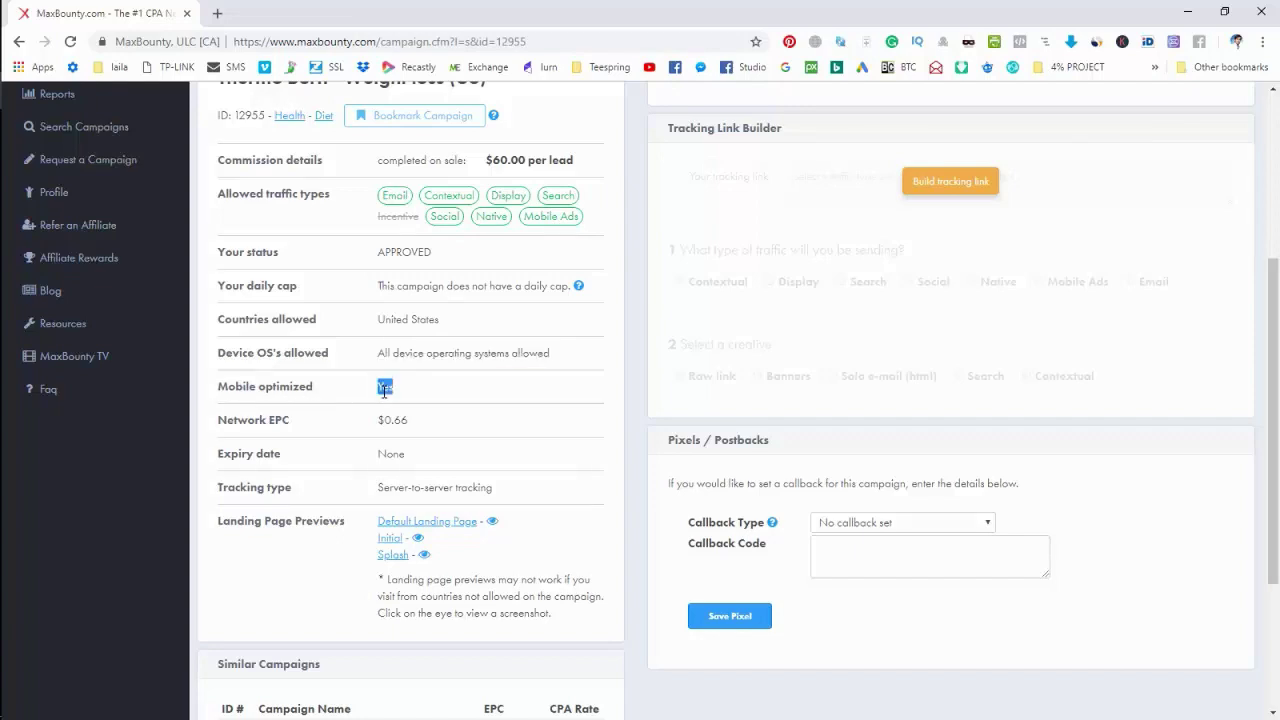
scroll(384, 390, up, 2)
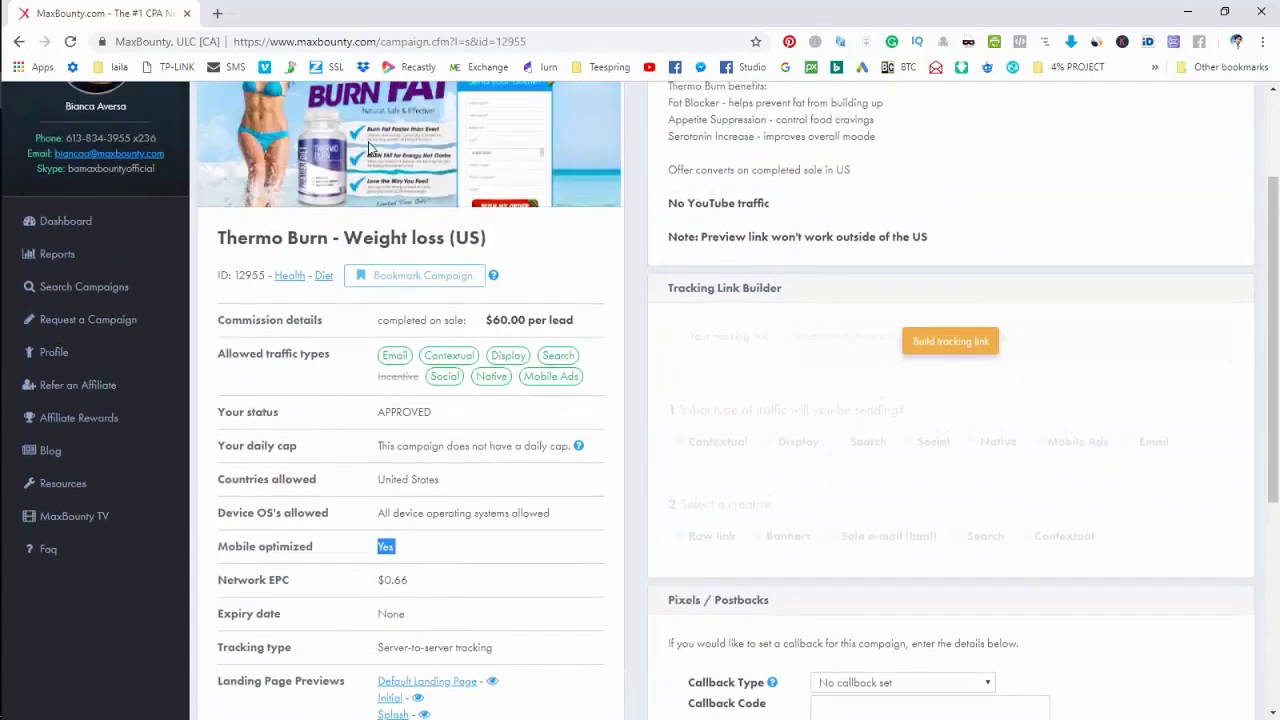
- Read the campaign's network EPC, expiry date and tracking type
scroll(448, 390, down, 3)
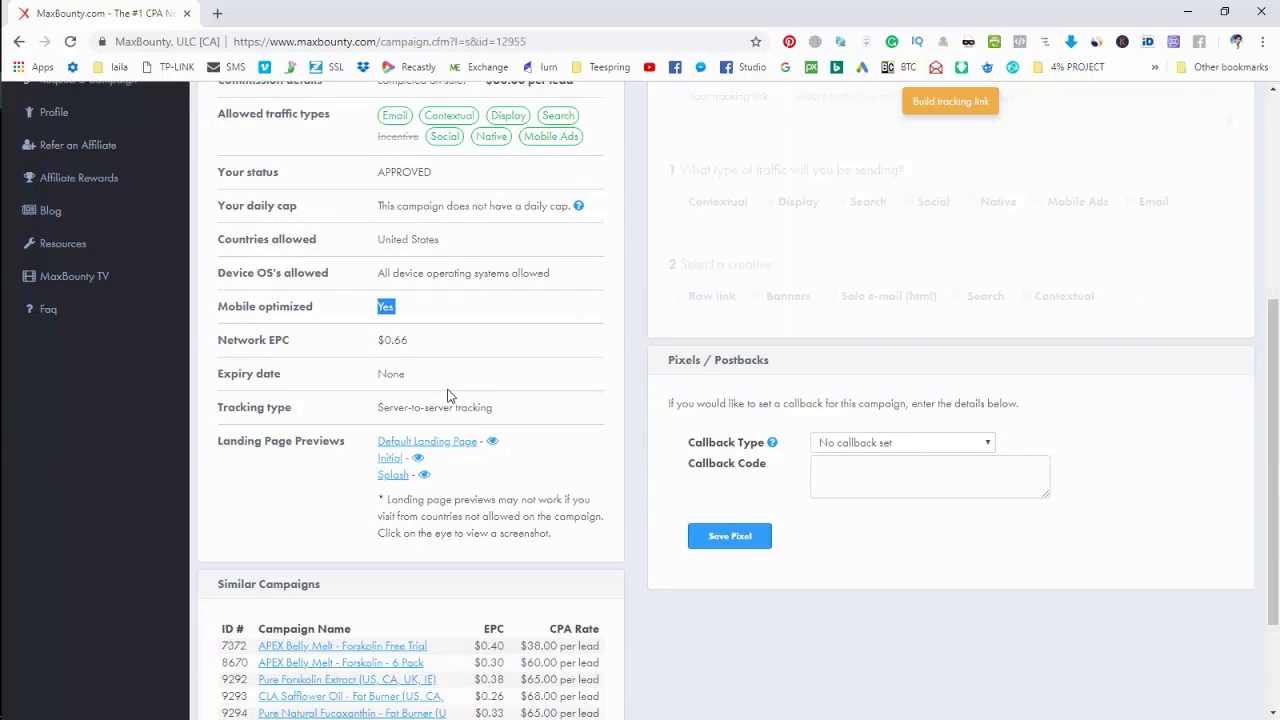
double_click(396, 341)
click(421, 344)
double_click(391, 374)
scroll(392, 373, down, 1)
double_click(416, 328)
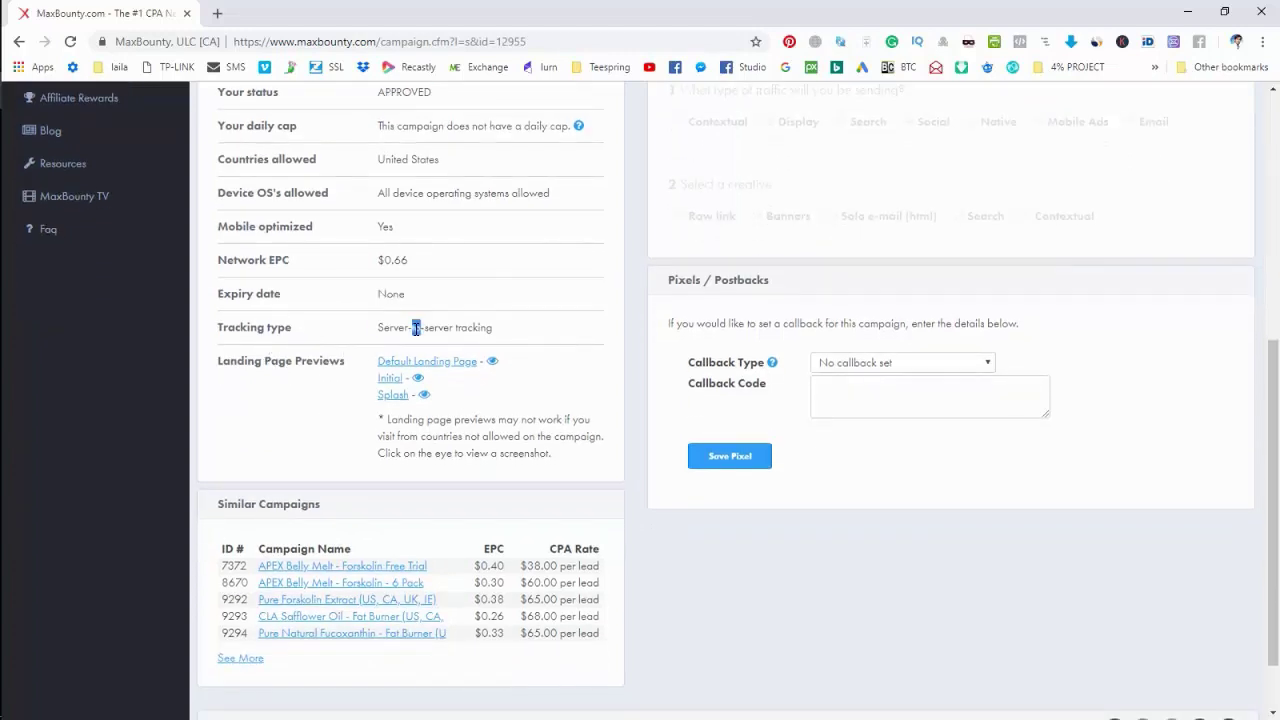
- Examine the campaign's server-to-server tracking type
triple_click(416, 328)
click(406, 331)
triple_click(406, 331)
click(313, 327)
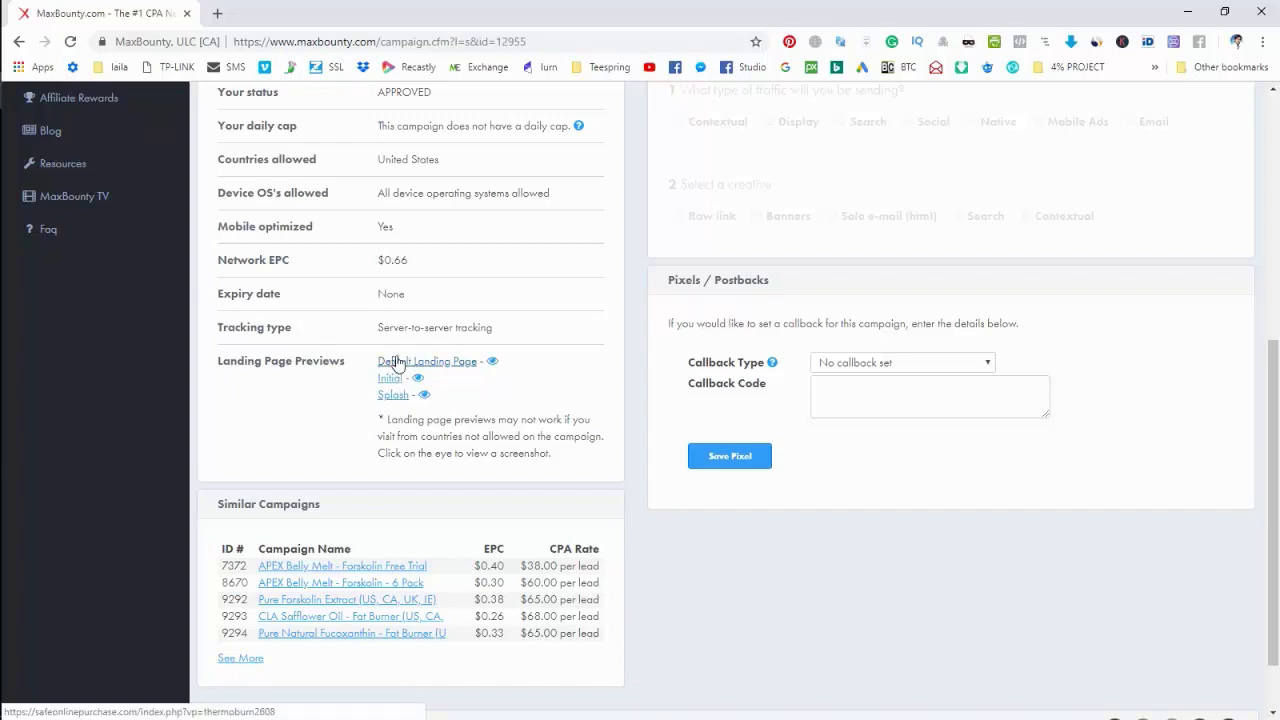
- View the screenshot of the campaign's default landing page, and try opening its live preview
click(491, 362)
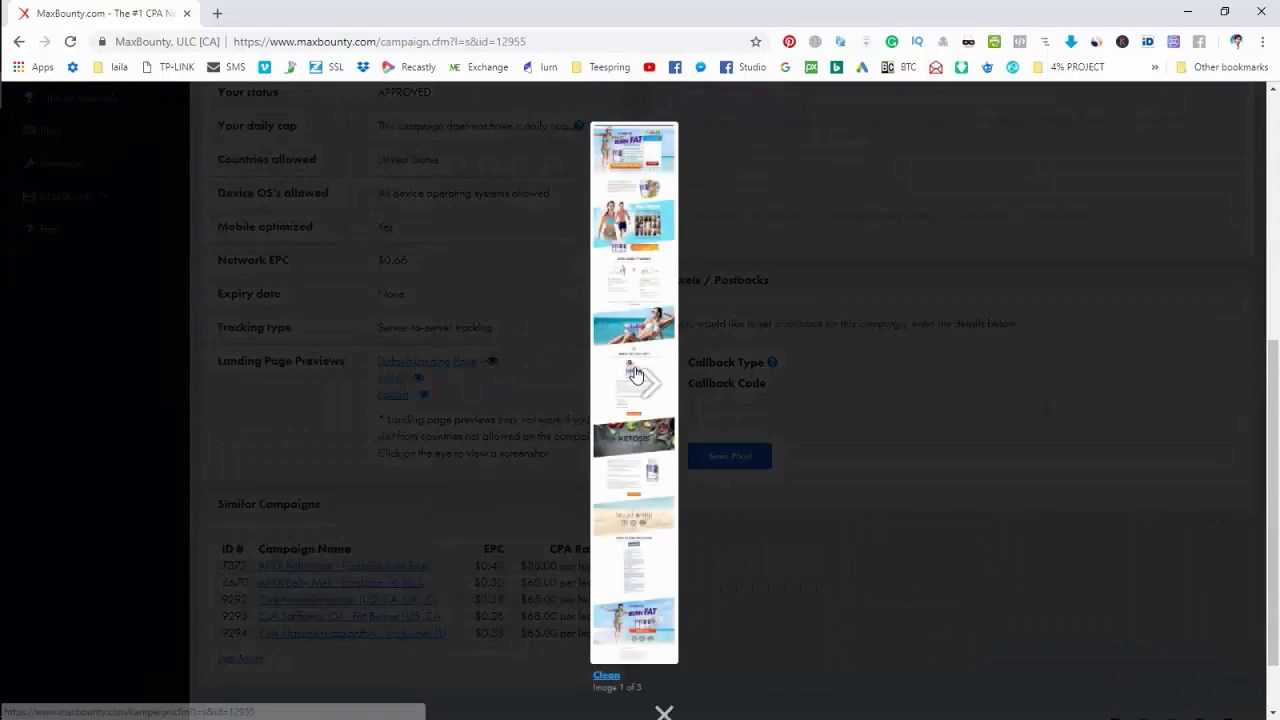
click(751, 353)
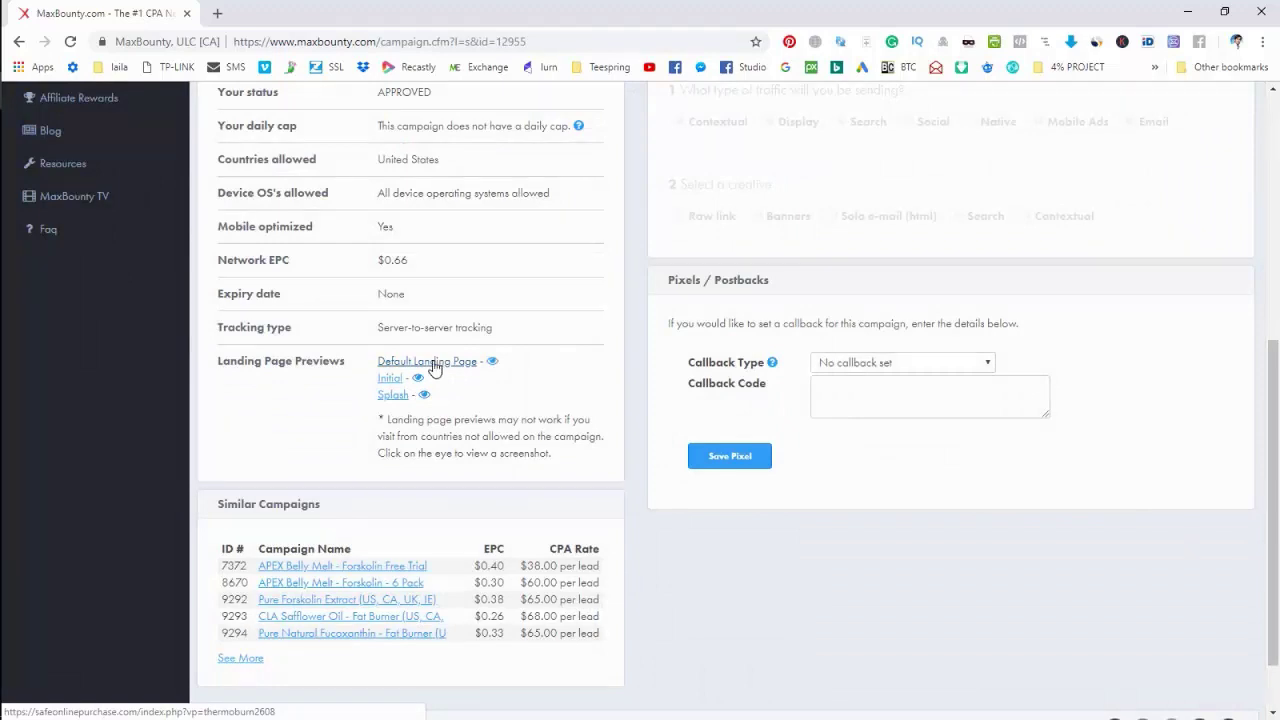
click(434, 366)
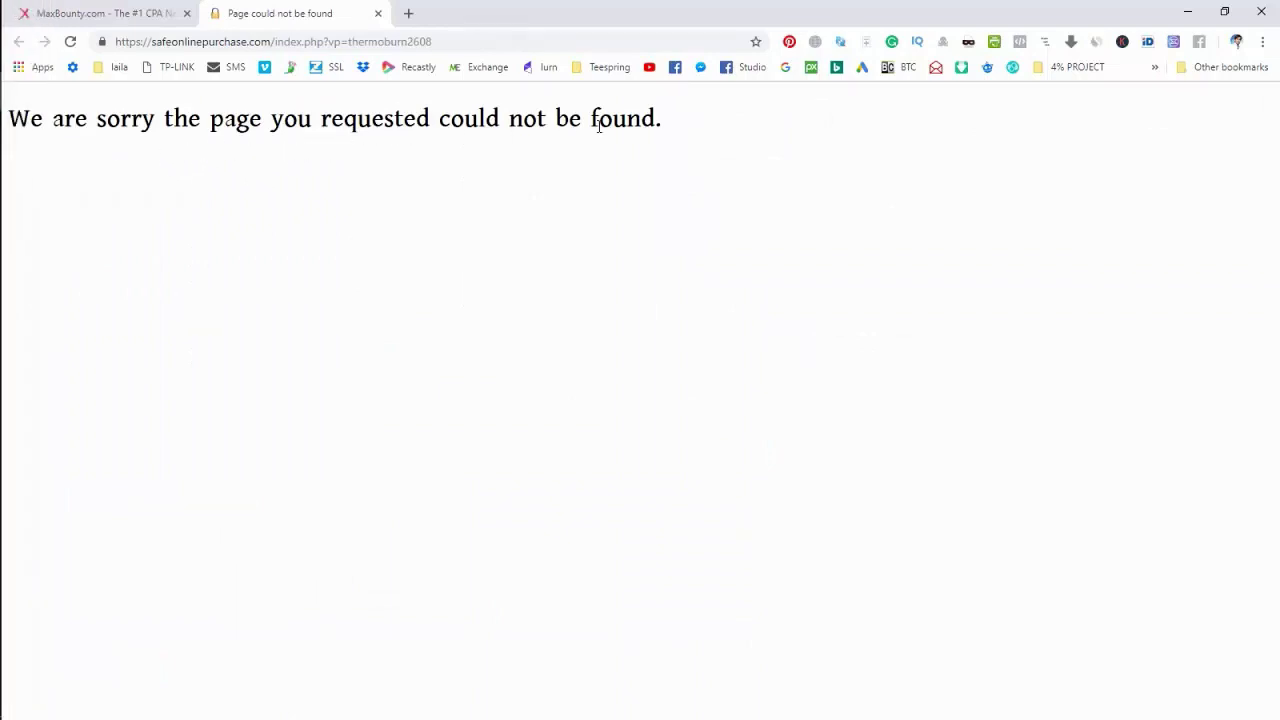
click(379, 14)
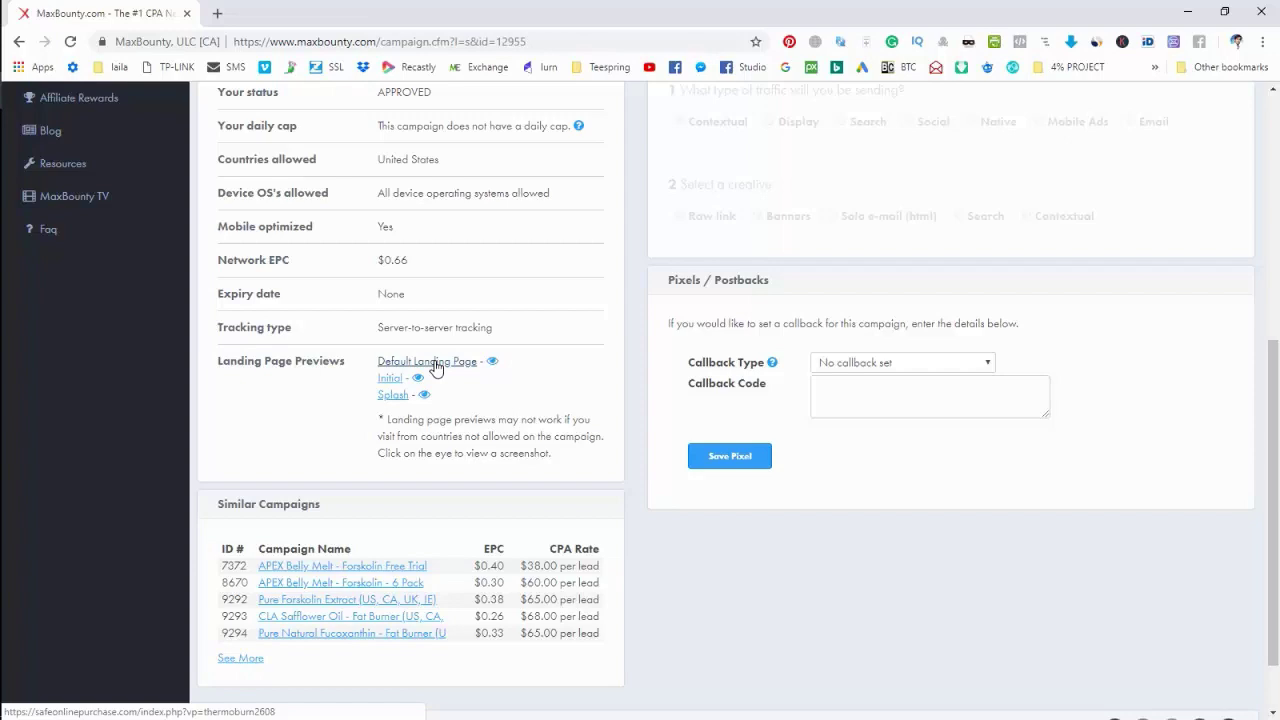
scroll(415, 296, up, 1)
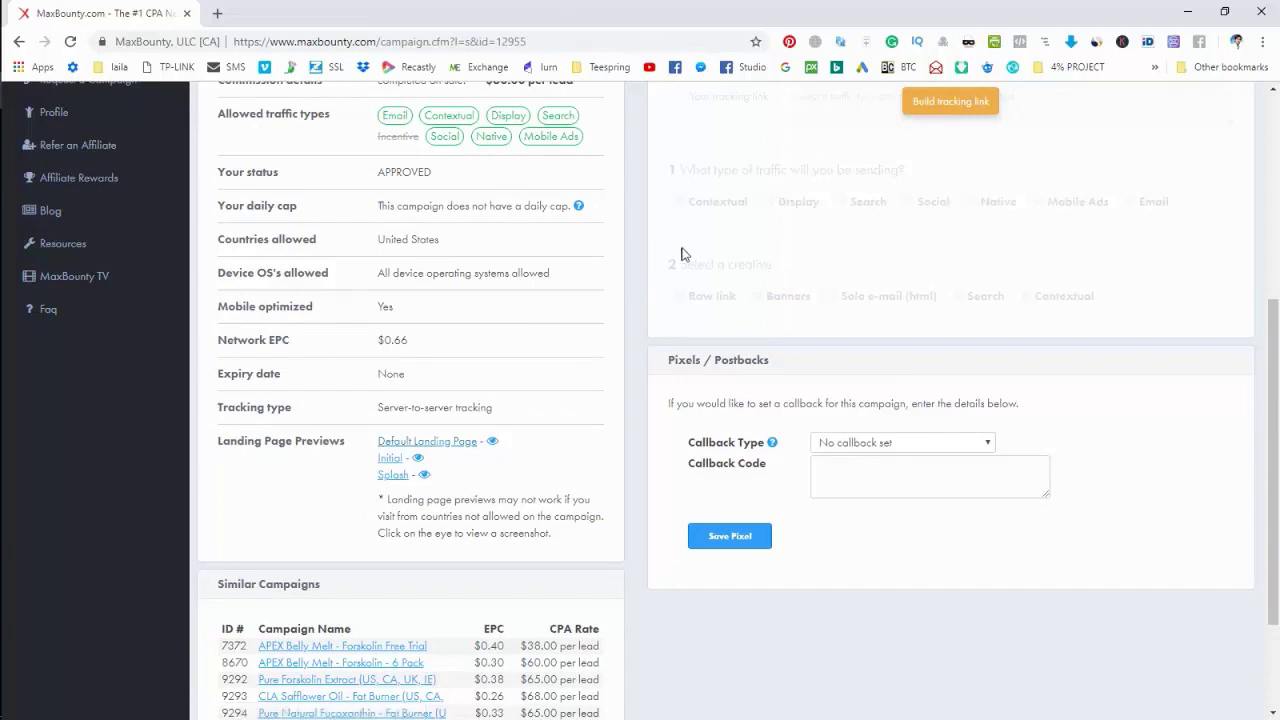
- Enable Browsec protection in the browser and set its virtual location to United States
click(218, 14)
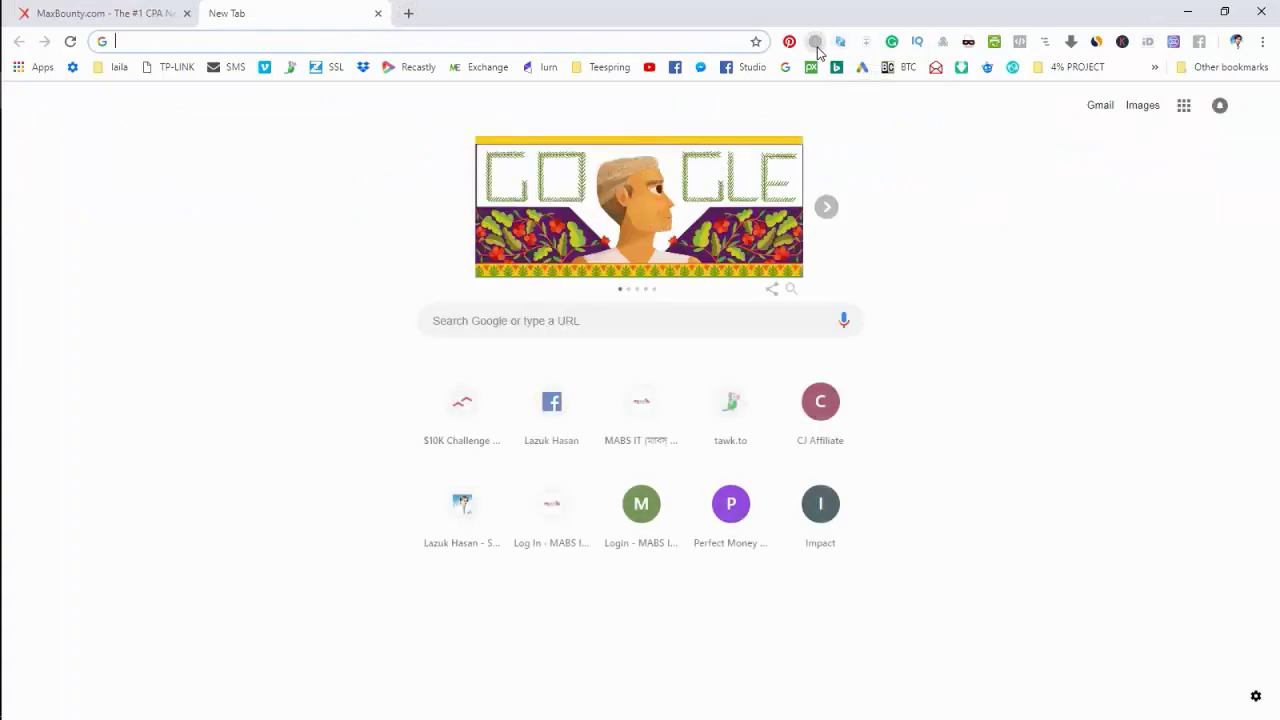
click(815, 43)
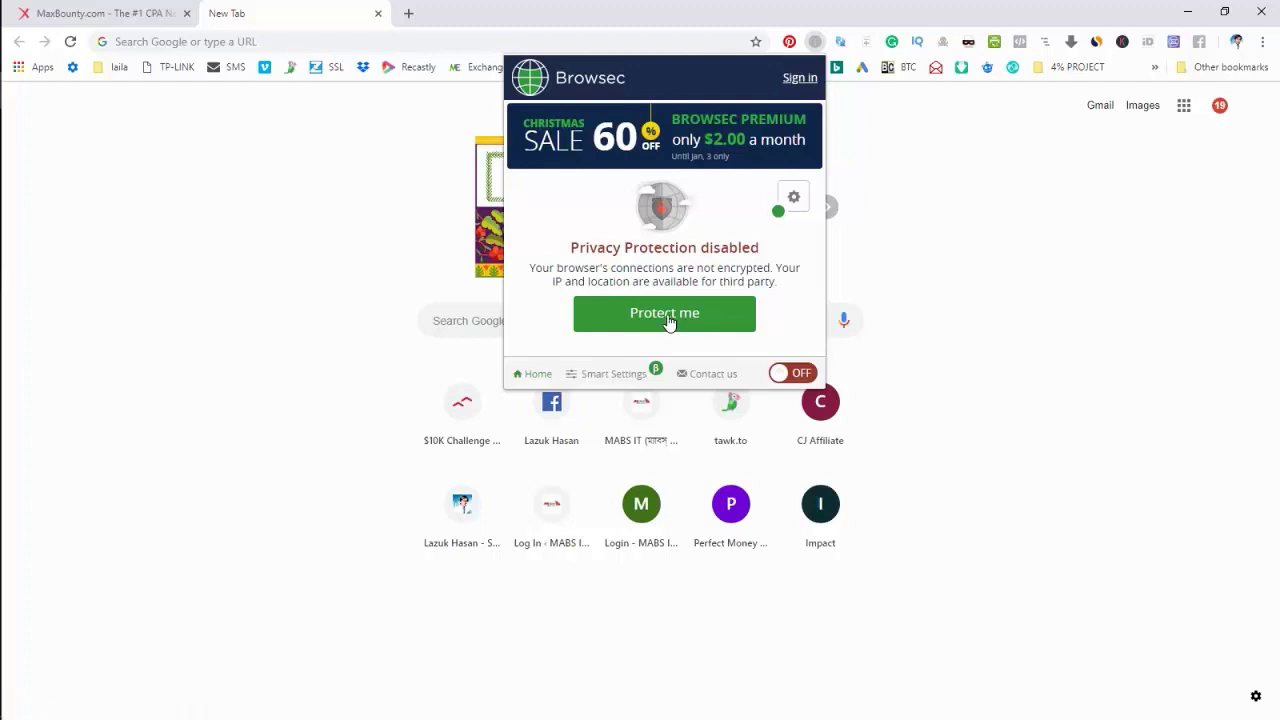
click(668, 322)
click(938, 400)
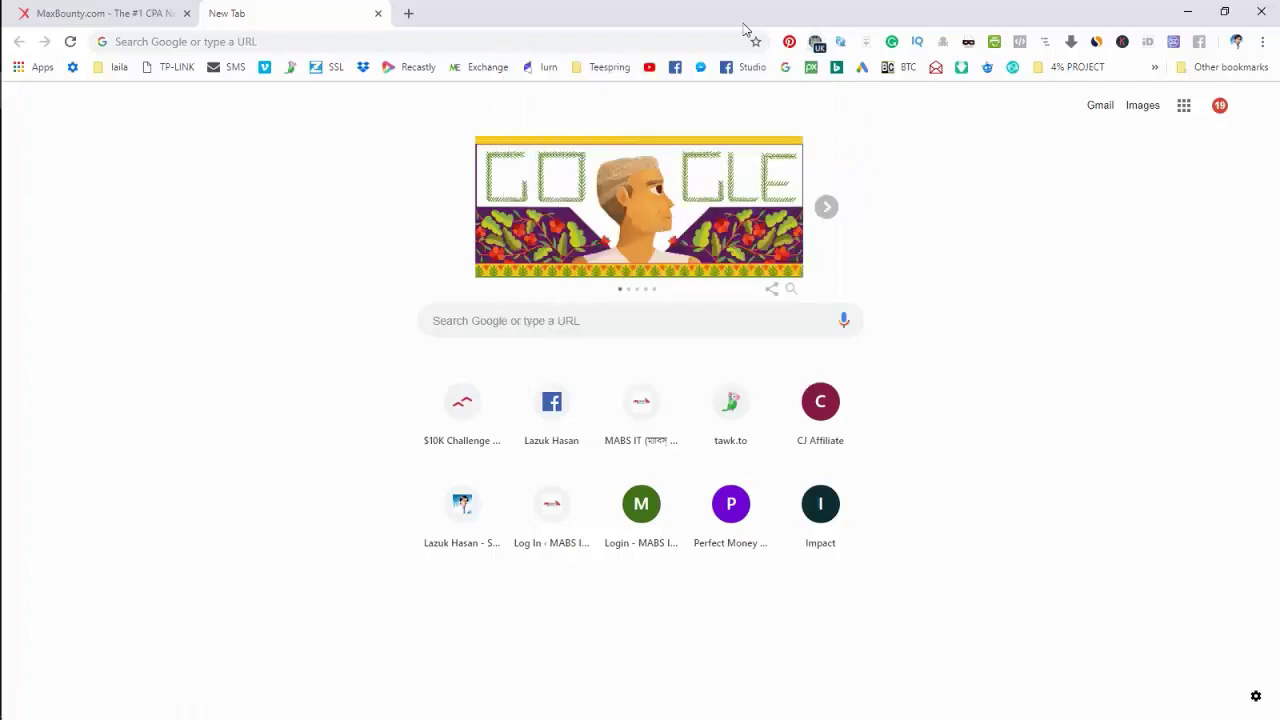
click(818, 50)
click(672, 320)
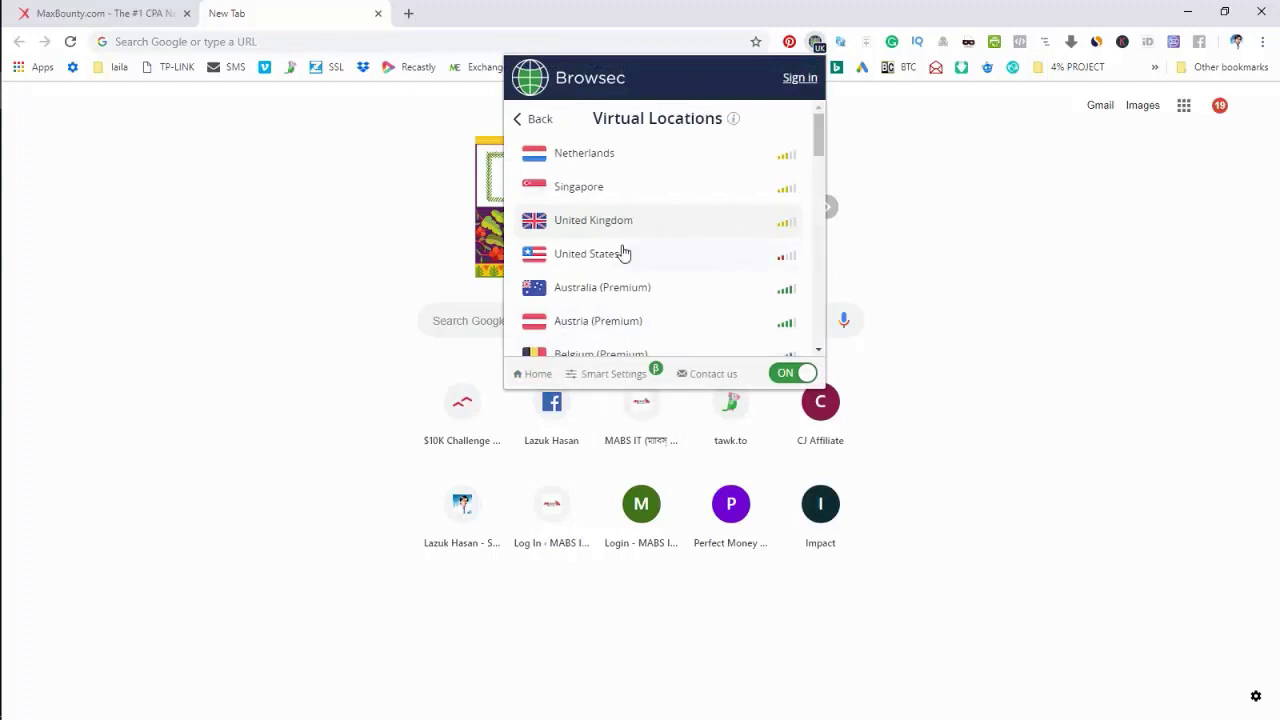
click(615, 262)
click(1028, 386)
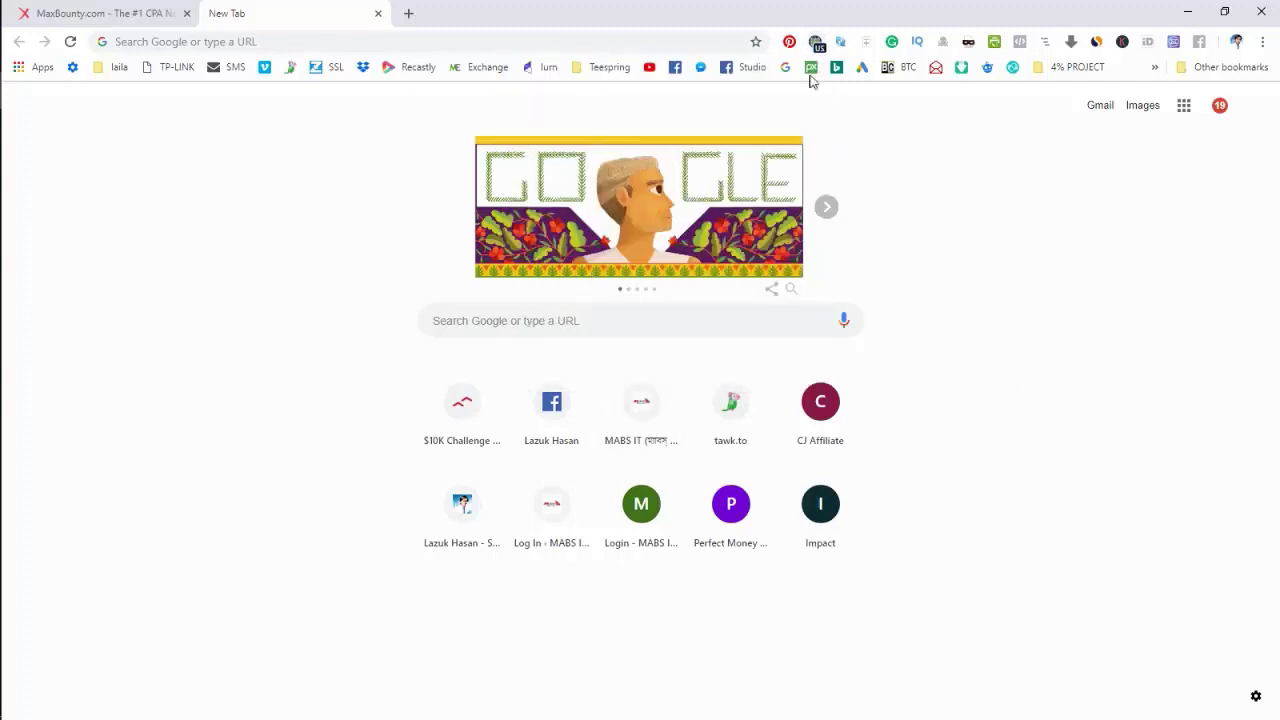
- Return to the MaxBounty campaign and try its default landing page preview again, closing the preview page
click(112, 13)
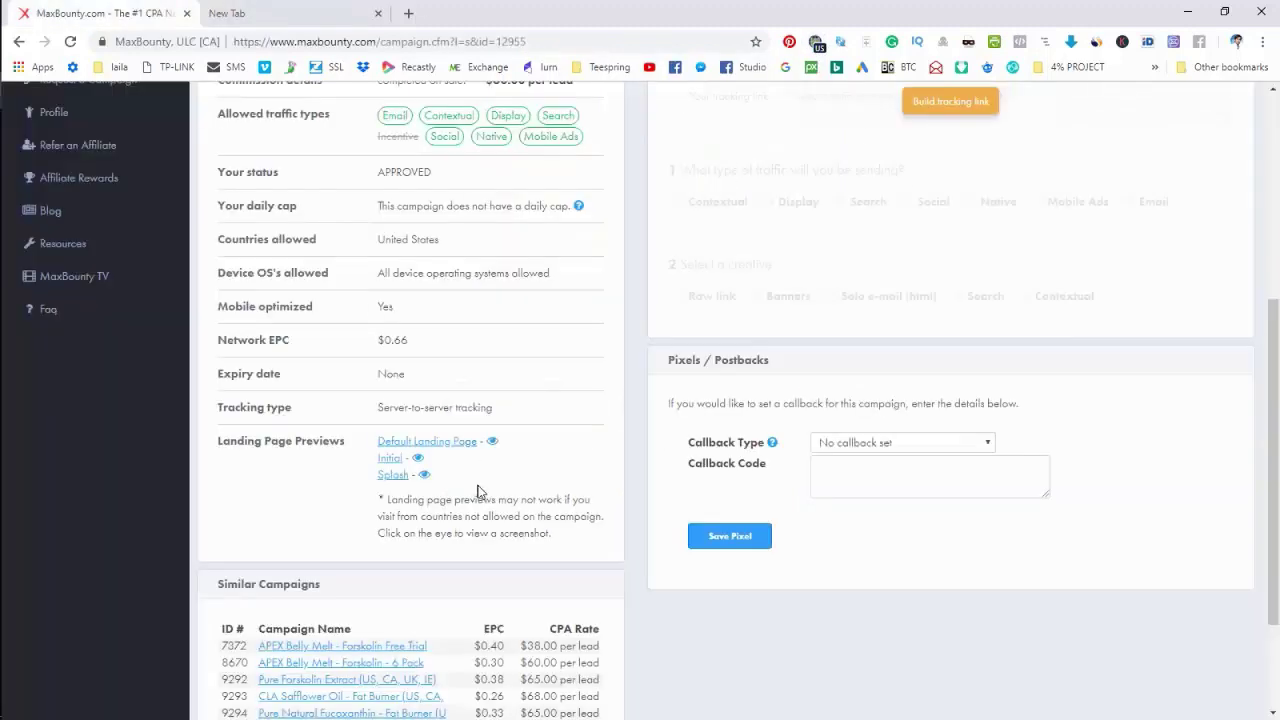
click(430, 450)
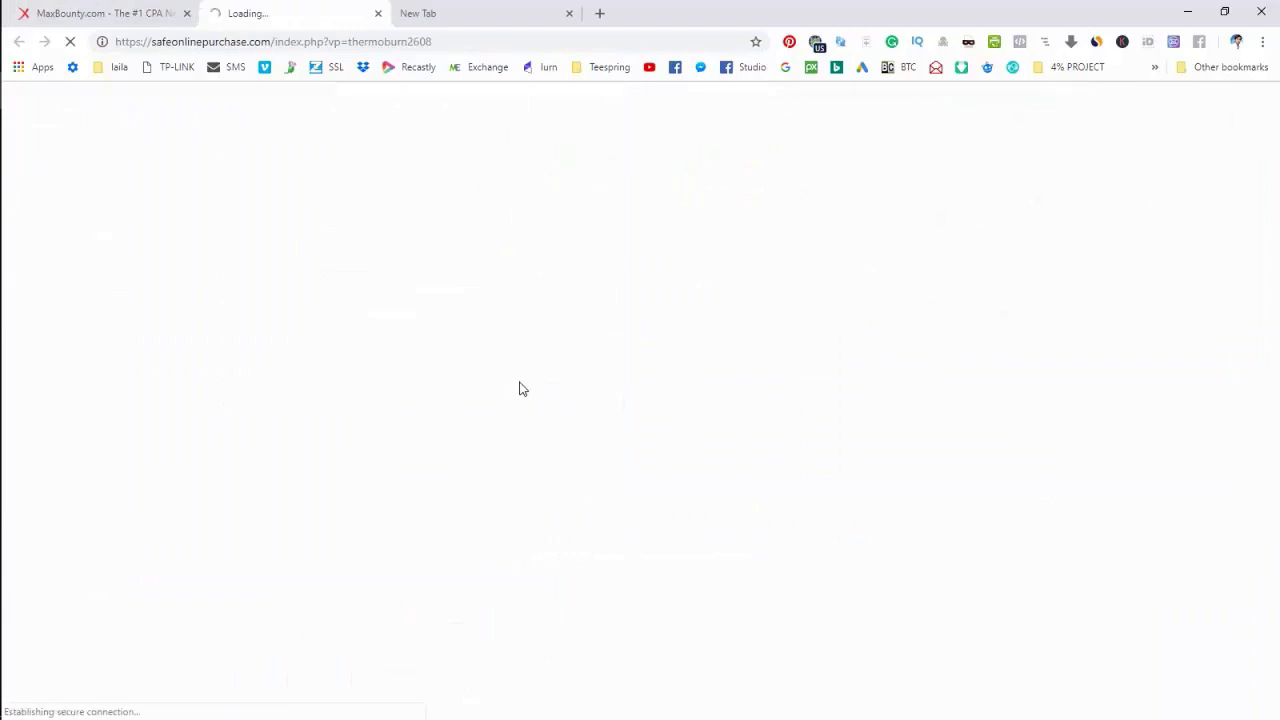
click(377, 13)
- Build a tracking link for the Thermo Burn campaign with Search traffic and the Raw link creative
scroll(881, 560, up, 2)
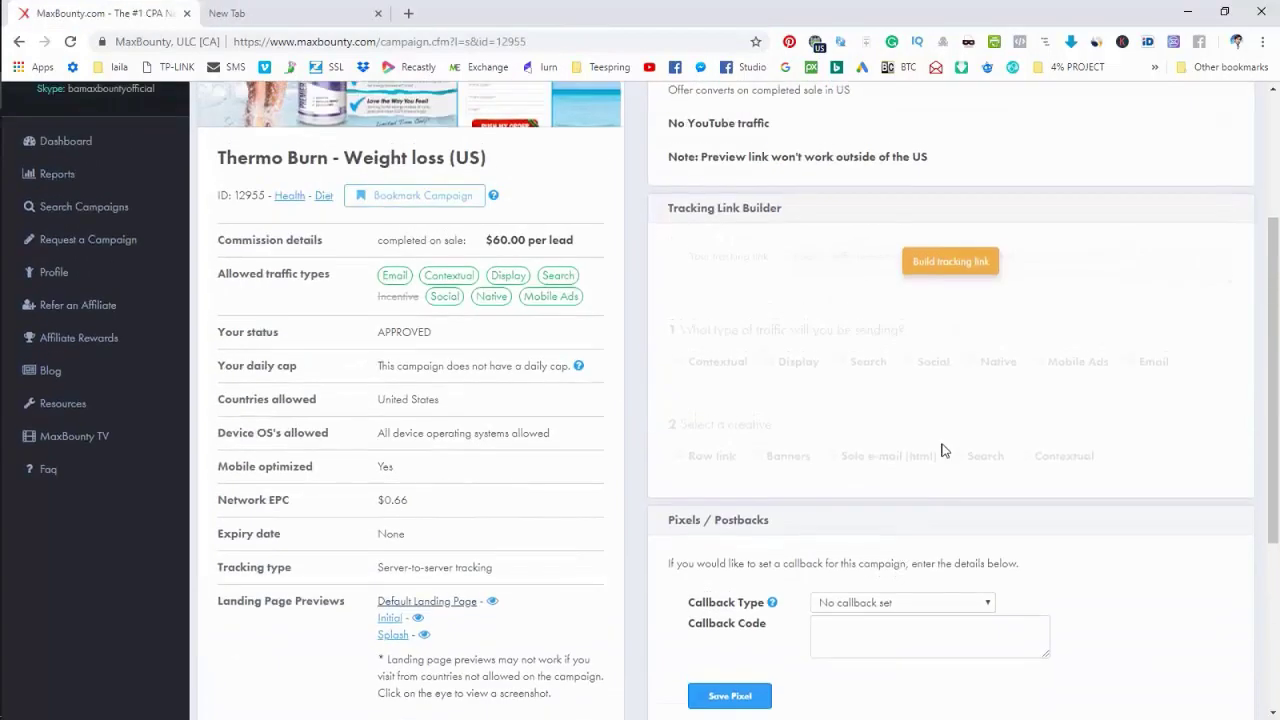
scroll(891, 377, down, 1)
scroll(903, 257, up, 1)
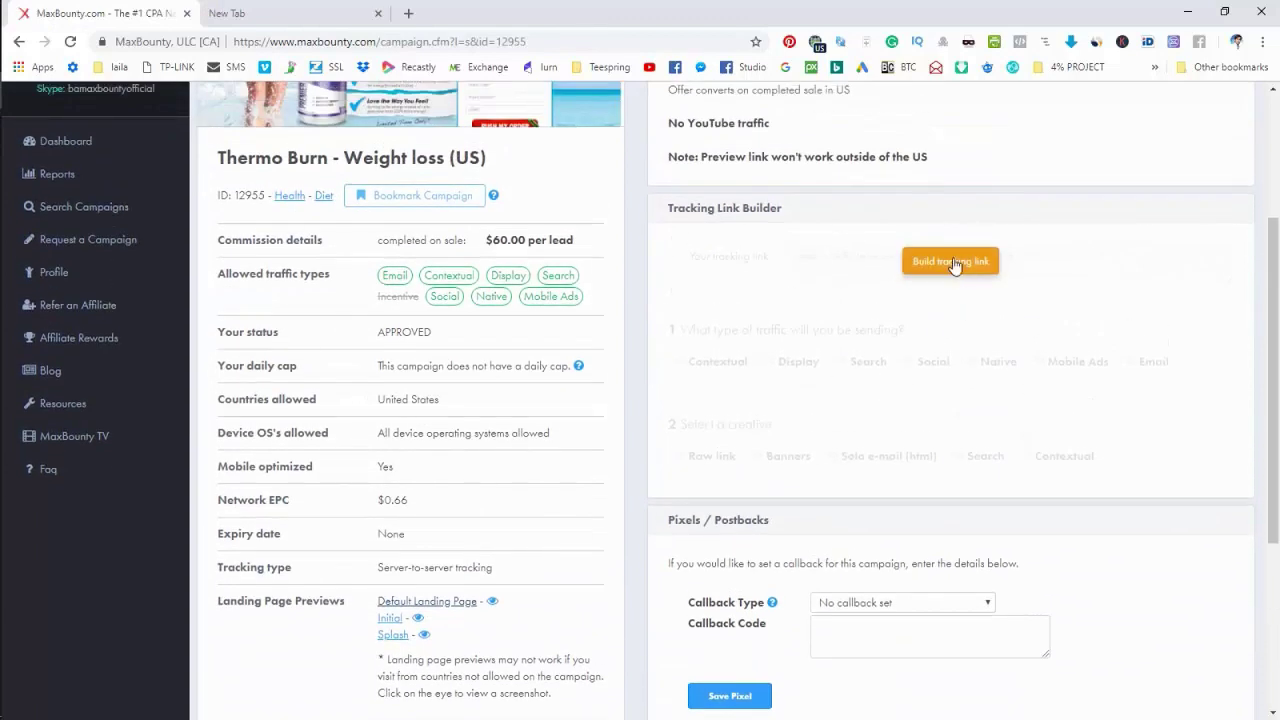
click(953, 263)
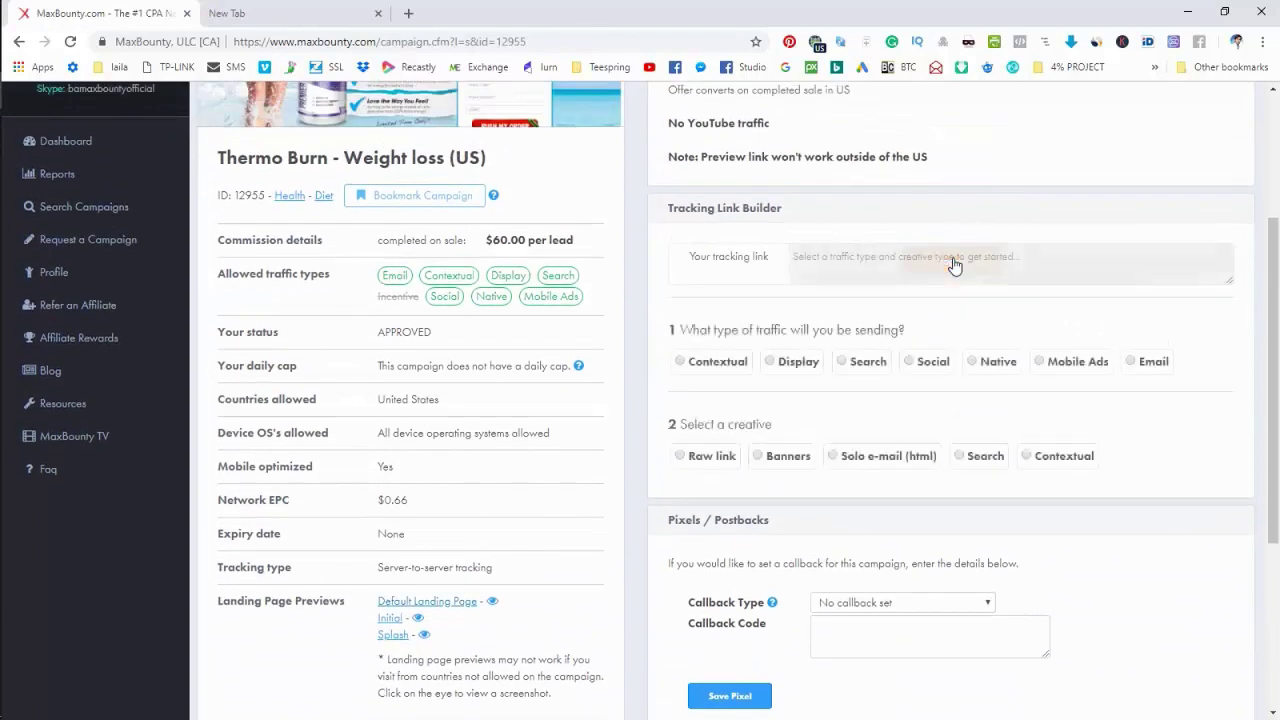
click(865, 372)
click(702, 456)
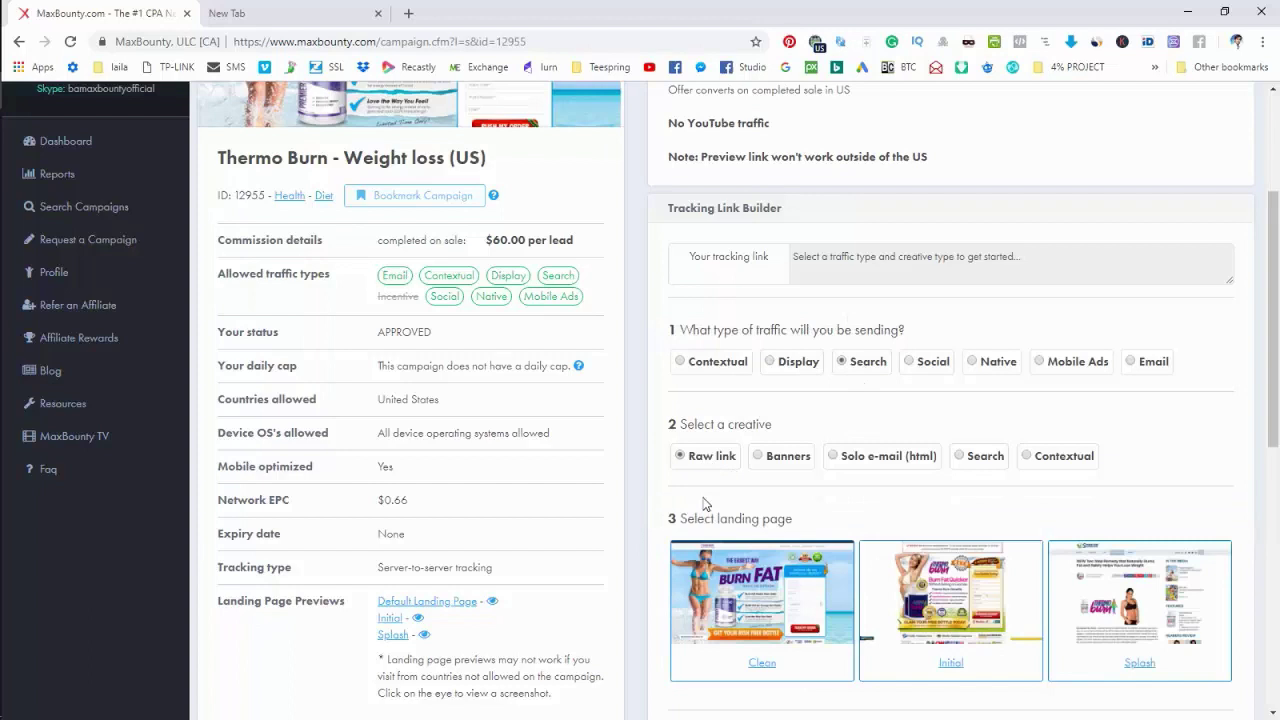
- Open the generated tracking link in a new tab
triple_click(900, 262)
right_click(900, 262)
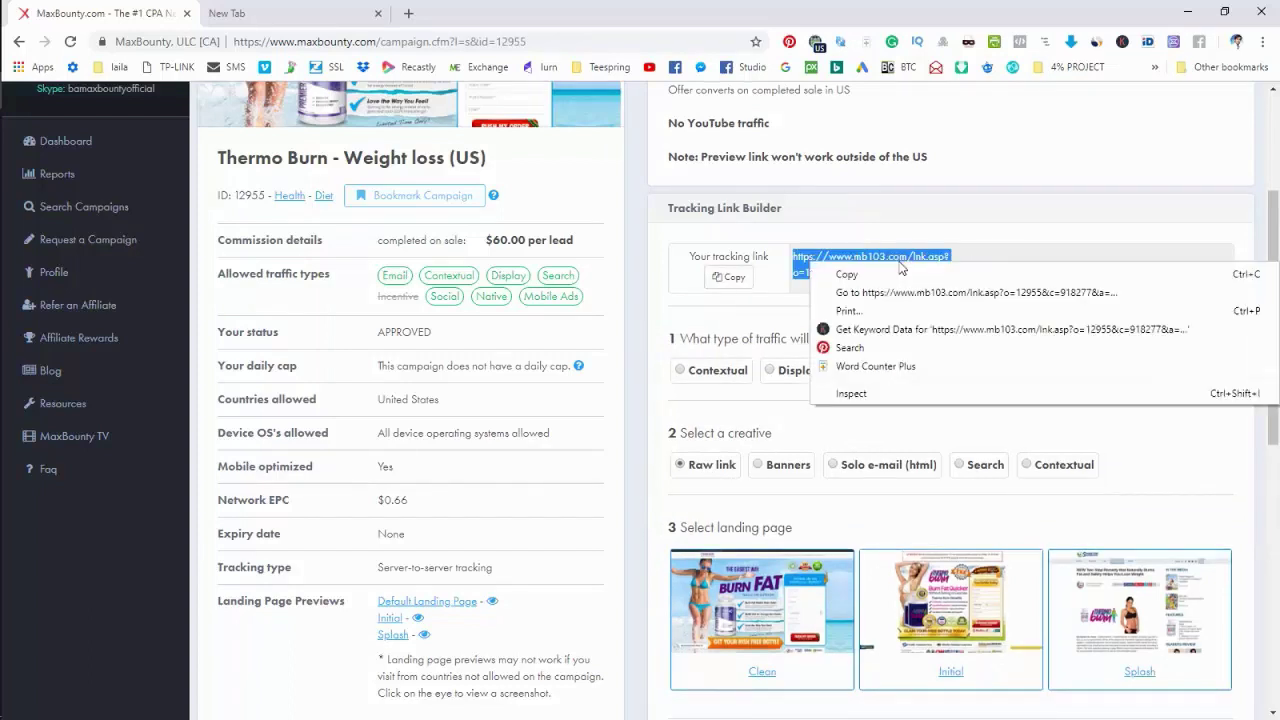
click(938, 297)
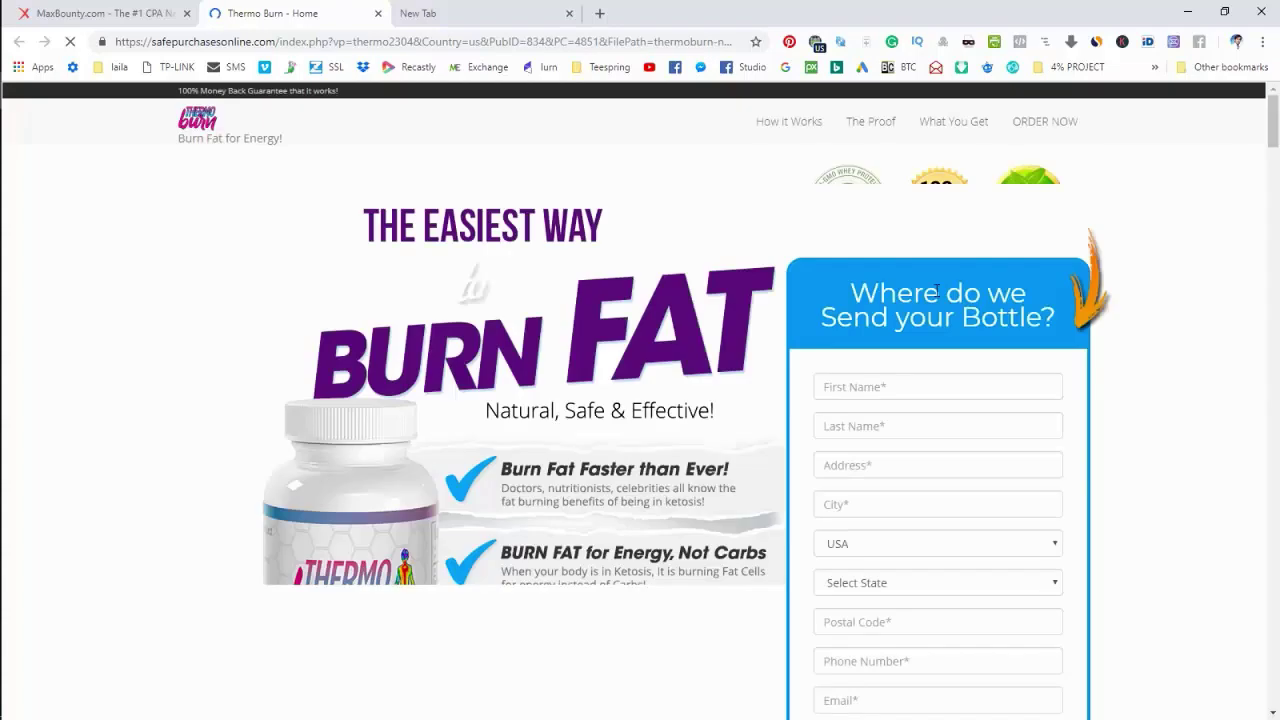
- Look through the whole Thermo Burn landing page, from the order form to the footer and back
scroll(954, 317, down, 12)
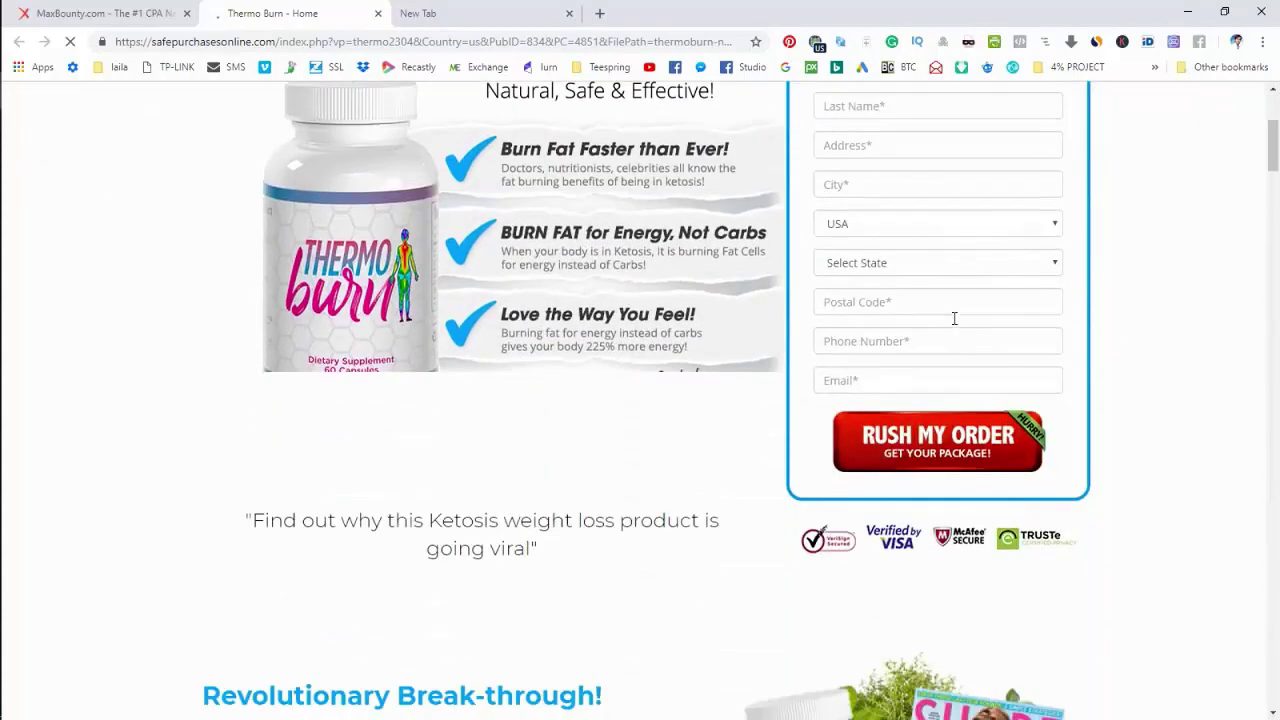
scroll(953, 322, down, 13)
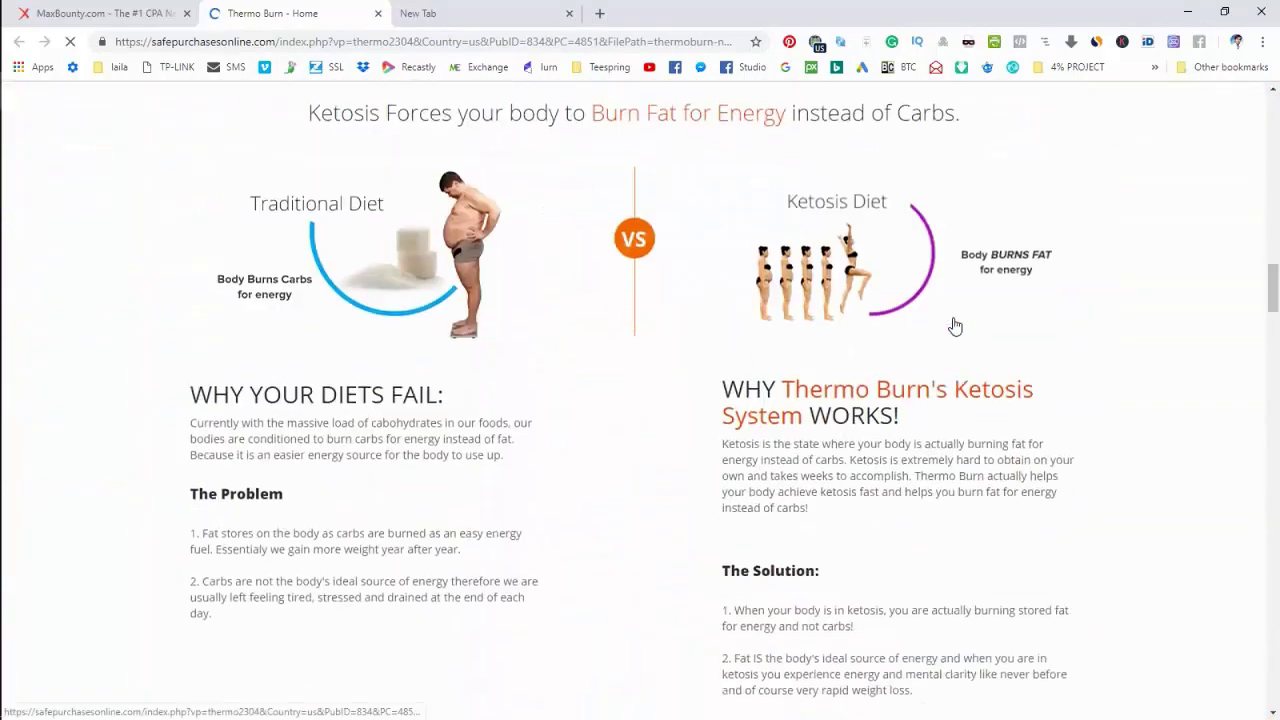
scroll(953, 324, down, 15)
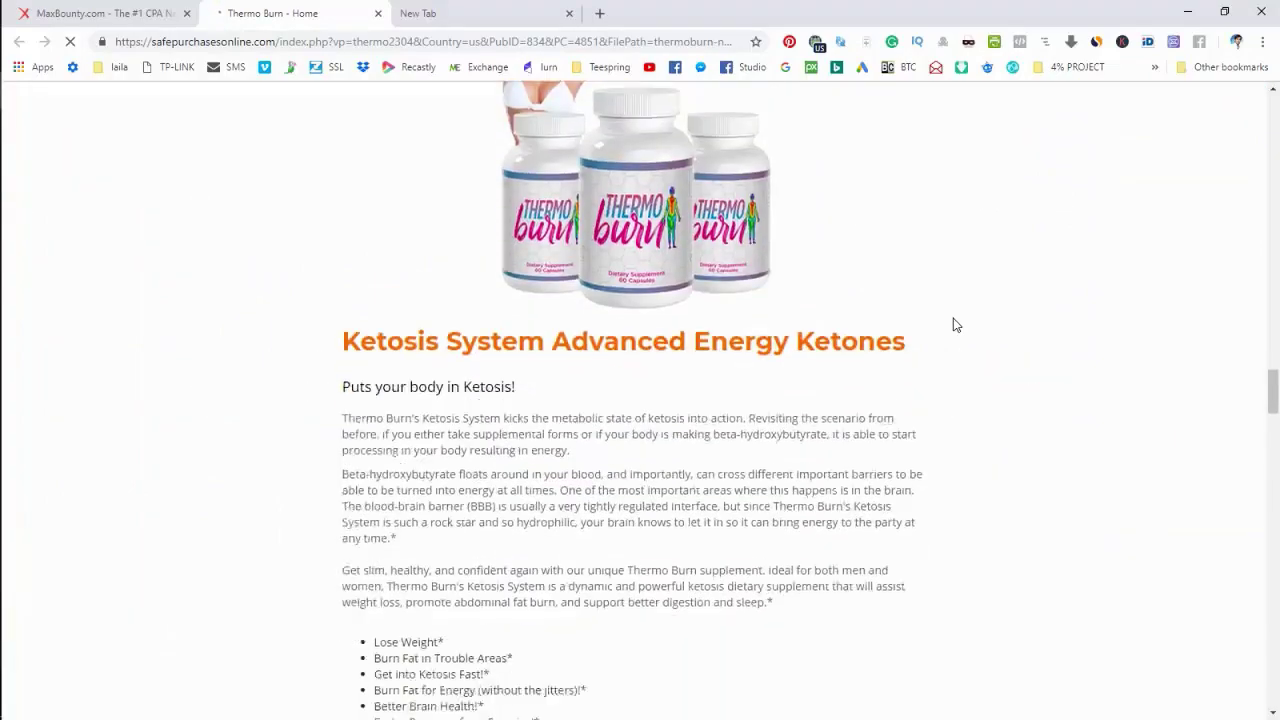
scroll(953, 324, down, 15)
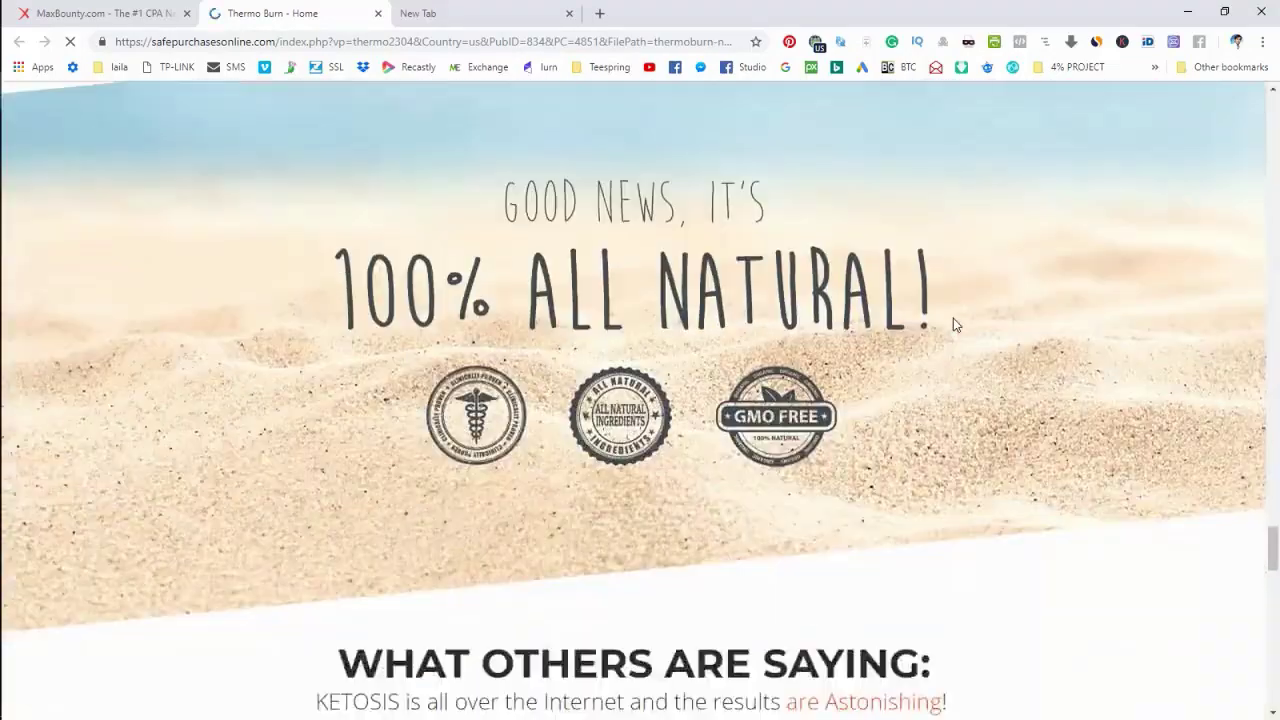
scroll(953, 324, down, 8)
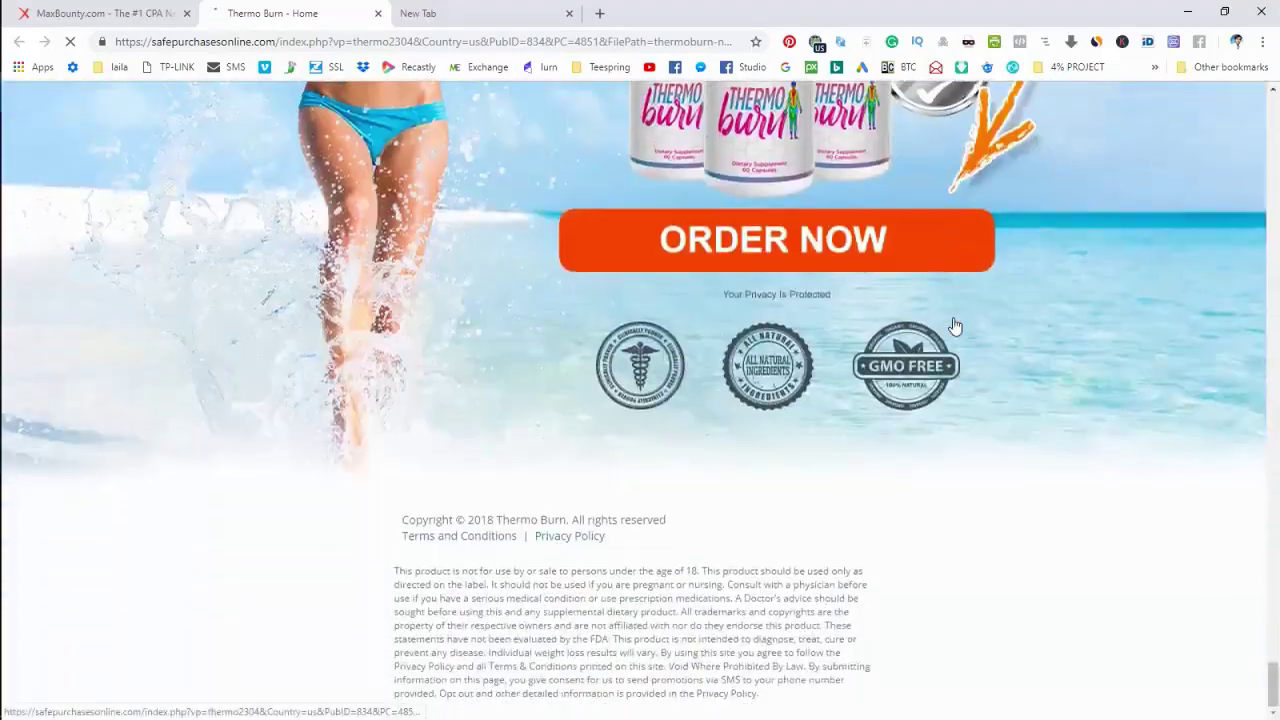
scroll(954, 326, up, 10)
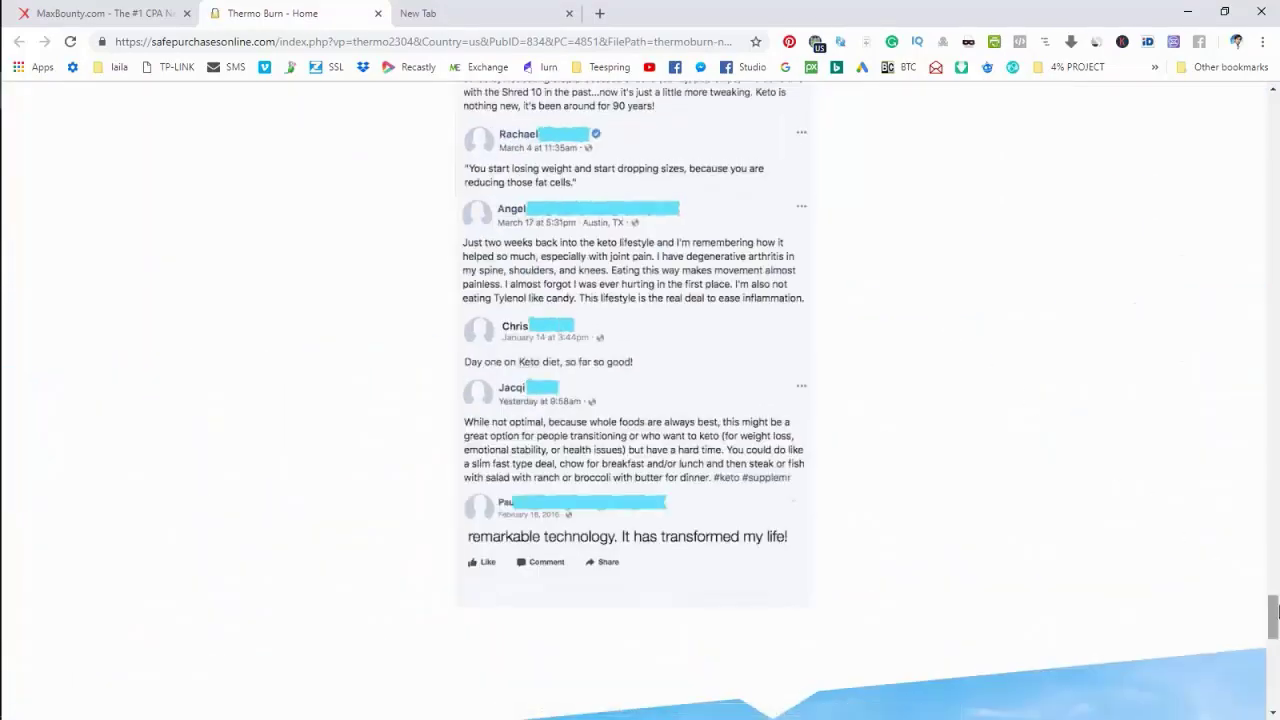
scroll(1243, 240, up, 15)
scroll(1243, 240, up, 10)
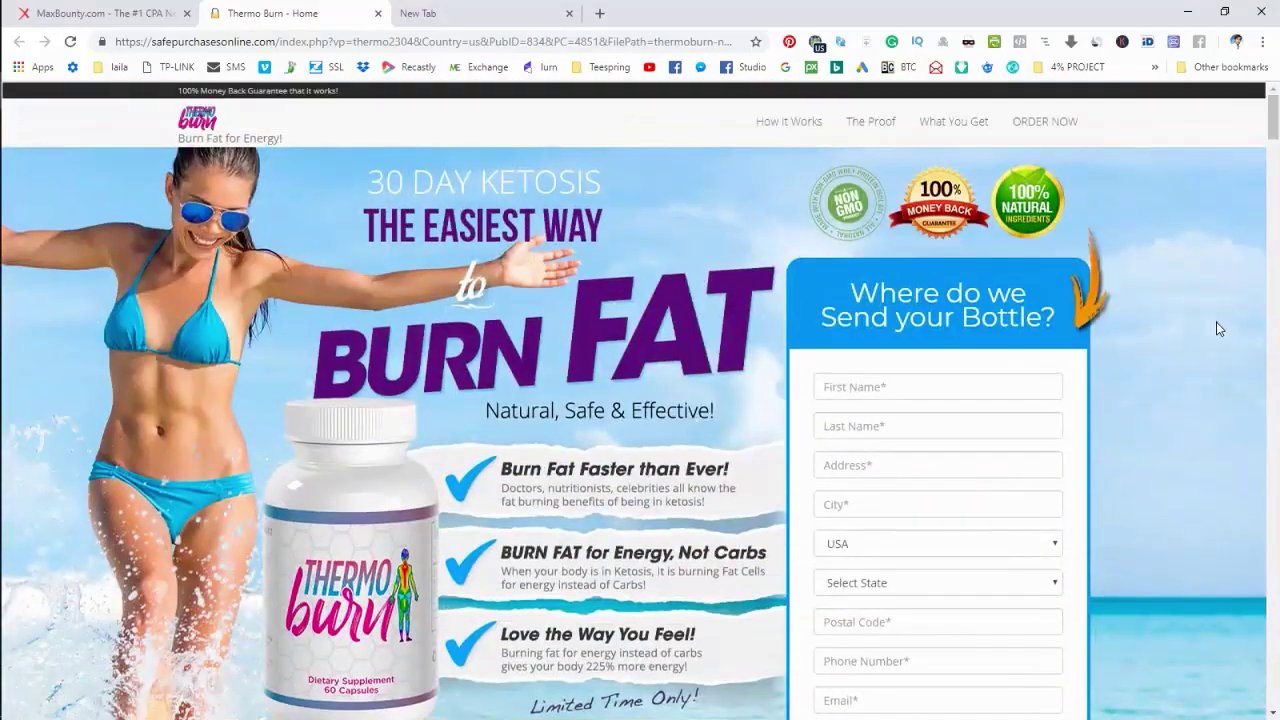
- Open the browser's developer tools and examine the landing page in the iPhone 5/SE mobile view
click(1262, 42)
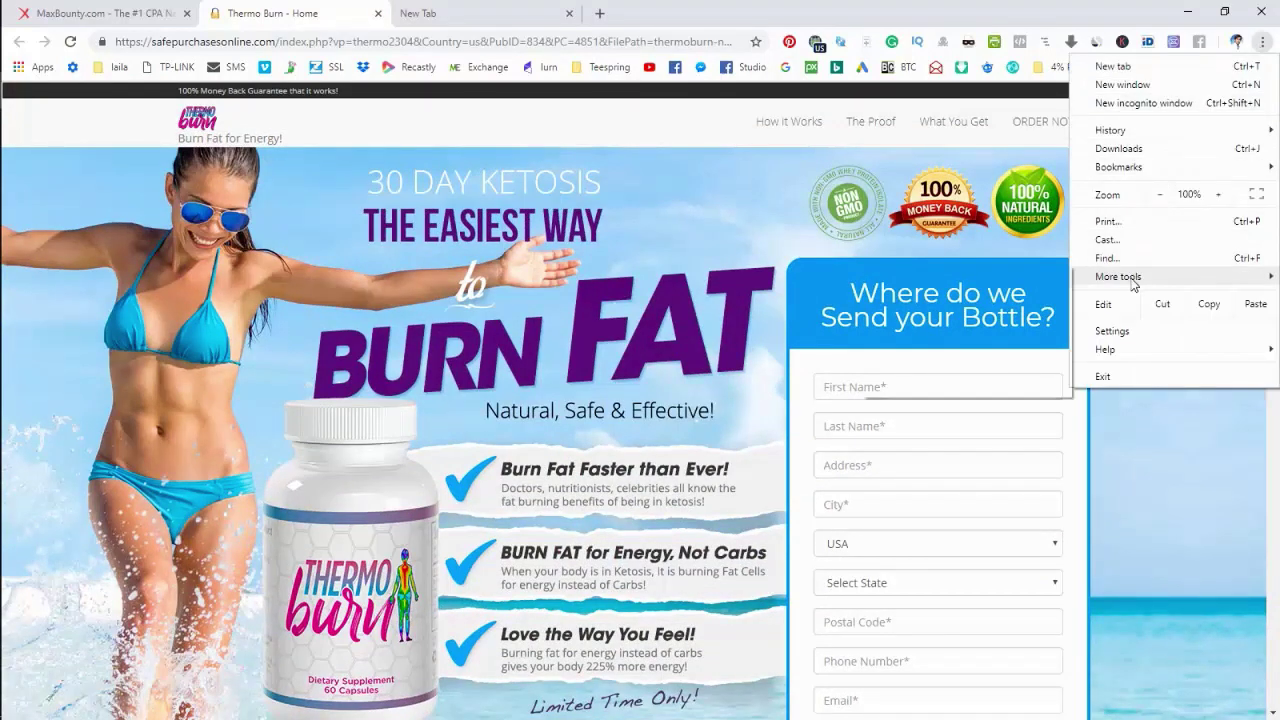
mouse_move(1133, 285)
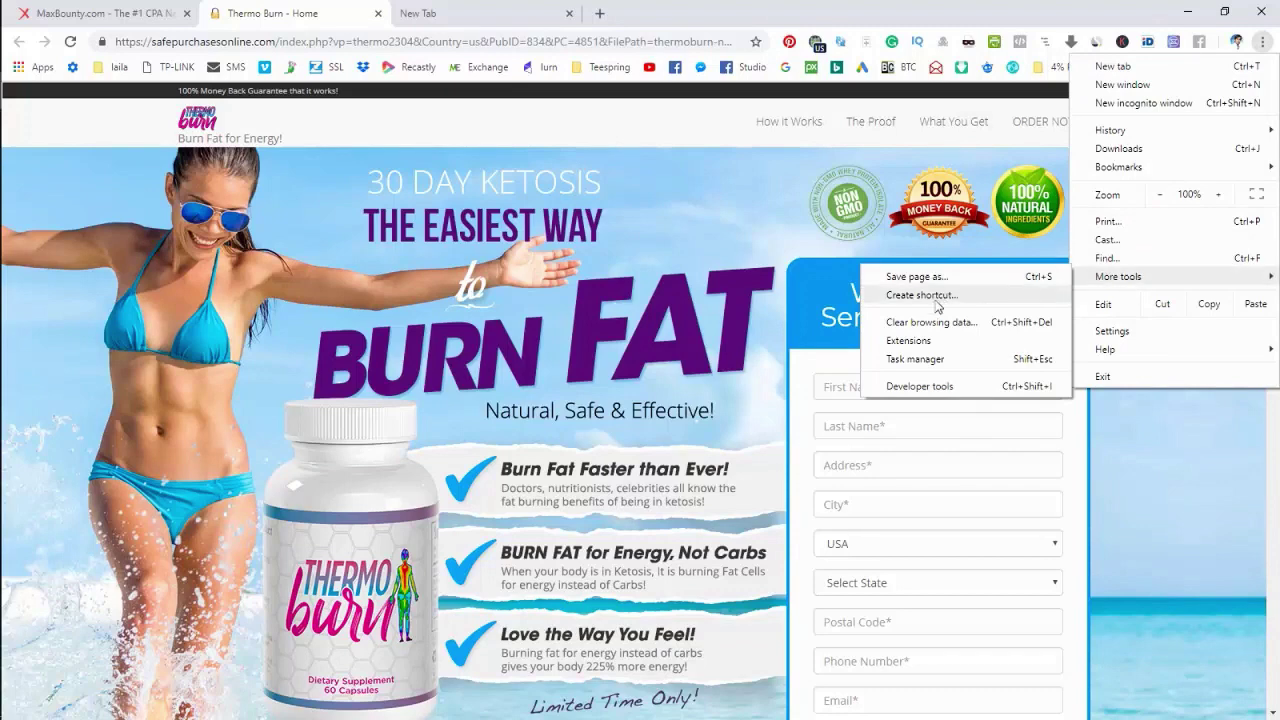
click(917, 388)
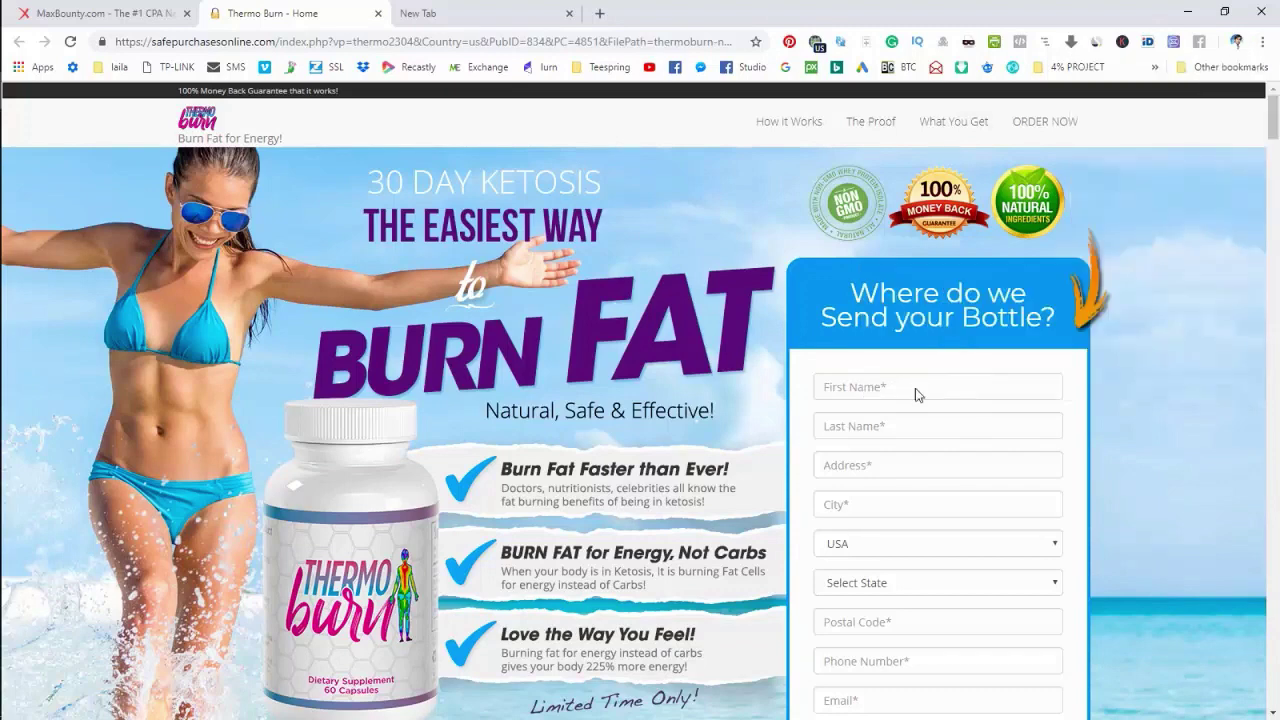
scroll(631, 281, down, 2)
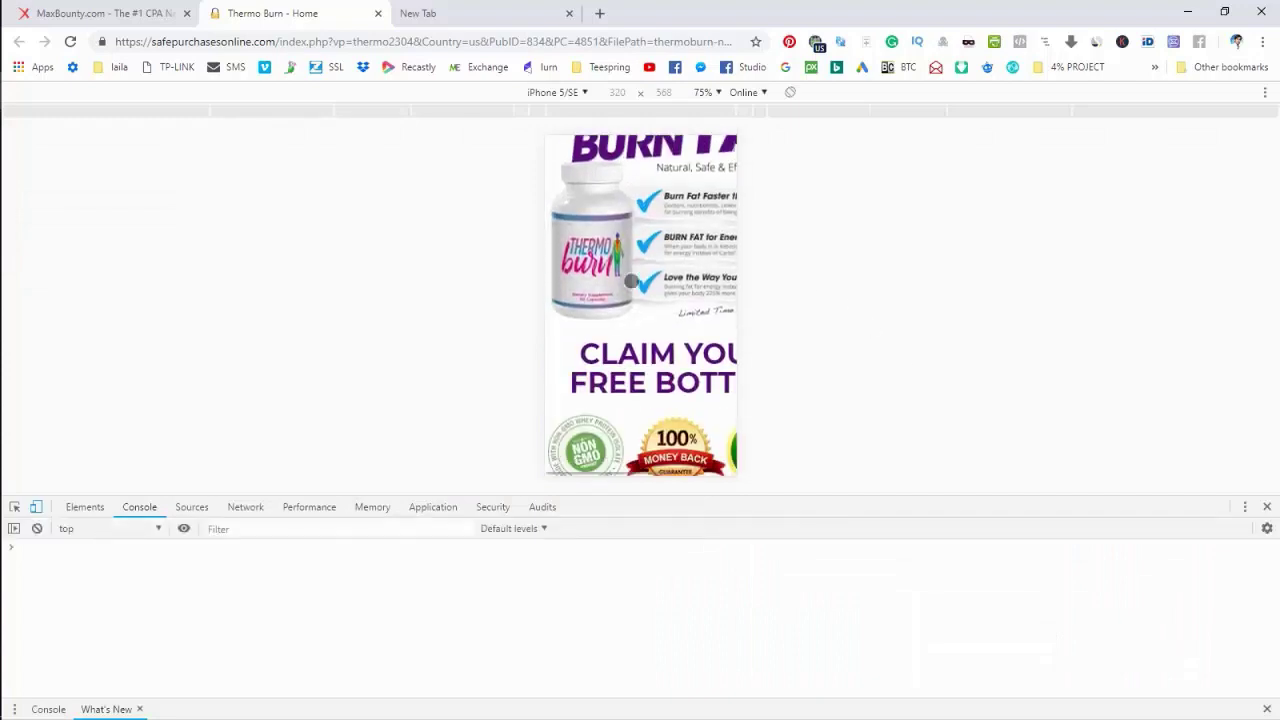
scroll(631, 281, up, 2)
scroll(662, 346, down, 2)
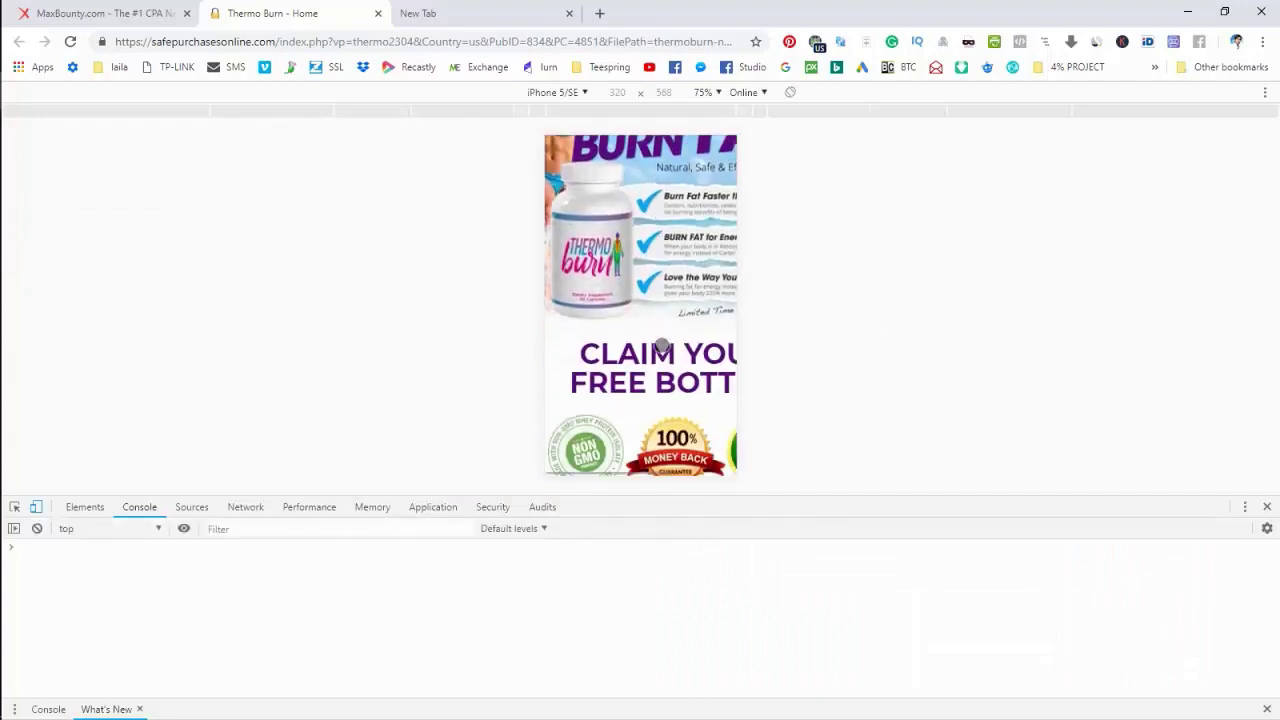
scroll(662, 346, down, 2)
scroll(660, 343, up, 4)
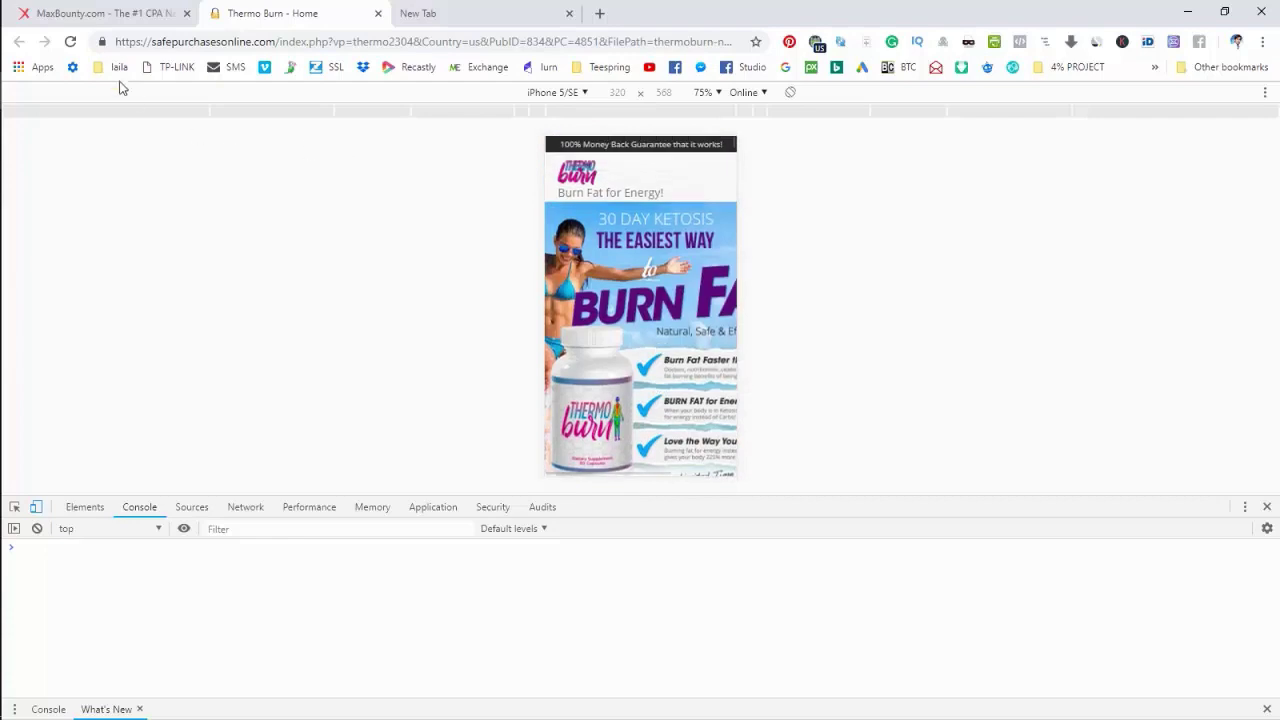
- Reload the landing page, turn off the mobile device emulation and check the page in desktop layout
click(70, 41)
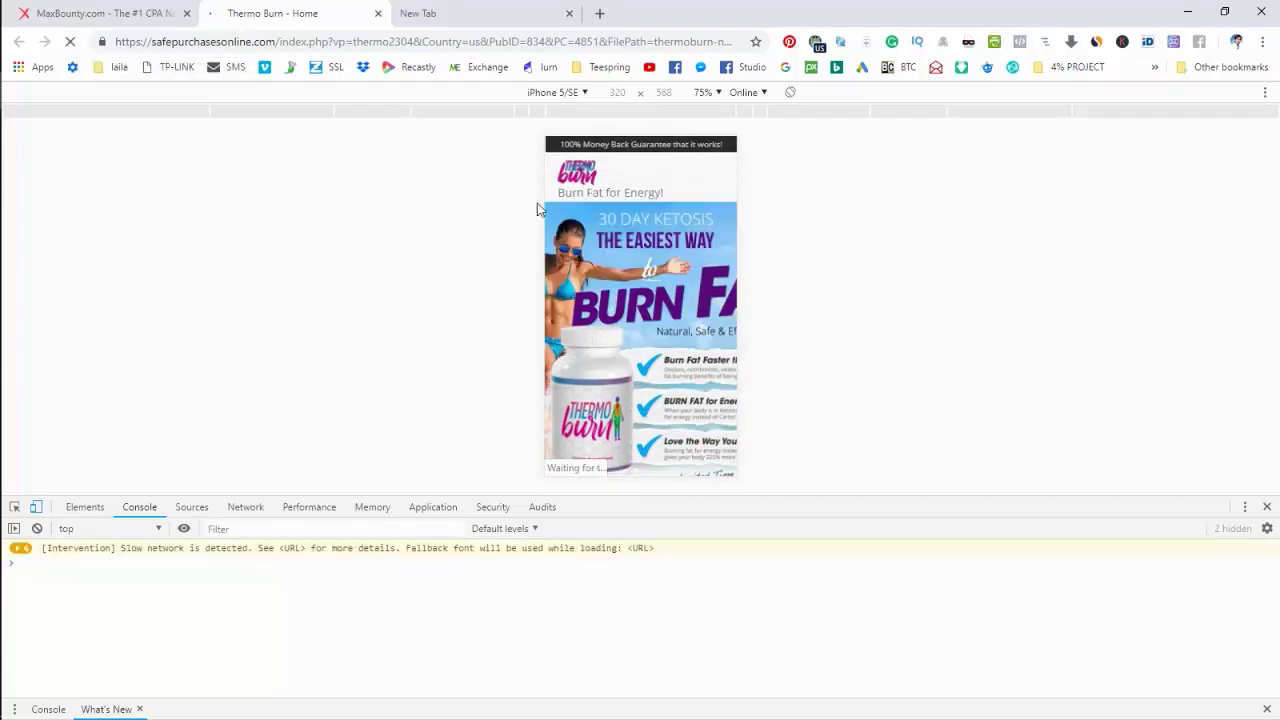
click(36, 507)
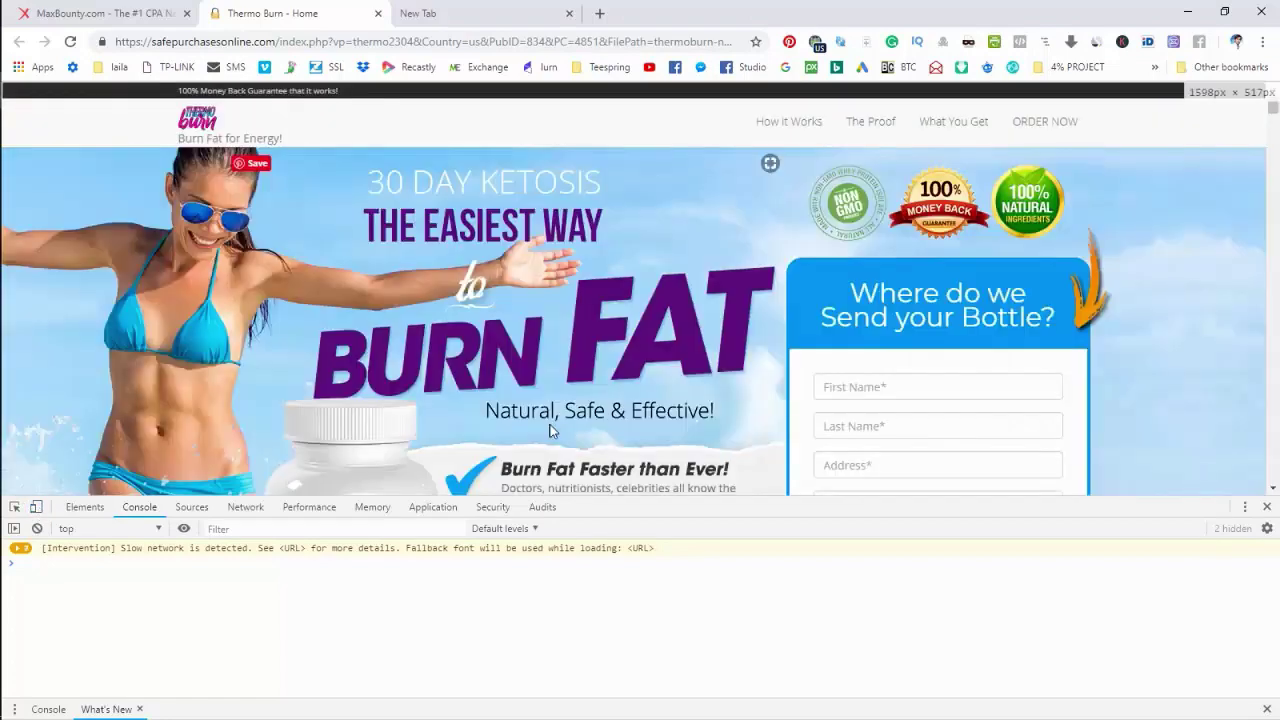
scroll(549, 430, down, 4)
scroll(723, 397, up, 1)
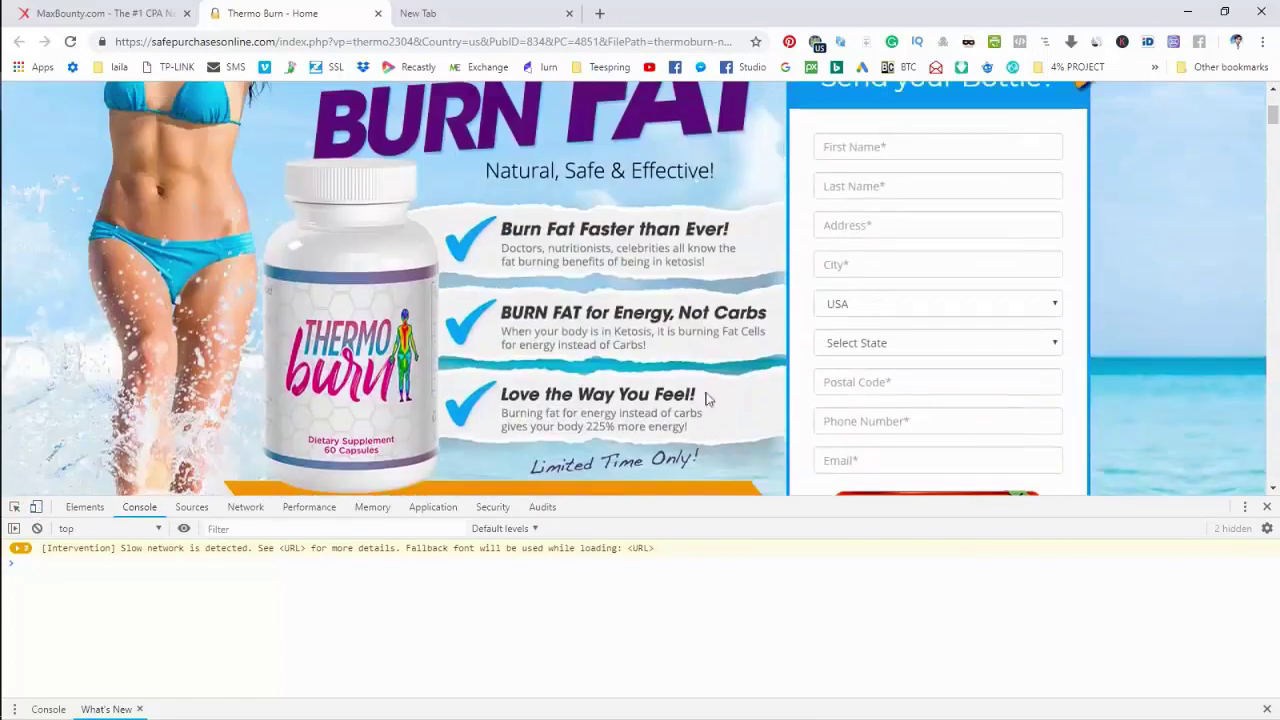
- Turn the mobile device emulation back on and preview the landing page as an iPhone 6/7/8
click(36, 509)
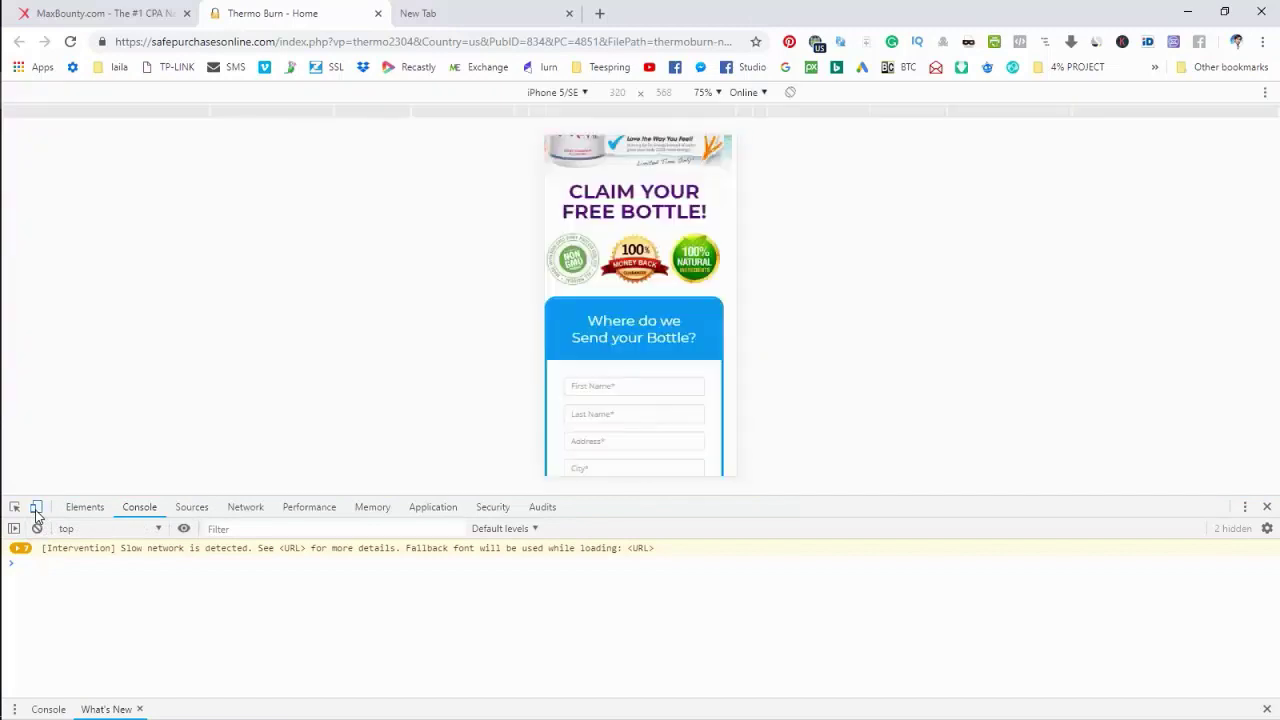
click(581, 92)
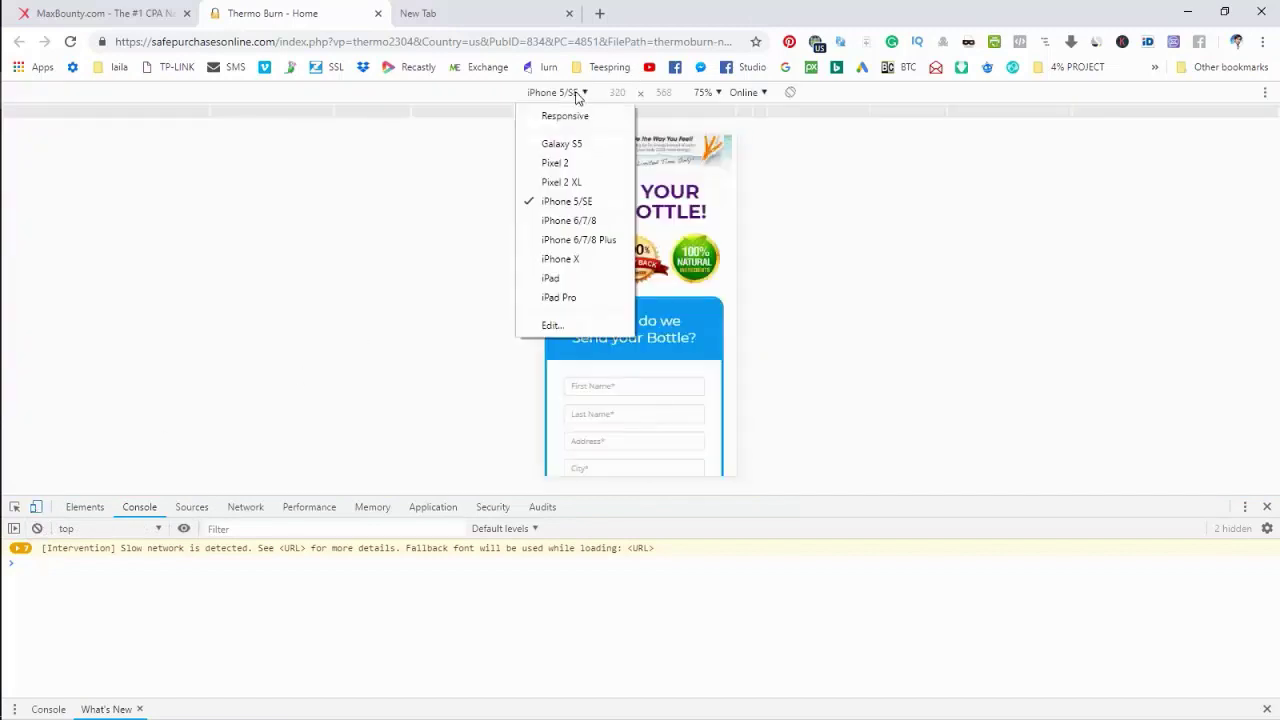
click(586, 222)
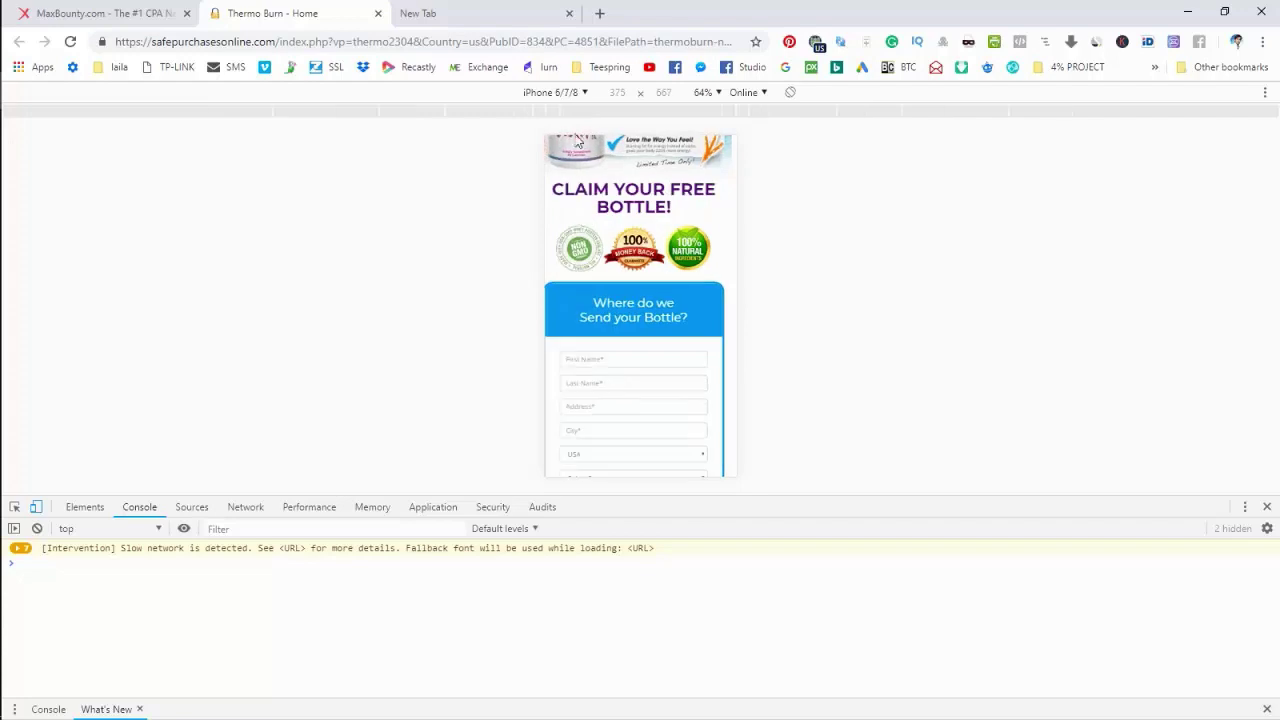
click(557, 92)
click(586, 220)
scroll(660, 320, down, 3)
scroll(670, 339, up, 5)
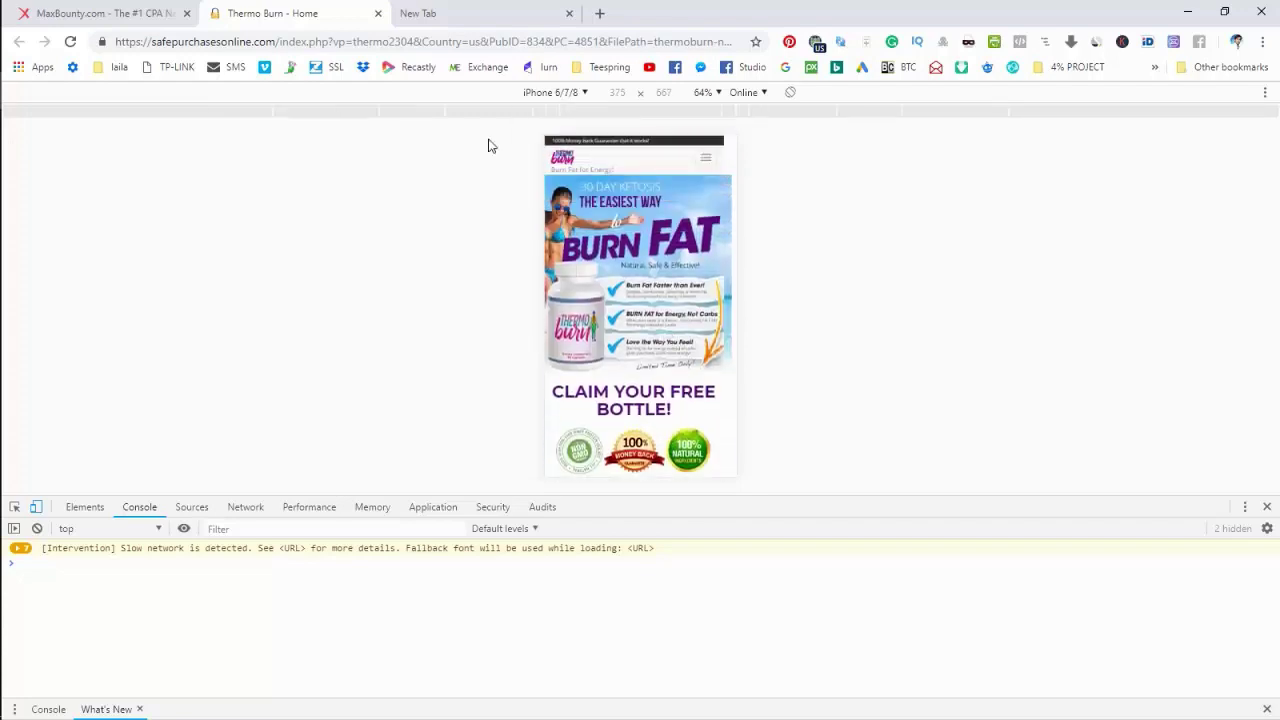
- Reload the landing page in the iPhone 6/7/8 view and look through its form, testimonials and lower sections
click(71, 43)
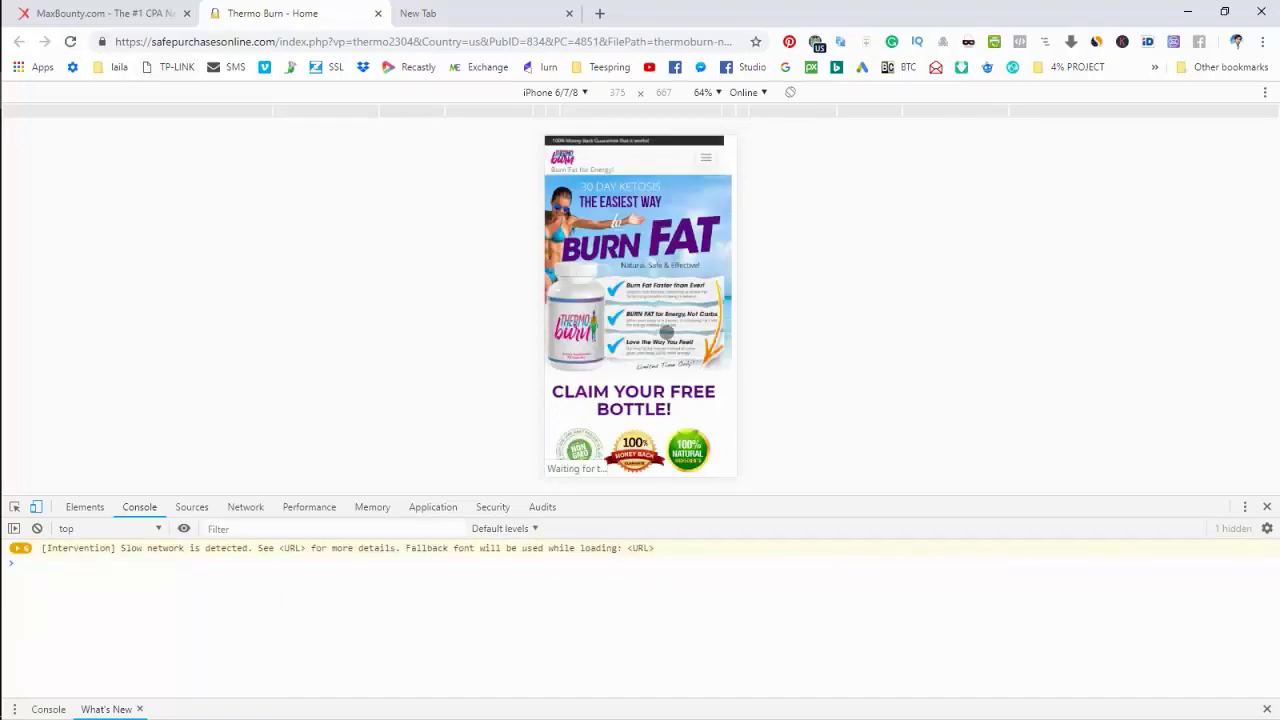
scroll(666, 332, down, 3)
scroll(666, 332, up, 3)
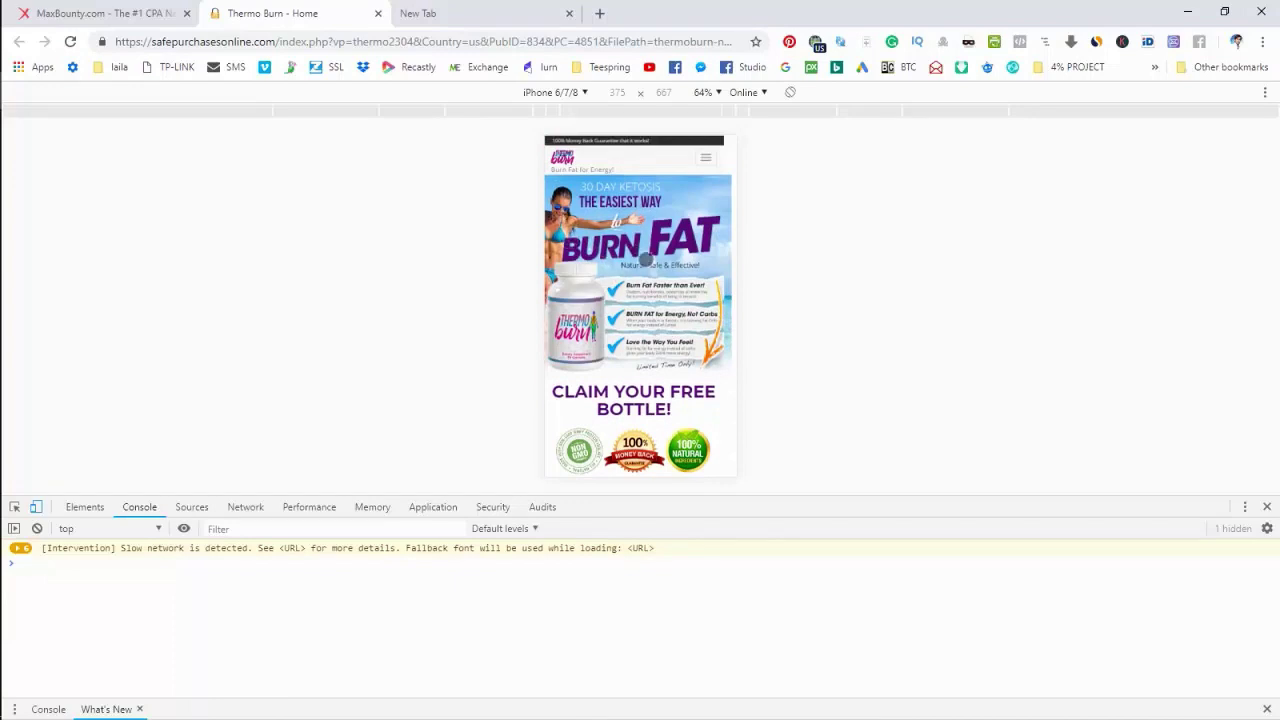
scroll(690, 364, down, 2)
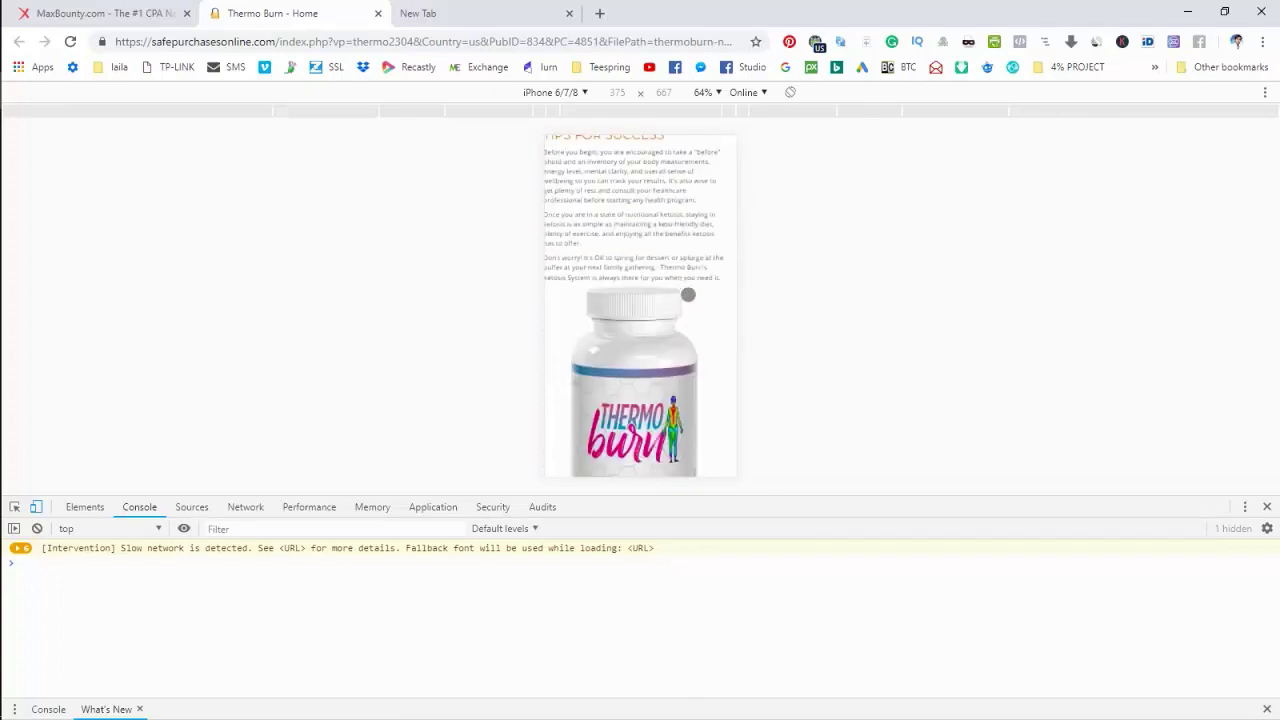
scroll(688, 296, down, 20)
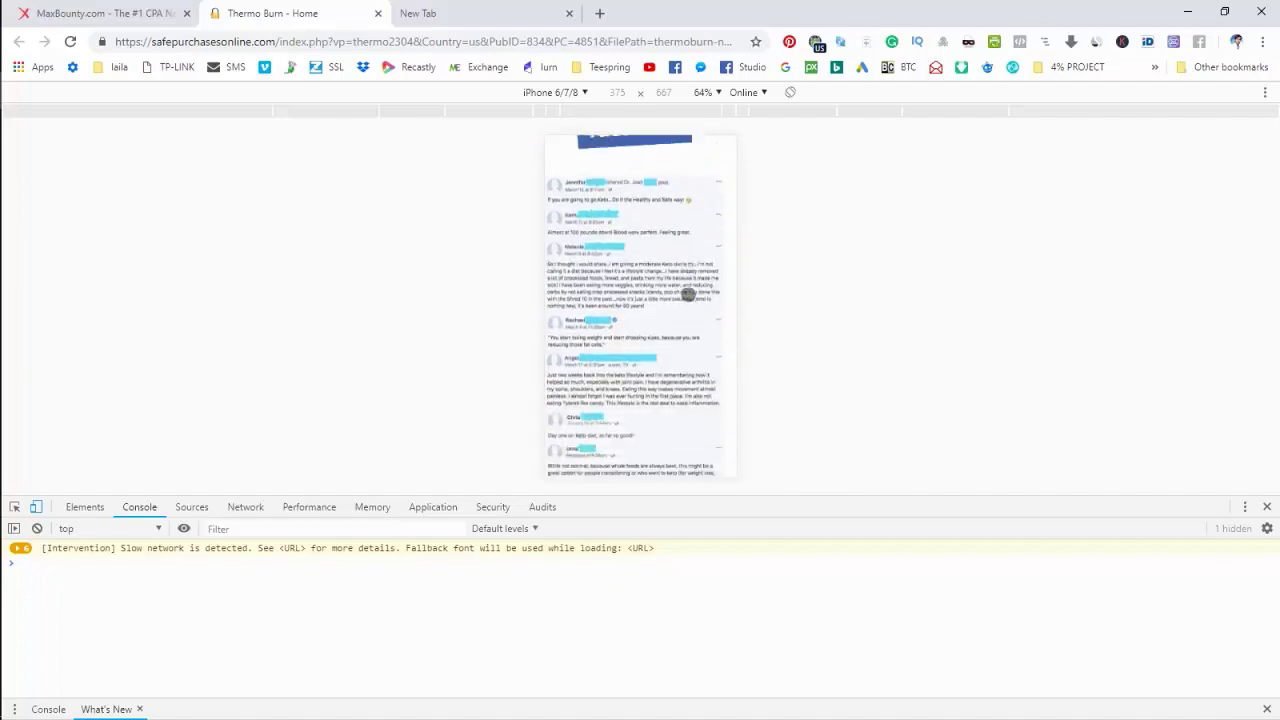
scroll(688, 294, down, 20)
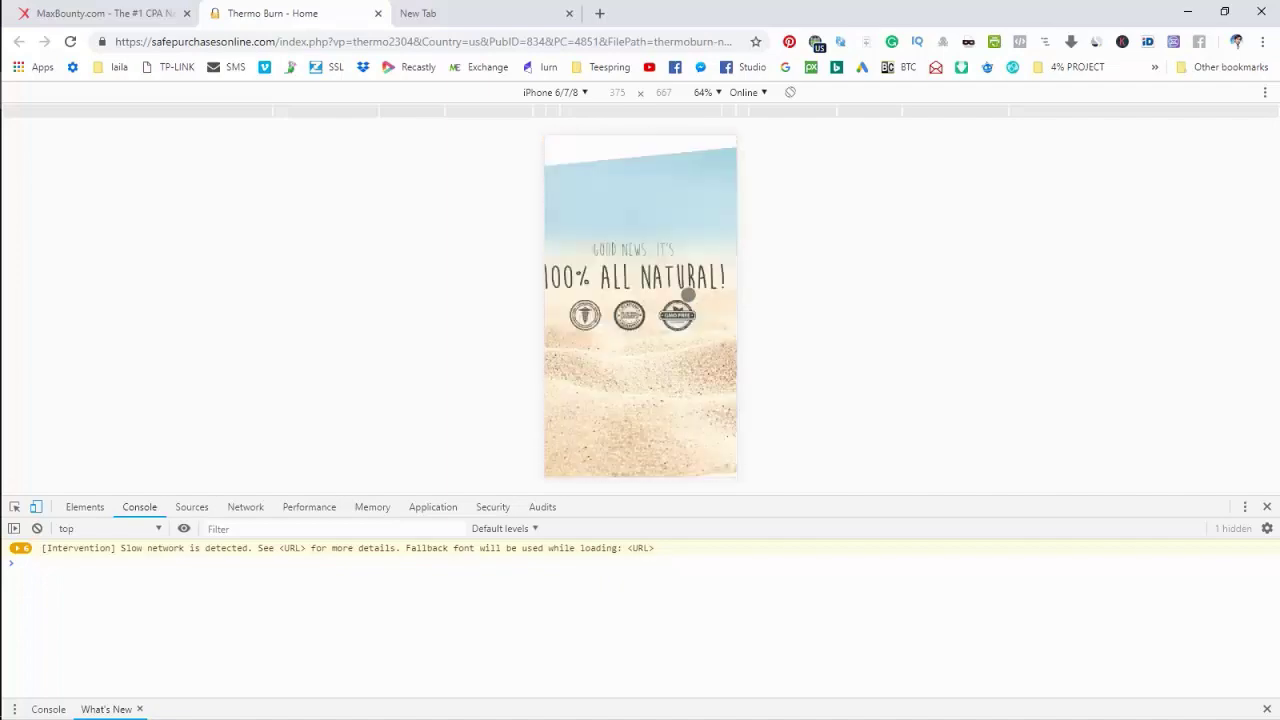
scroll(688, 294, up, 20)
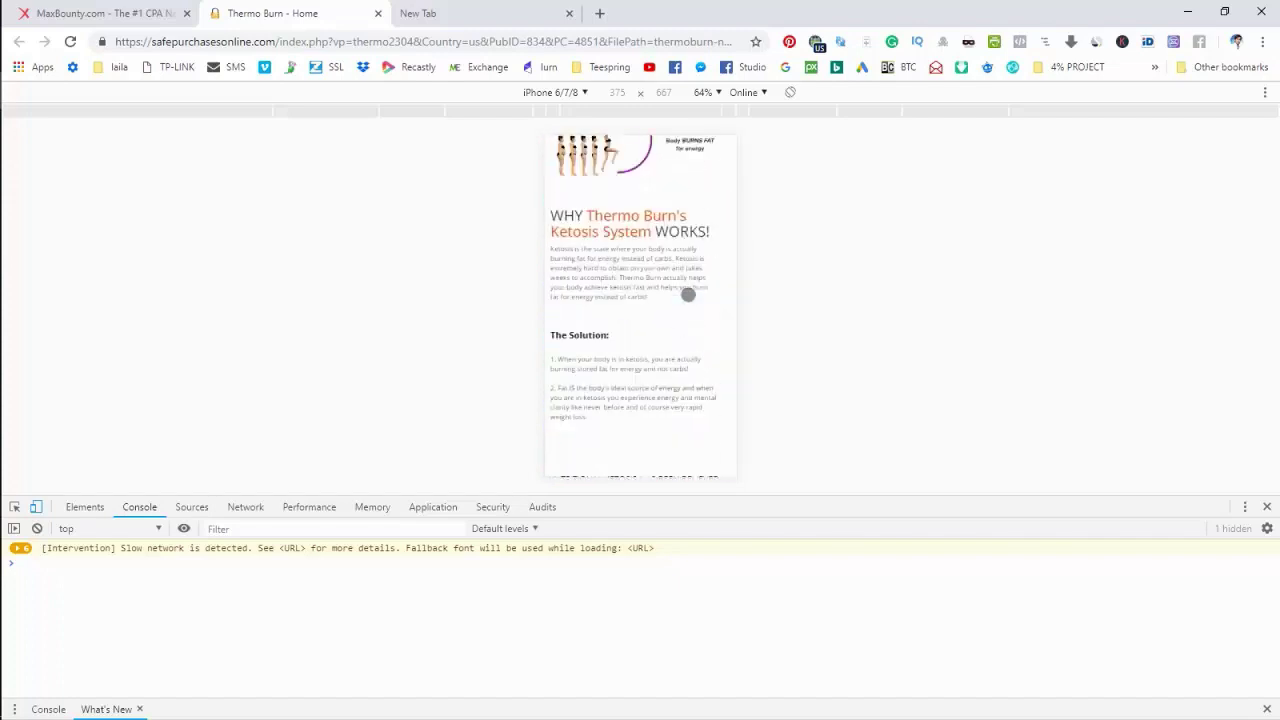
- Close the developer tools and check the landing page in its full desktop layout
click(1268, 512)
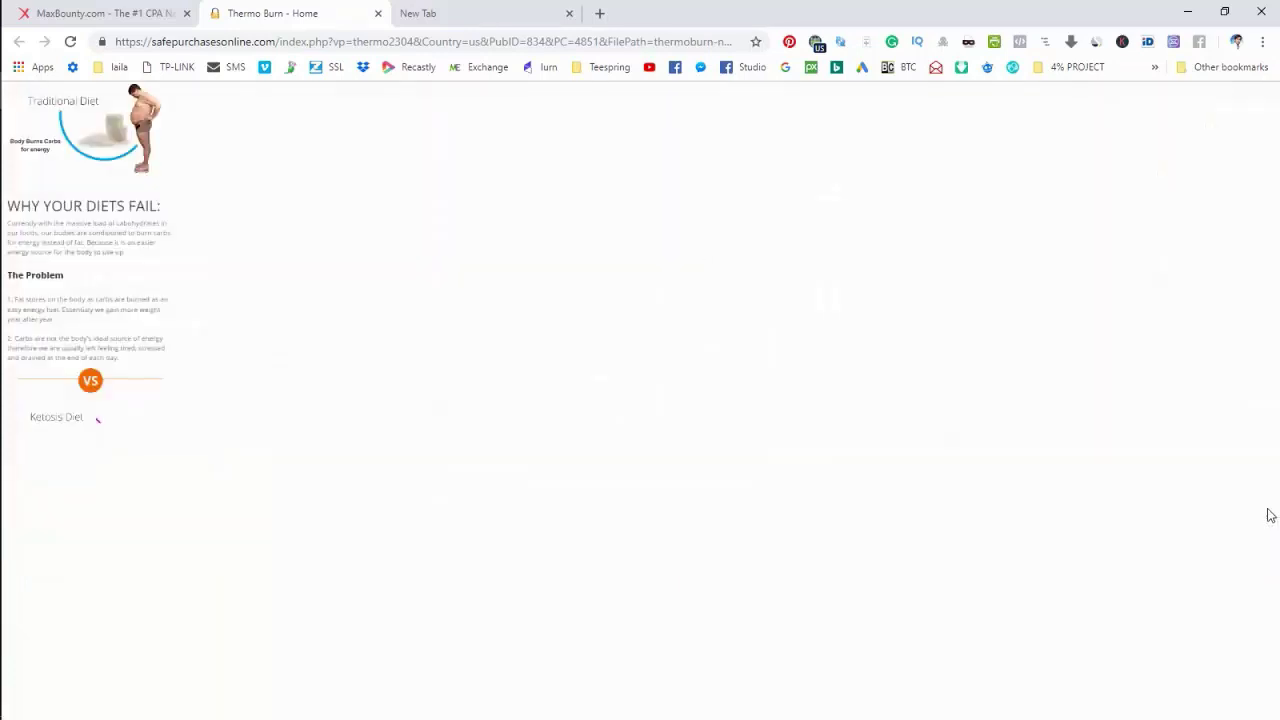
scroll(1129, 471, down, 10)
scroll(1129, 477, up, 10)
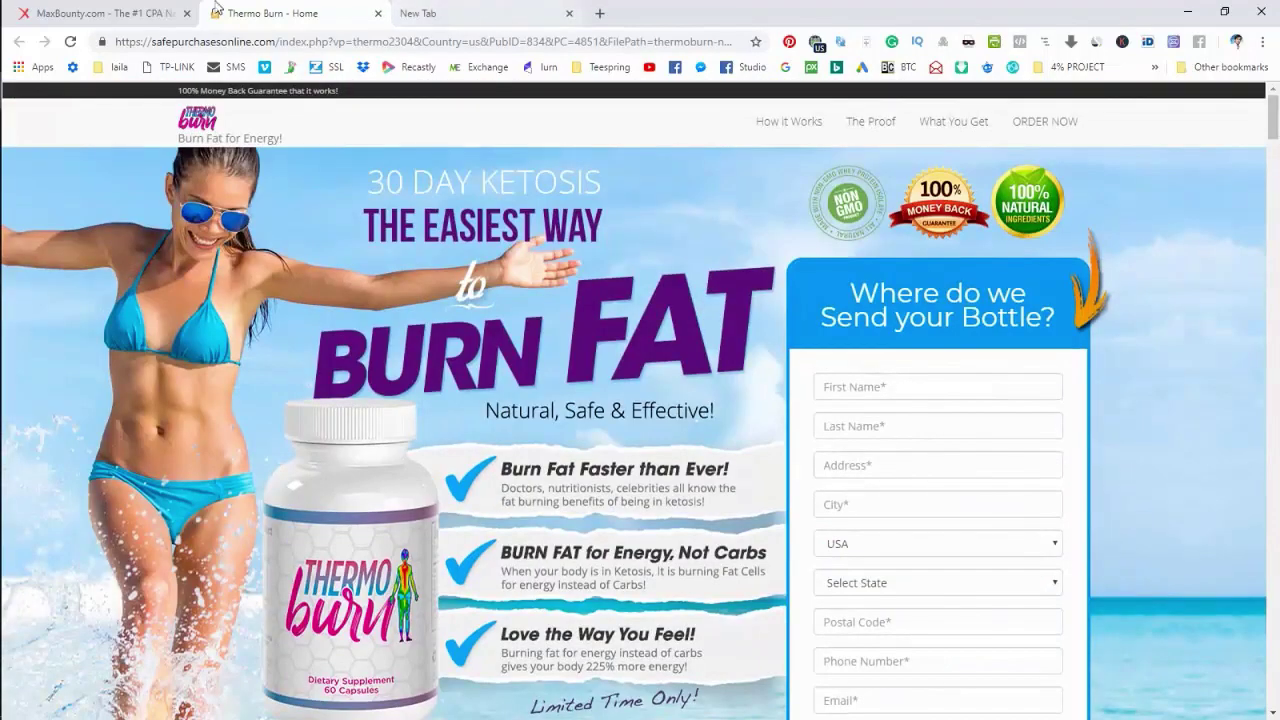
- Return to the MaxBounty campaign page and review its Similar Campaigns list, sub ID options and tracking link
click(100, 13)
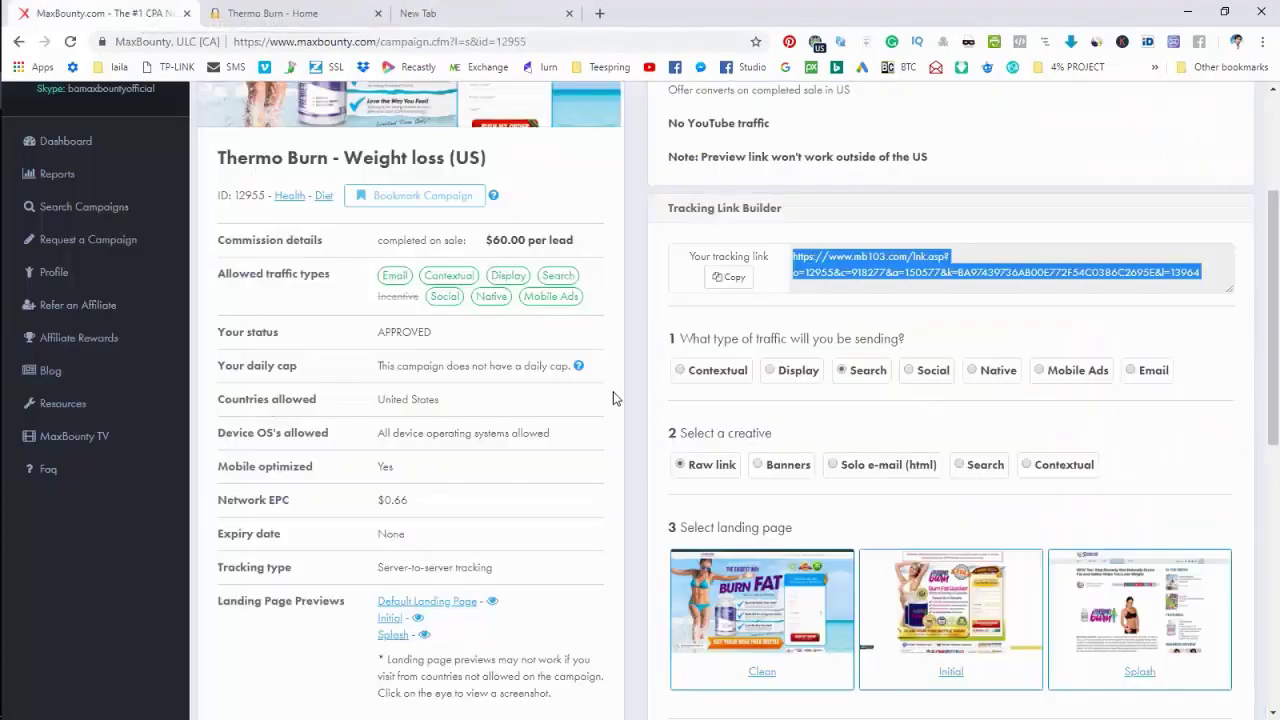
scroll(613, 392, down, 4)
click(605, 317)
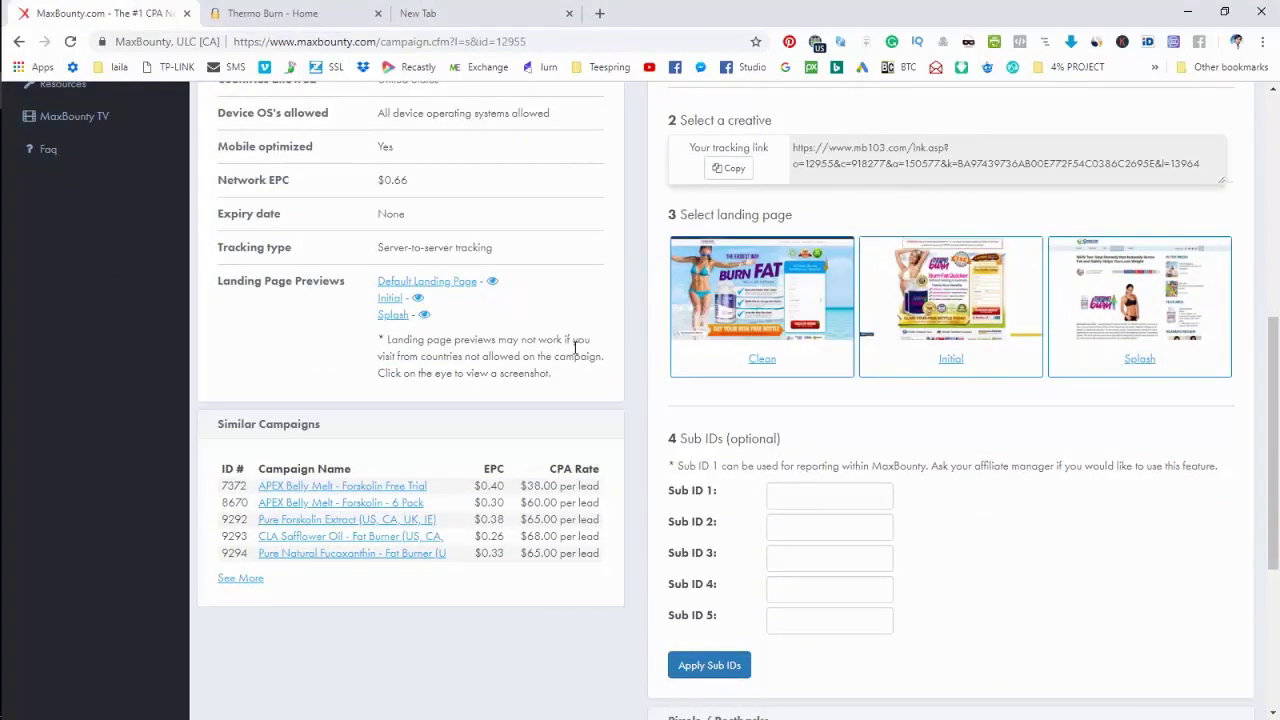
scroll(268, 367, down, 1)
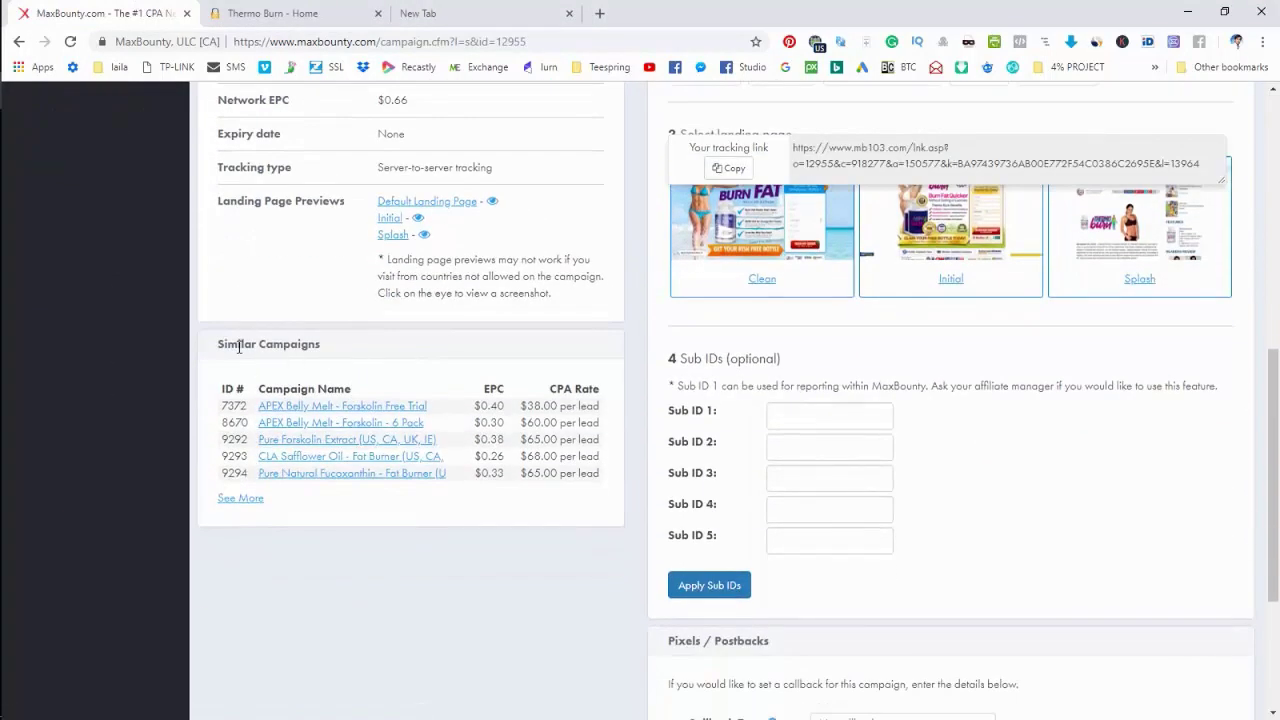
drag(238, 346, 323, 349)
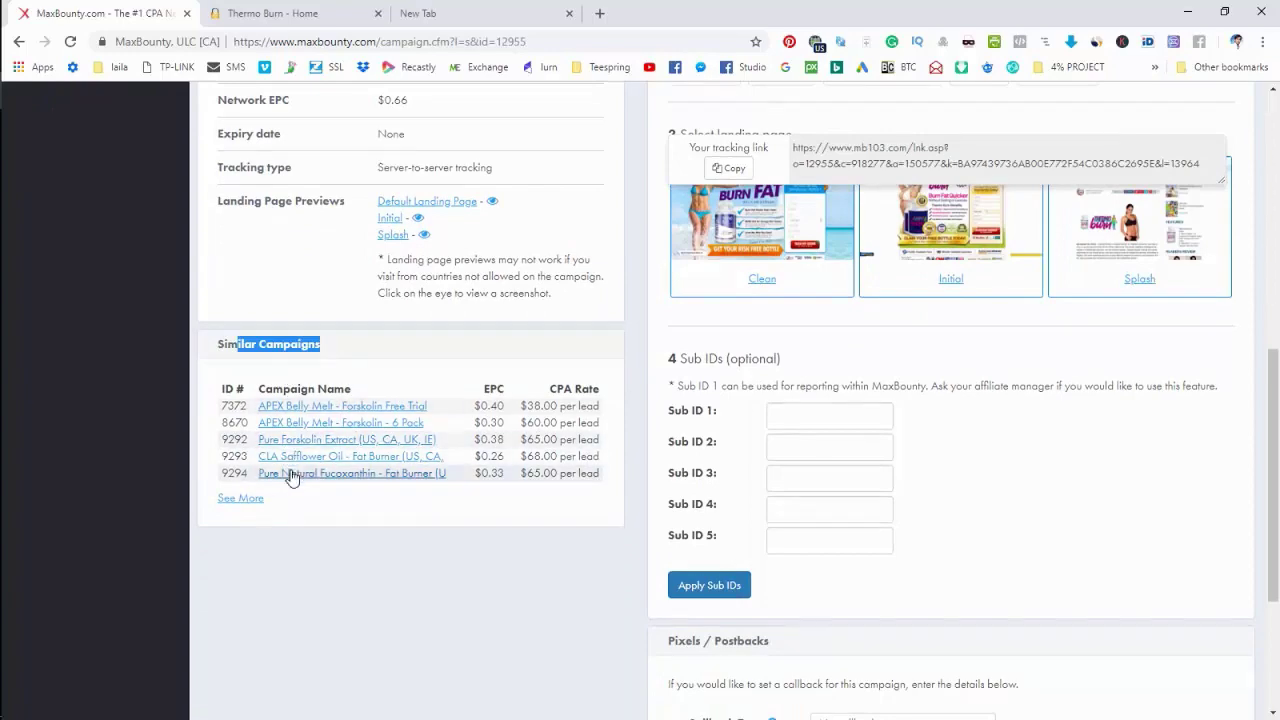
scroll(327, 468, up, 1)
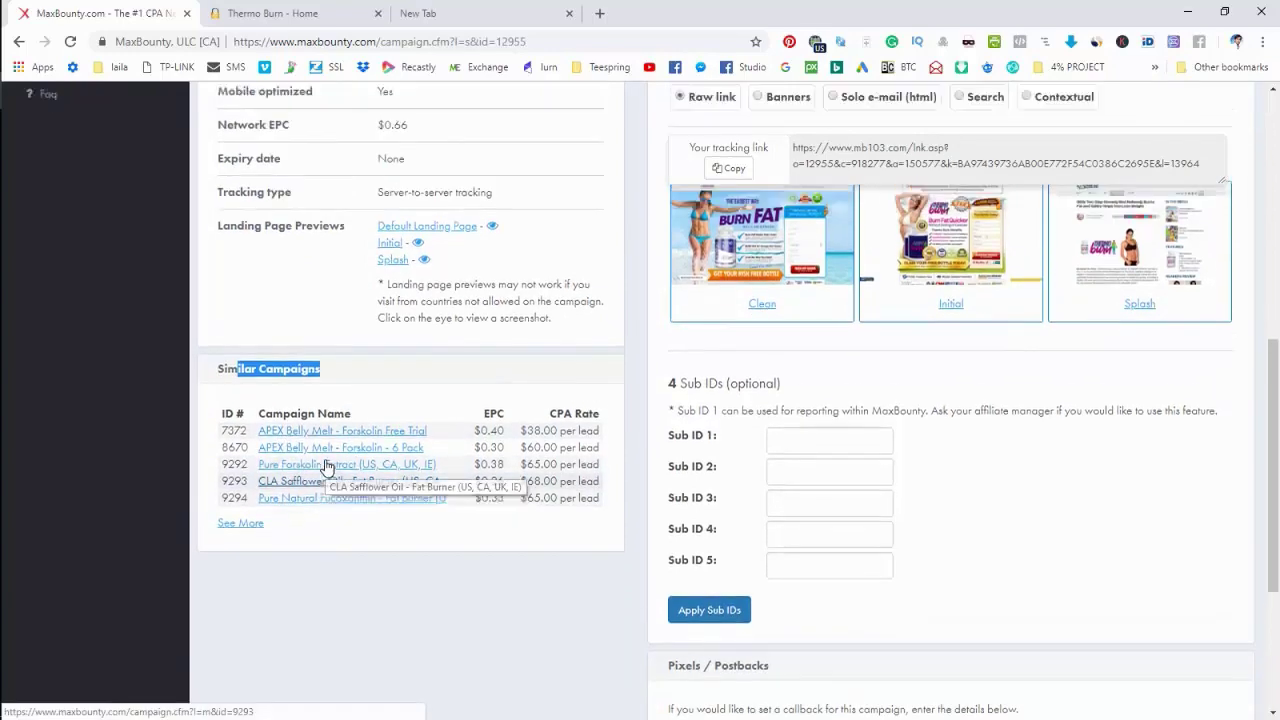
scroll(325, 468, up, 6)
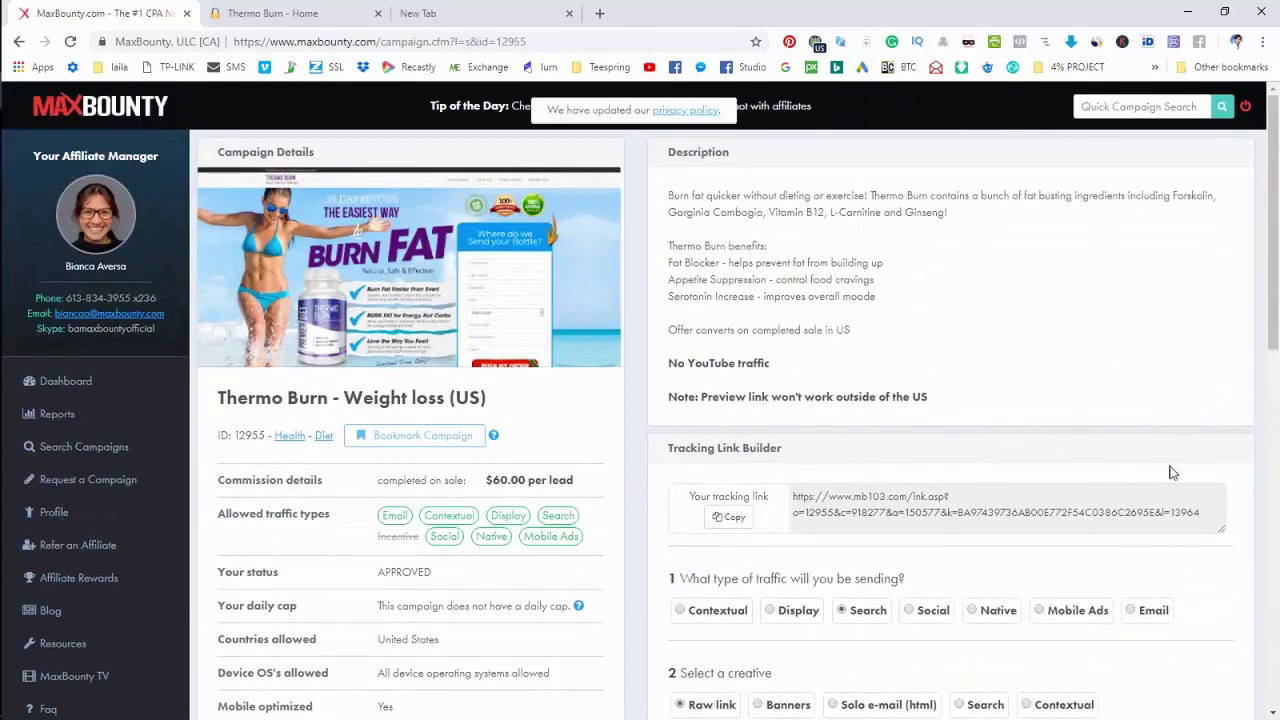
scroll(985, 436, down, 1)
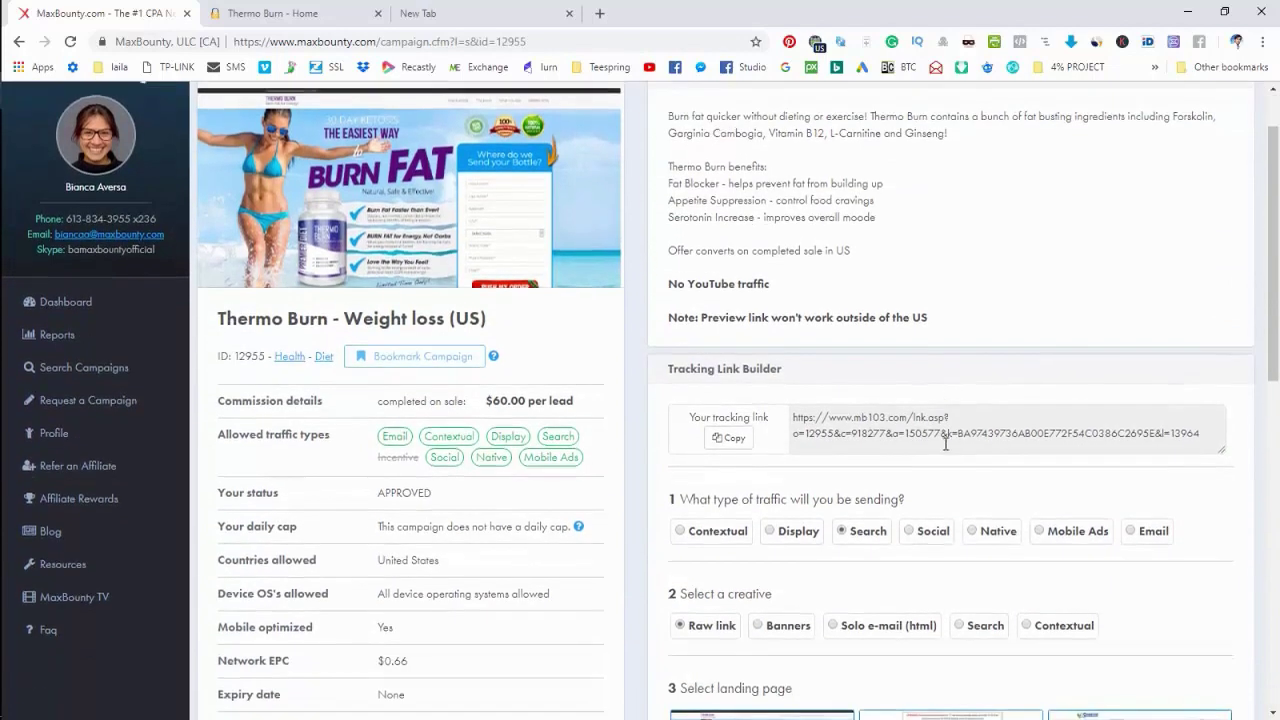
scroll(945, 440, up, 1)
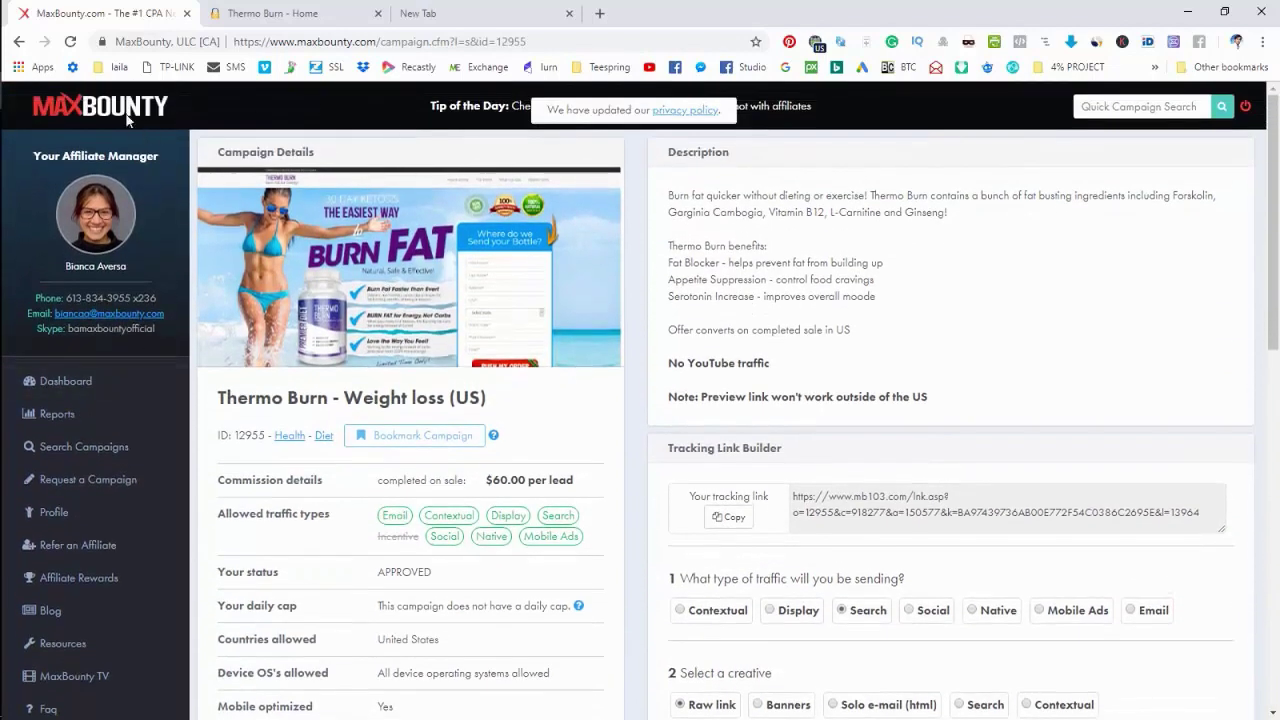
- Reload the Thermo Burn campaign page and turn off the Browsec VPN
click(70, 42)
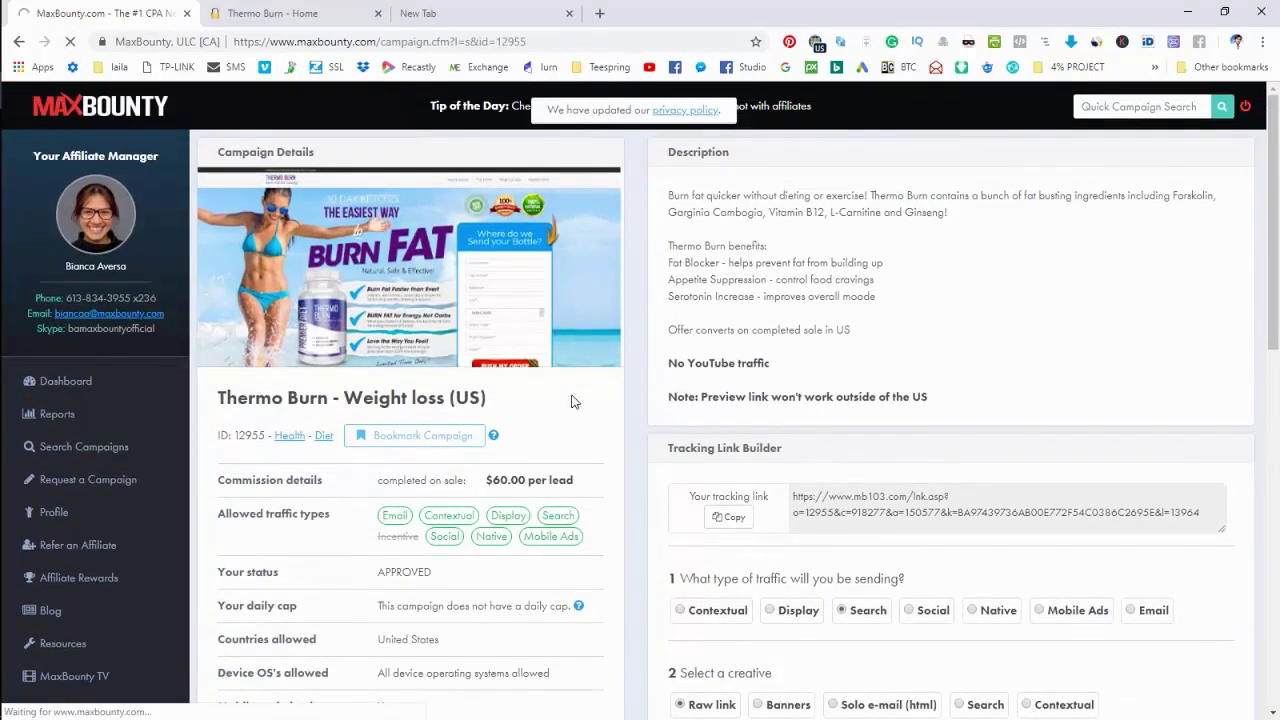
click(817, 42)
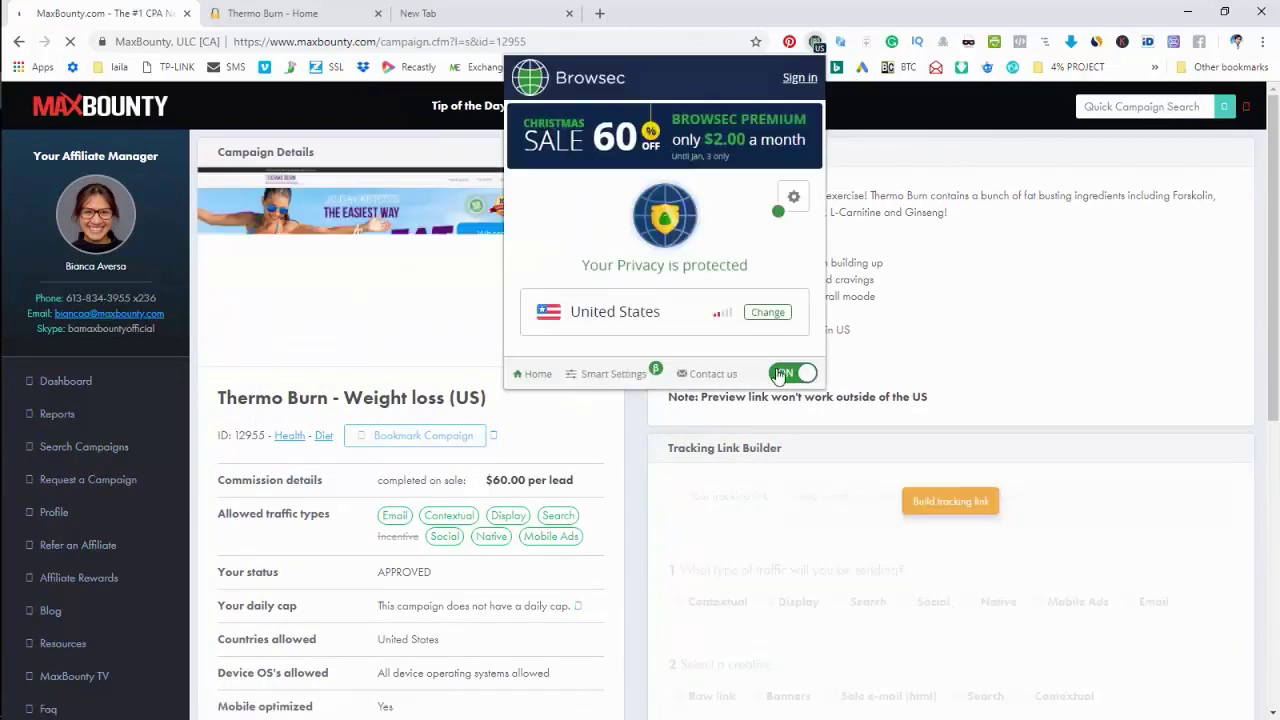
click(963, 374)
- Read the campaign description, highlighting the product introduction and the Thermo Burn benefits
scroll(690, 440, down, 2)
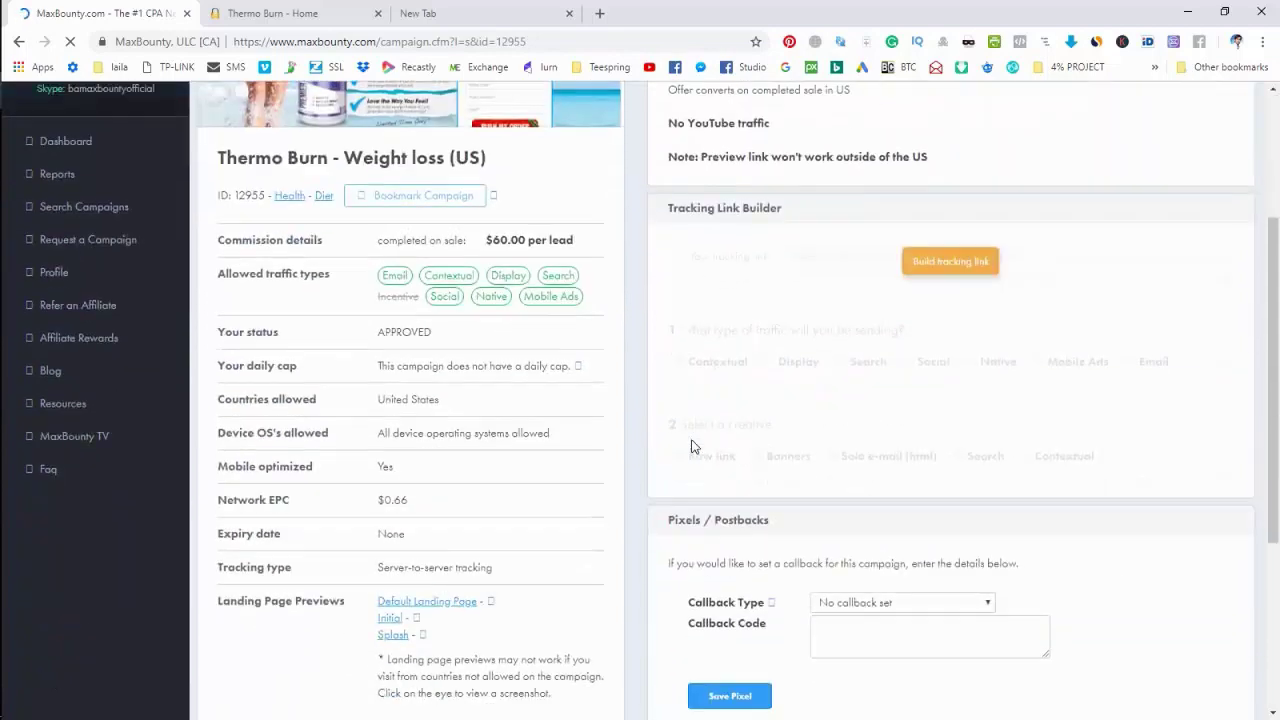
scroll(600, 405, down, 2)
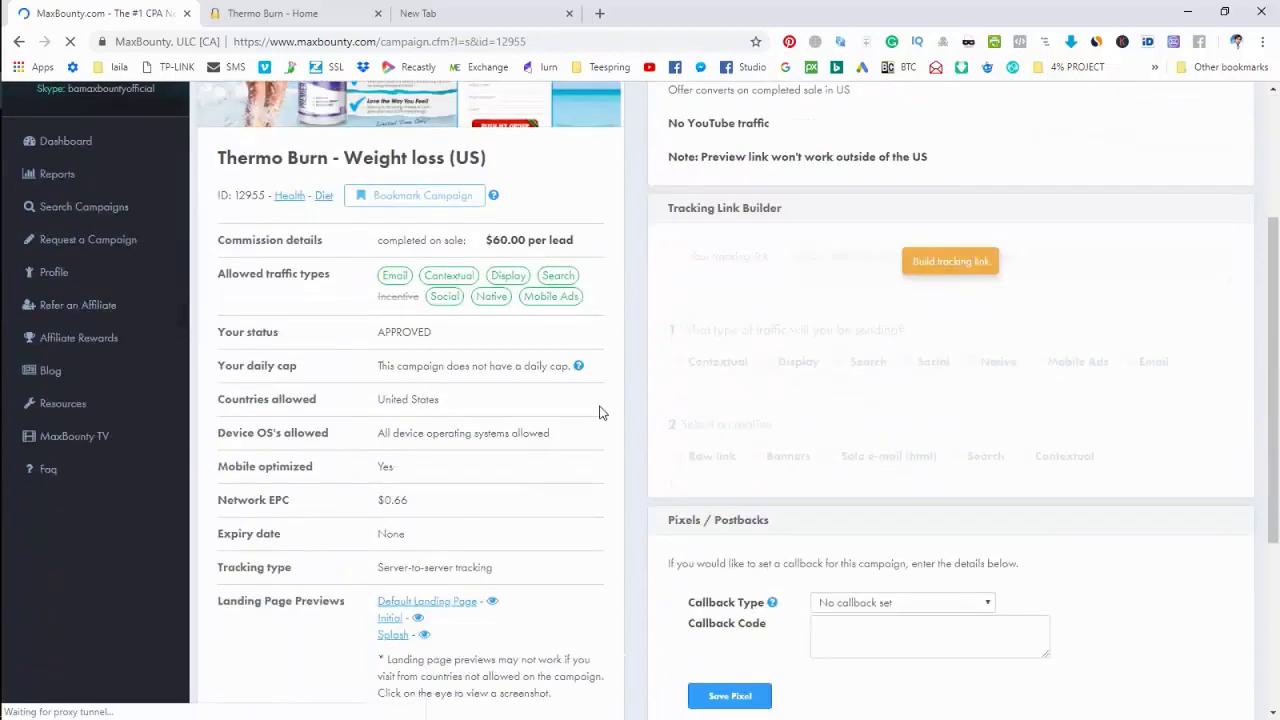
scroll(660, 360, down, 5)
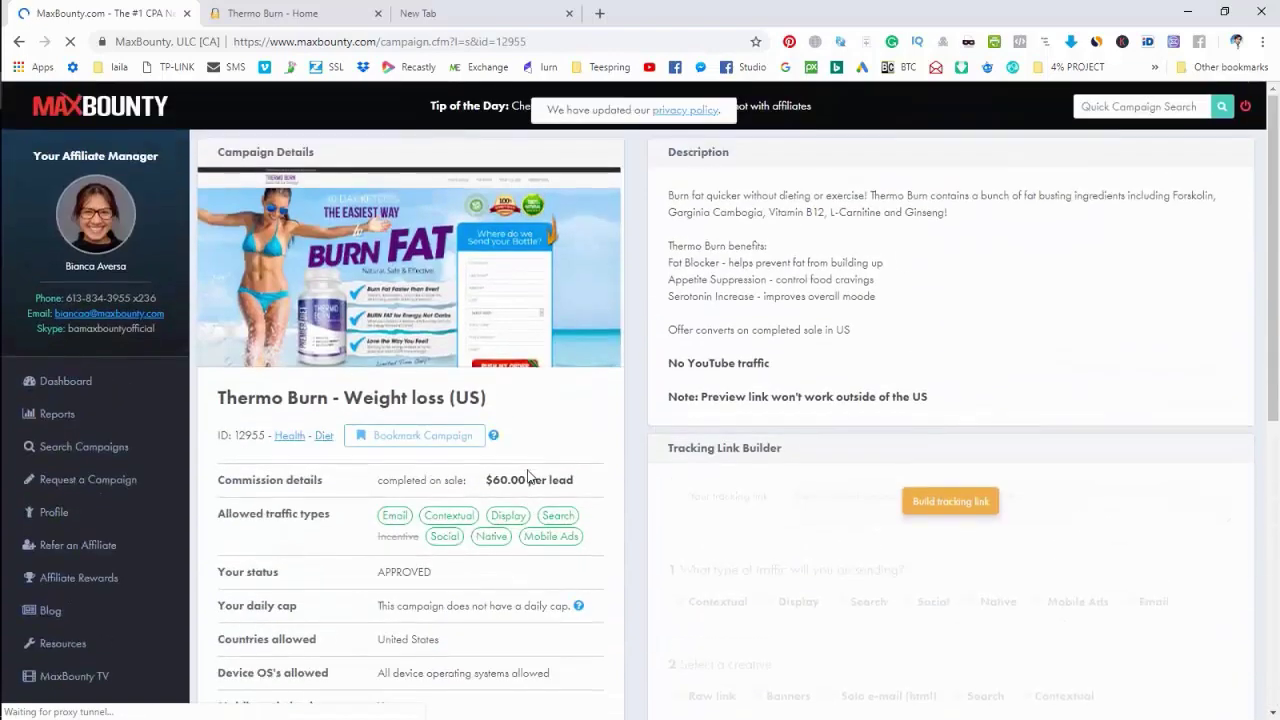
double_click(682, 154)
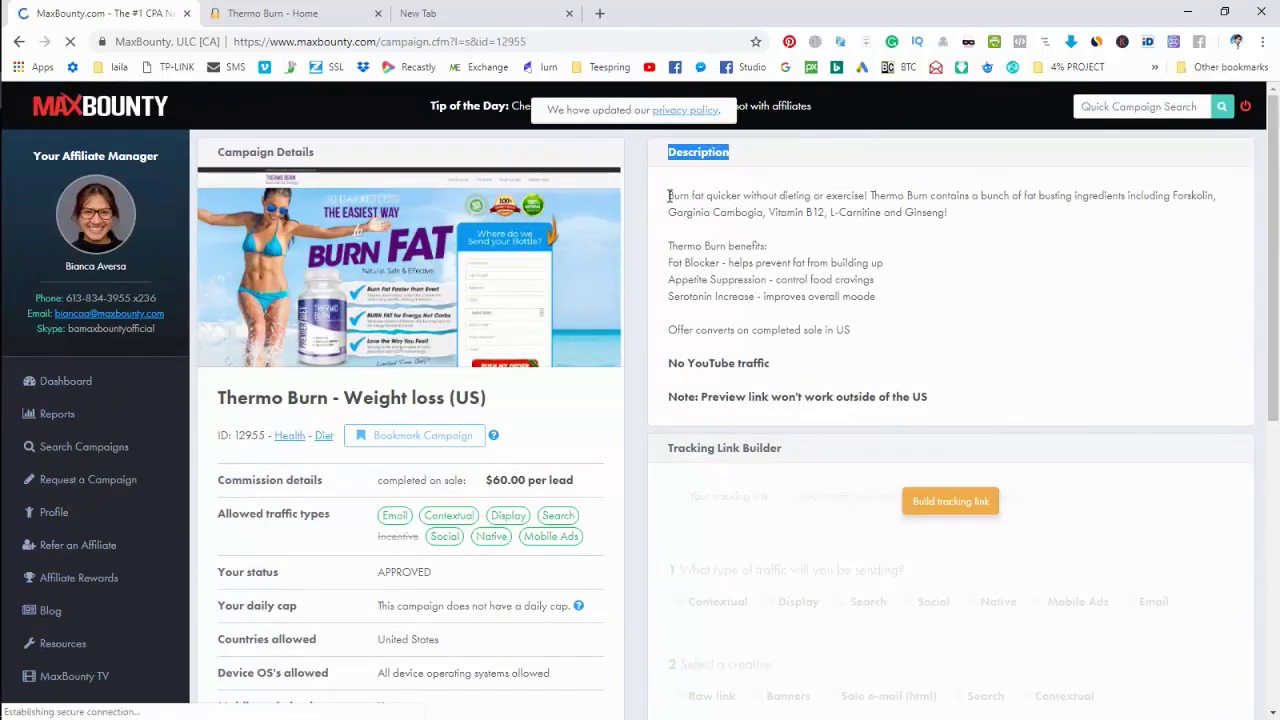
drag(669, 195, 757, 231)
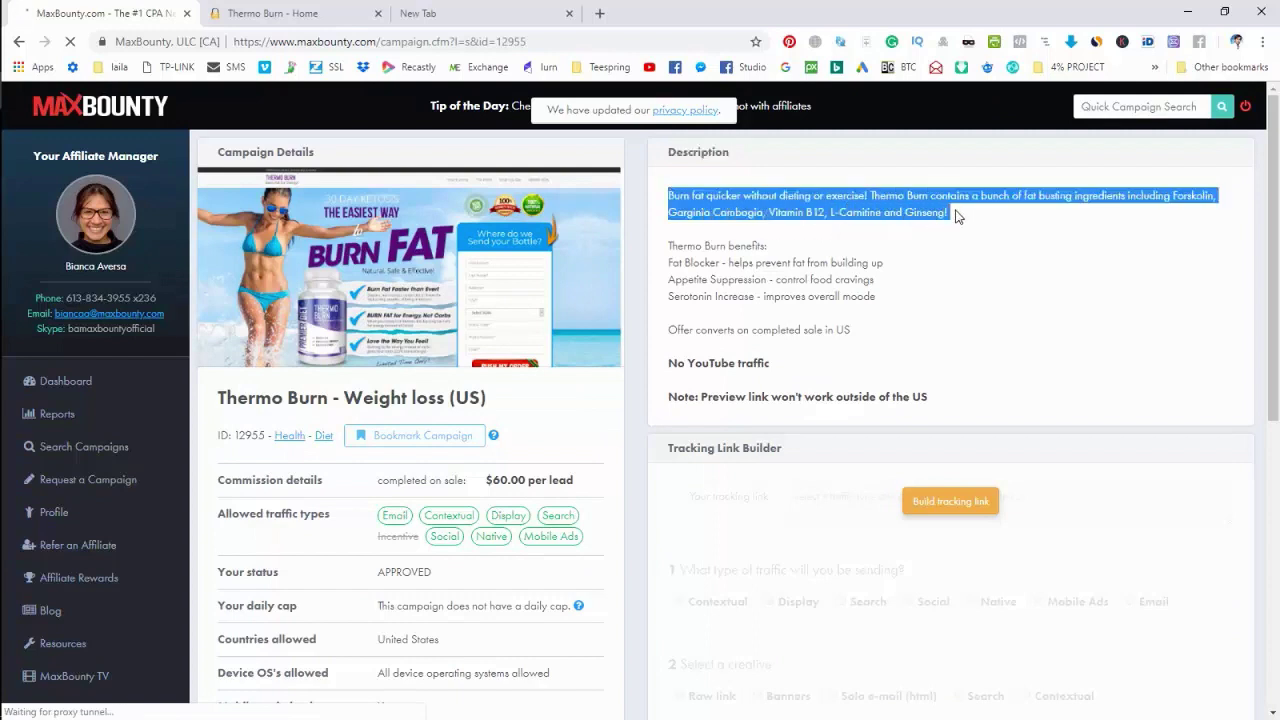
click(950, 216)
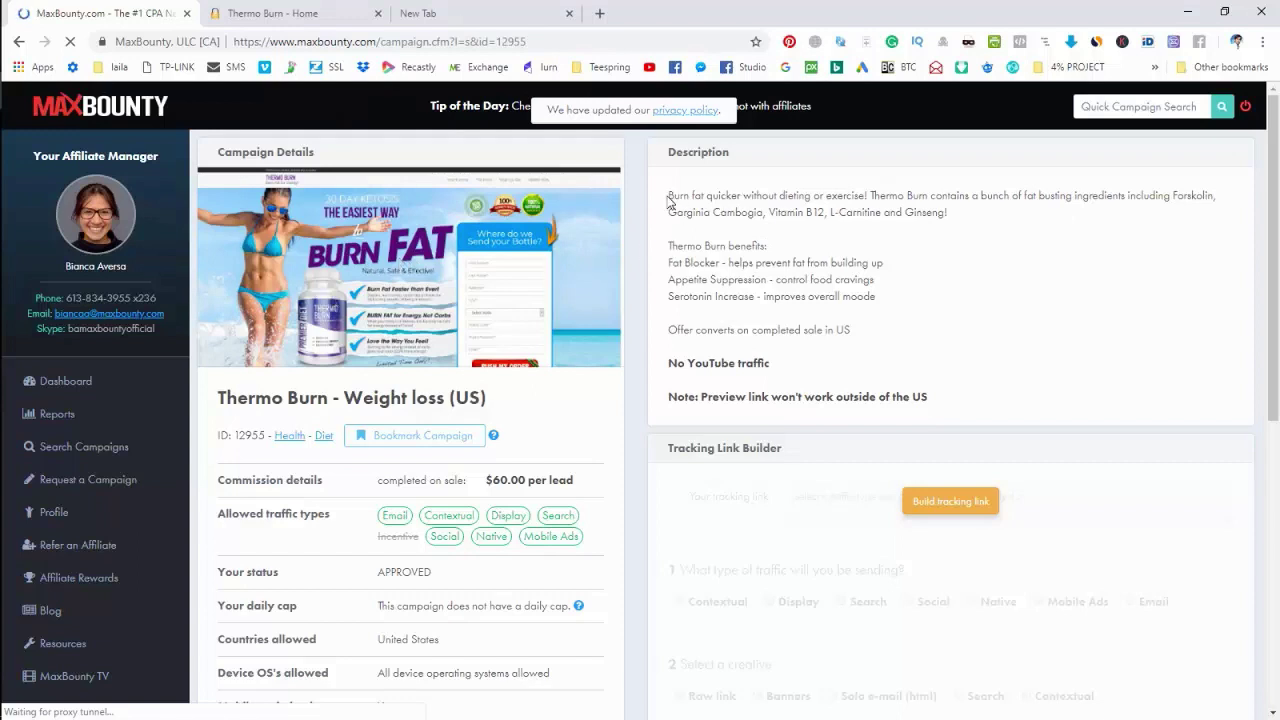
mouse_move(669, 196)
mouse_down()
mouse_move(684, 214)
mouse_move(950, 226)
mouse_up()
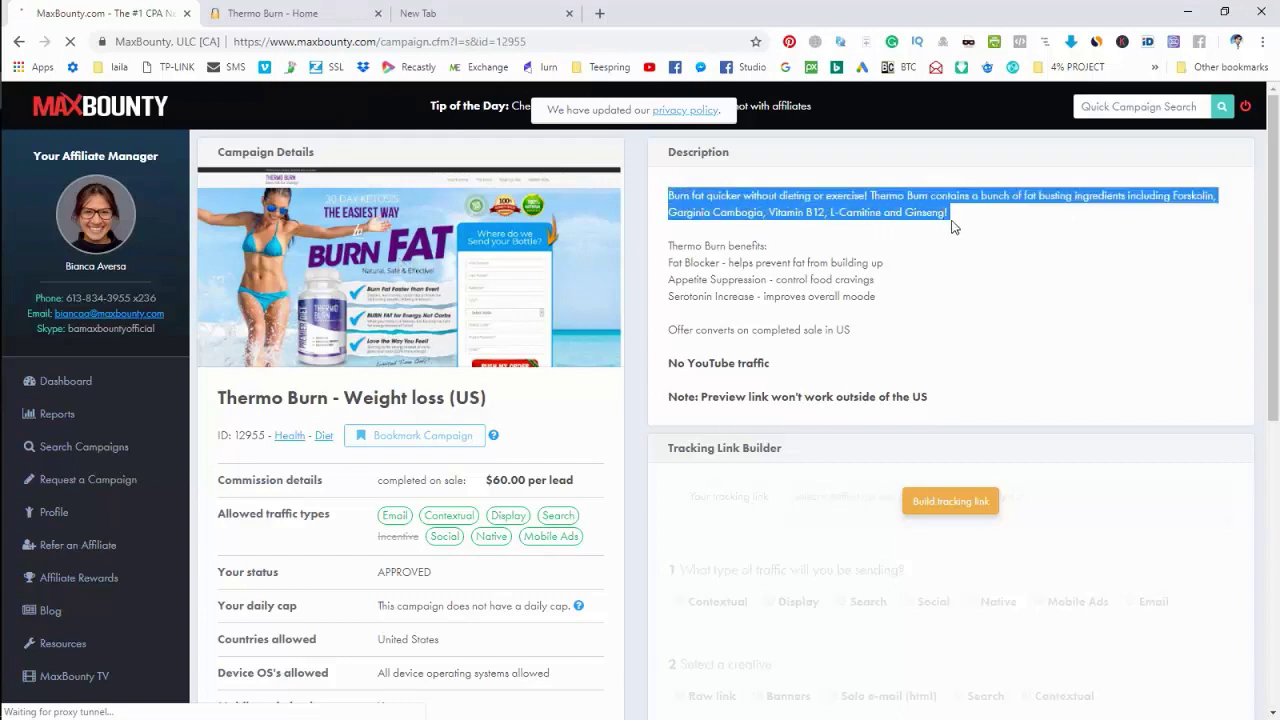
click(874, 281)
drag(669, 245, 769, 247)
click(743, 268)
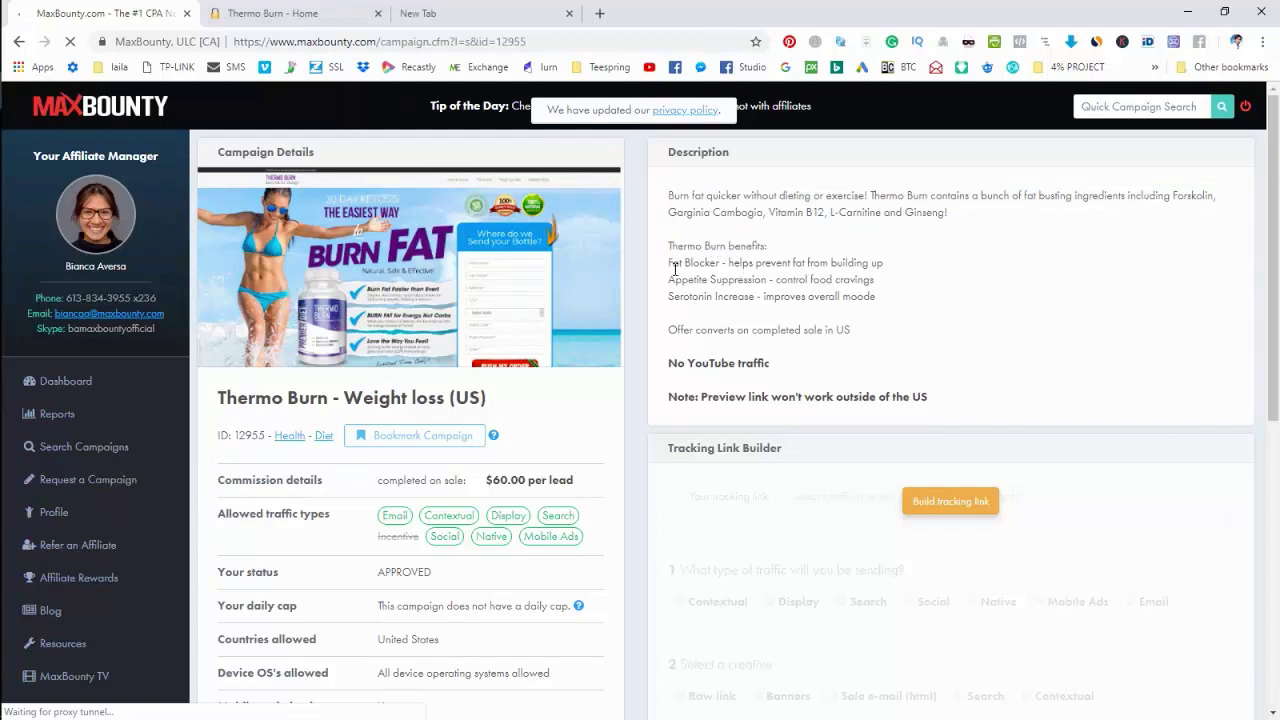
mouse_move(669, 262)
mouse_down()
mouse_move(730, 297)
mouse_move(878, 297)
mouse_move(671, 263)
mouse_up()
- Highlight the description's conversion condition, the YouTube traffic restriction and the note about the preview link
click(666, 331)
drag(671, 333, 853, 338)
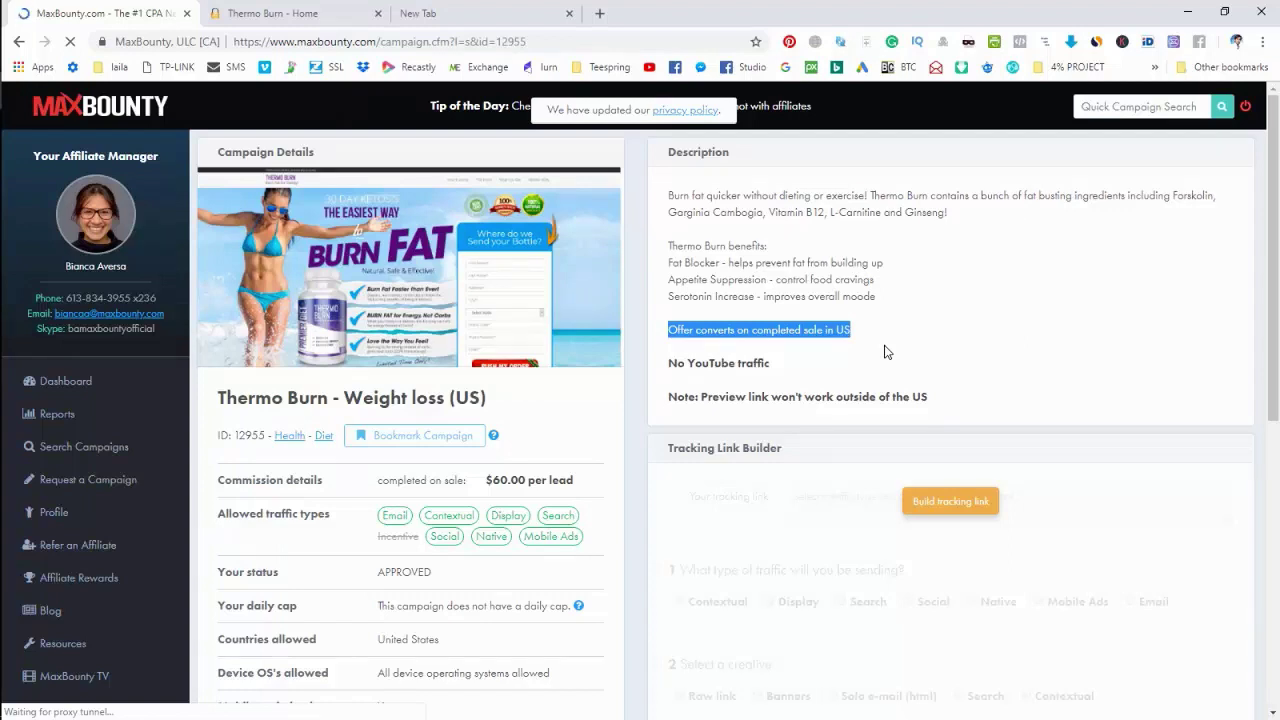
scroll(884, 352, down, 1)
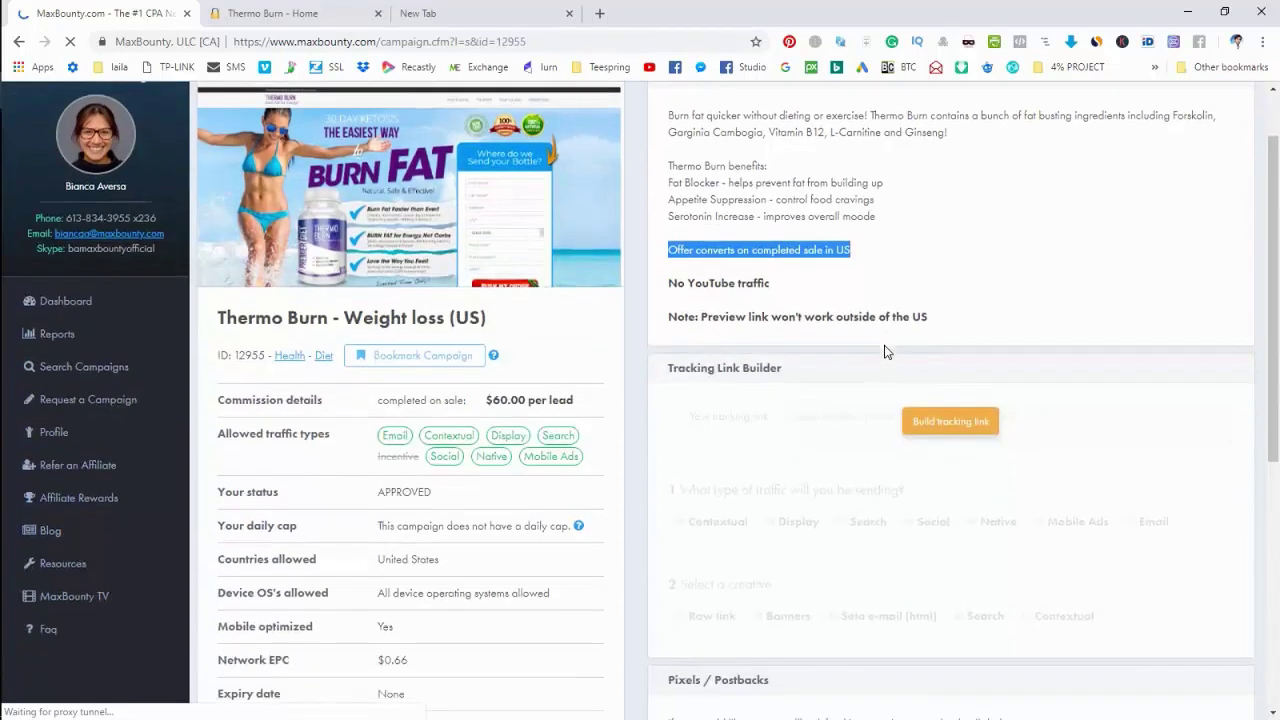
drag(769, 284, 668, 284)
click(670, 283)
click(768, 289)
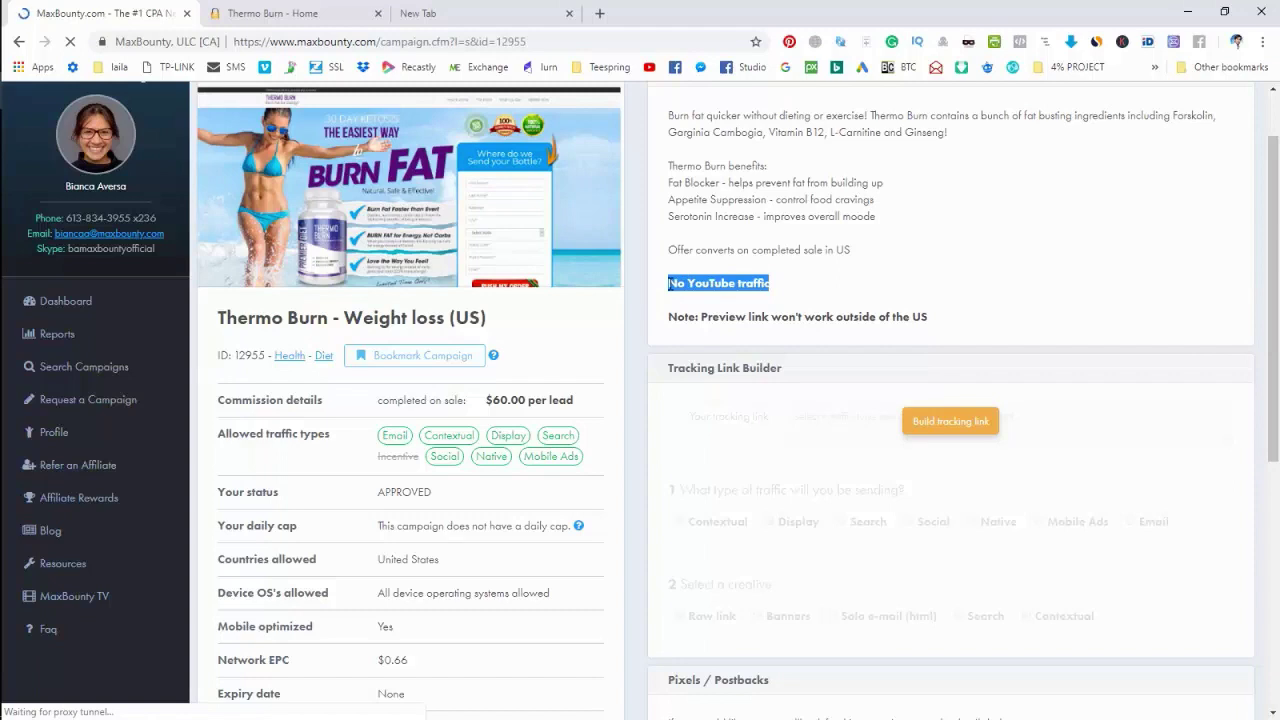
scroll(669, 283, down, 1)
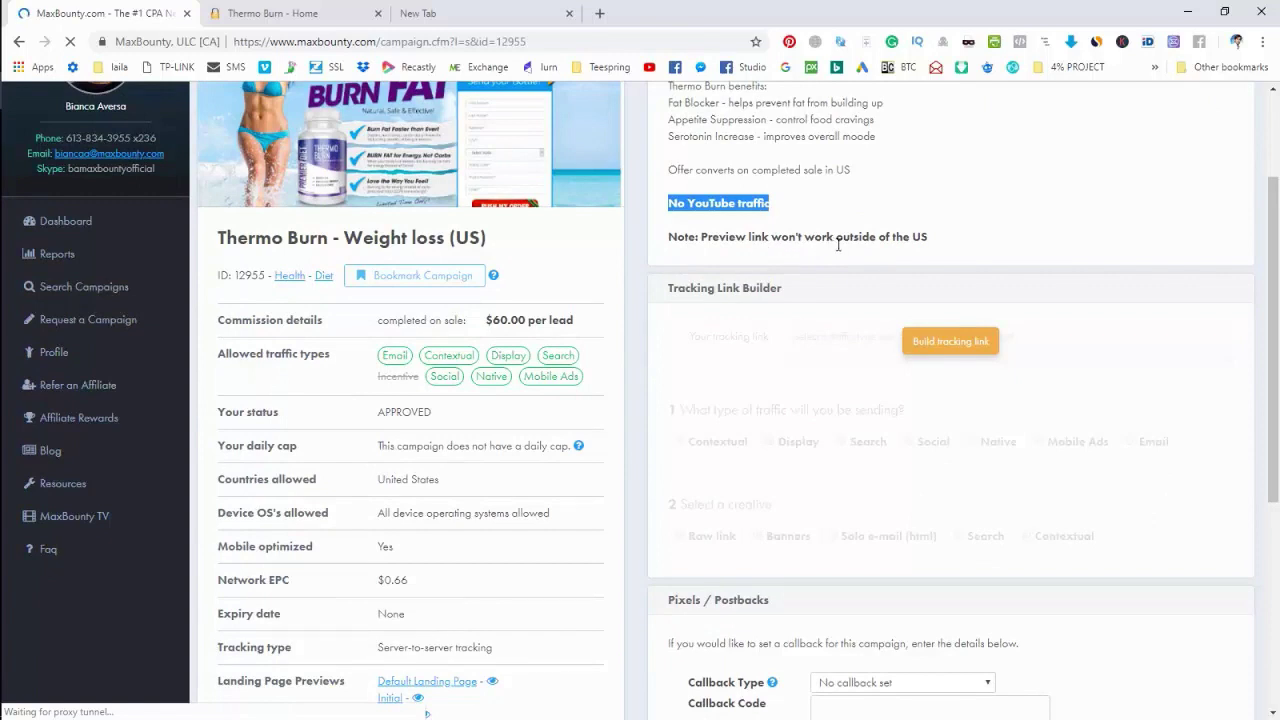
drag(928, 238, 702, 237)
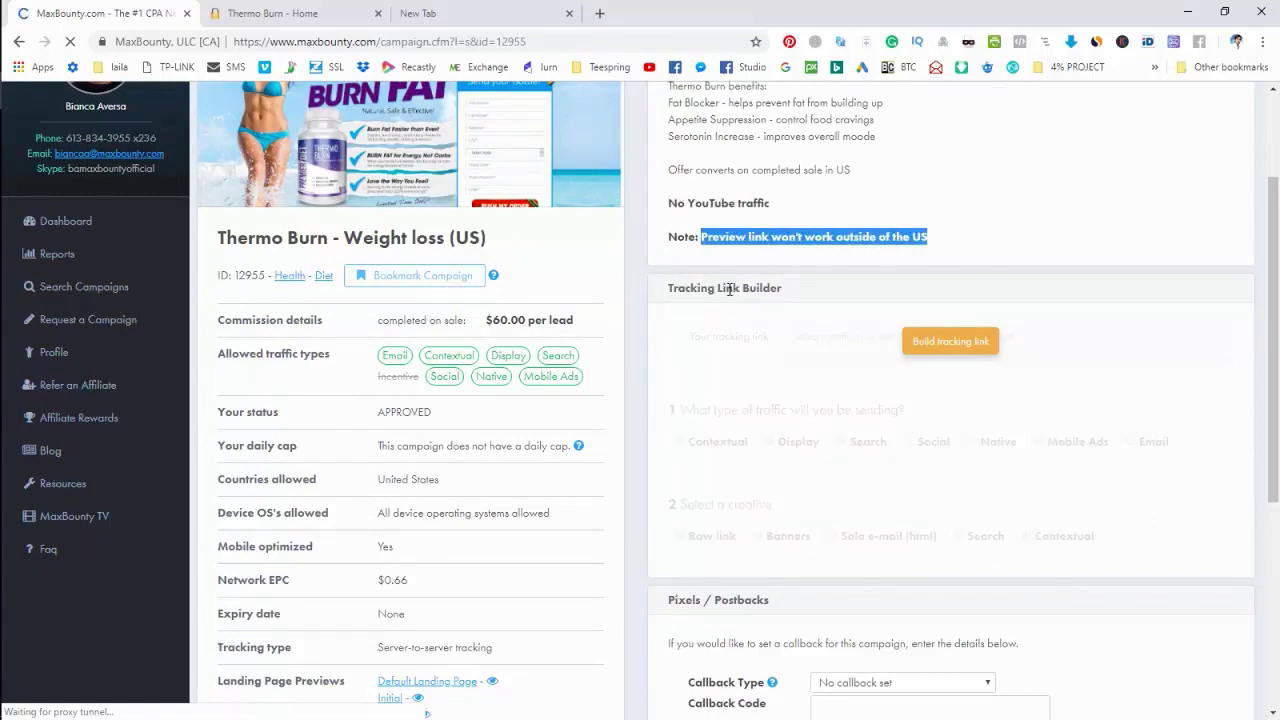
- Review the Thermo Burn campaign details and highlight the whole campaign description from the introduction to the preview link note
scroll(490, 287, down, 3)
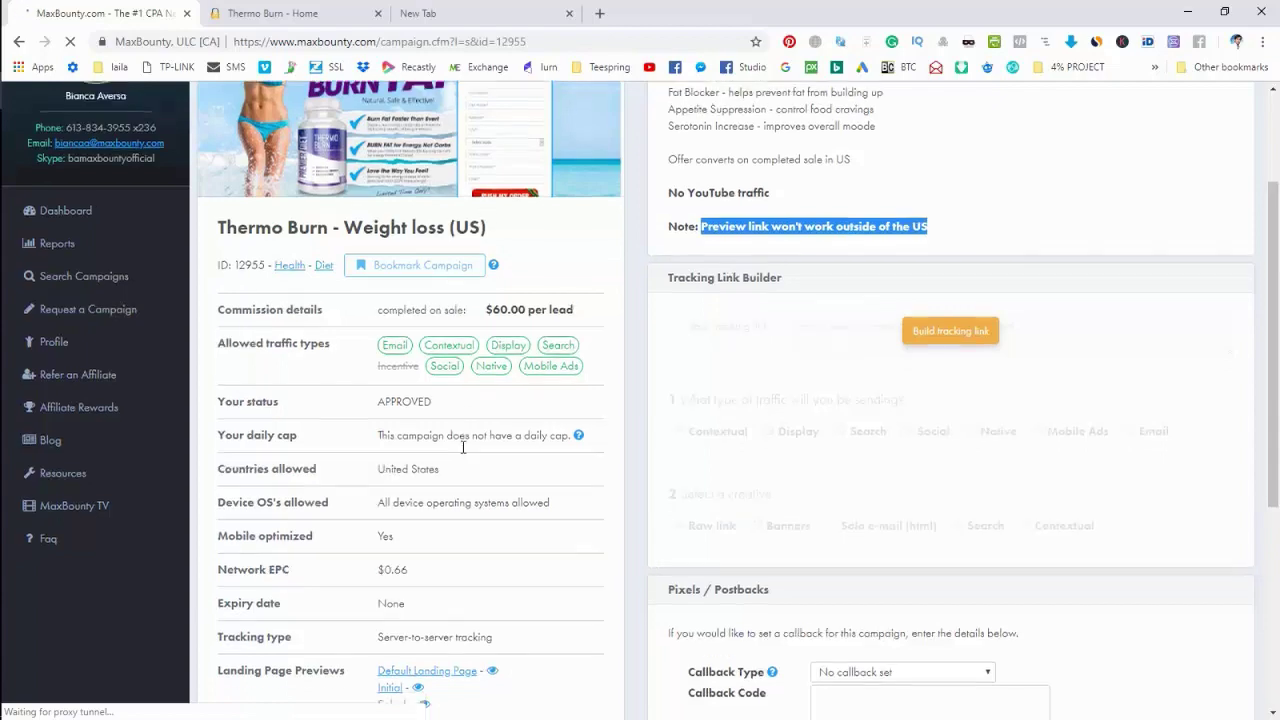
scroll(654, 400, up, 5)
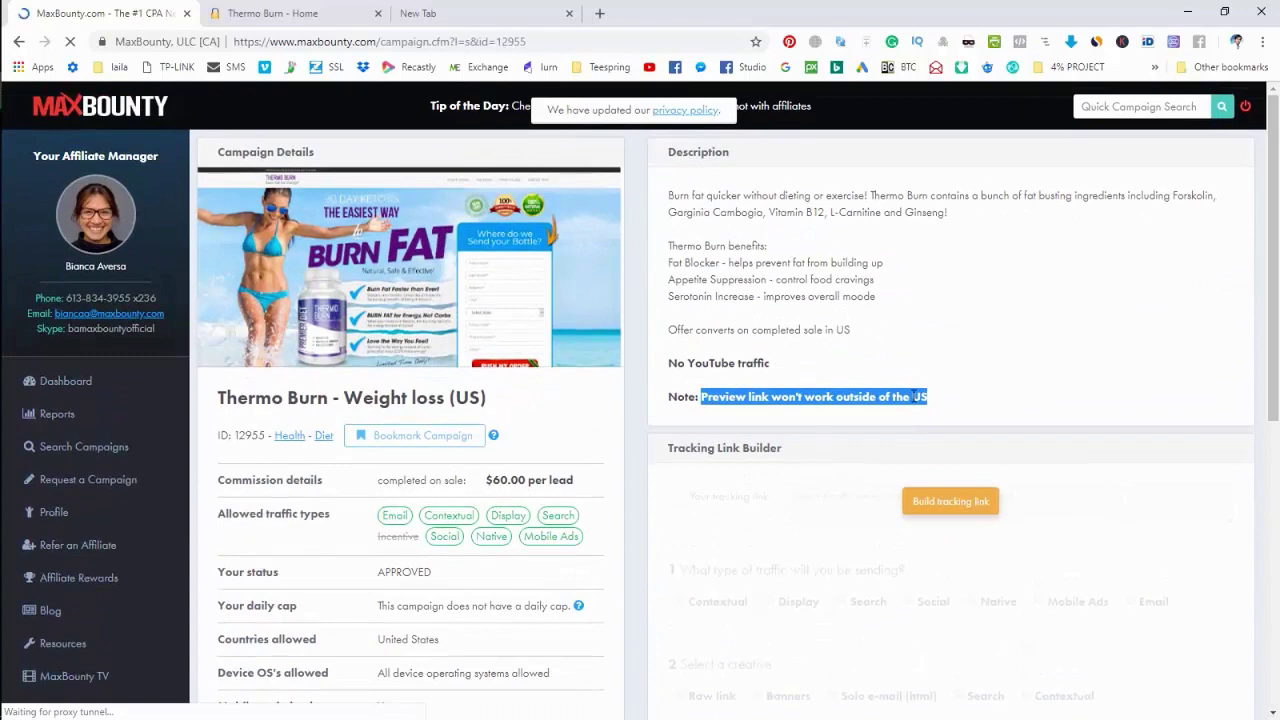
scroll(914, 395, down, 3)
scroll(800, 300, up, 3)
drag(665, 197, 946, 409)
click(867, 217)
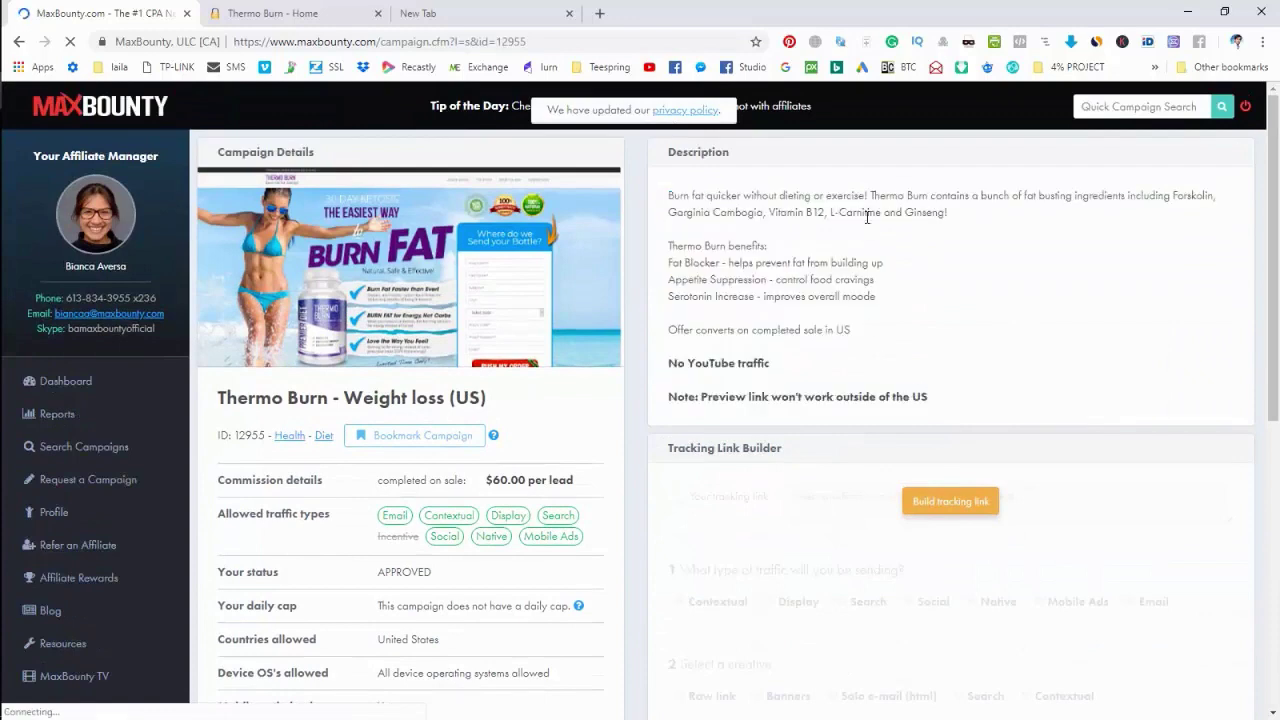
- Build a tracking link in the Tracking Link Builder with Social as the traffic type and Raw link as the creative
scroll(880, 270, down, 2)
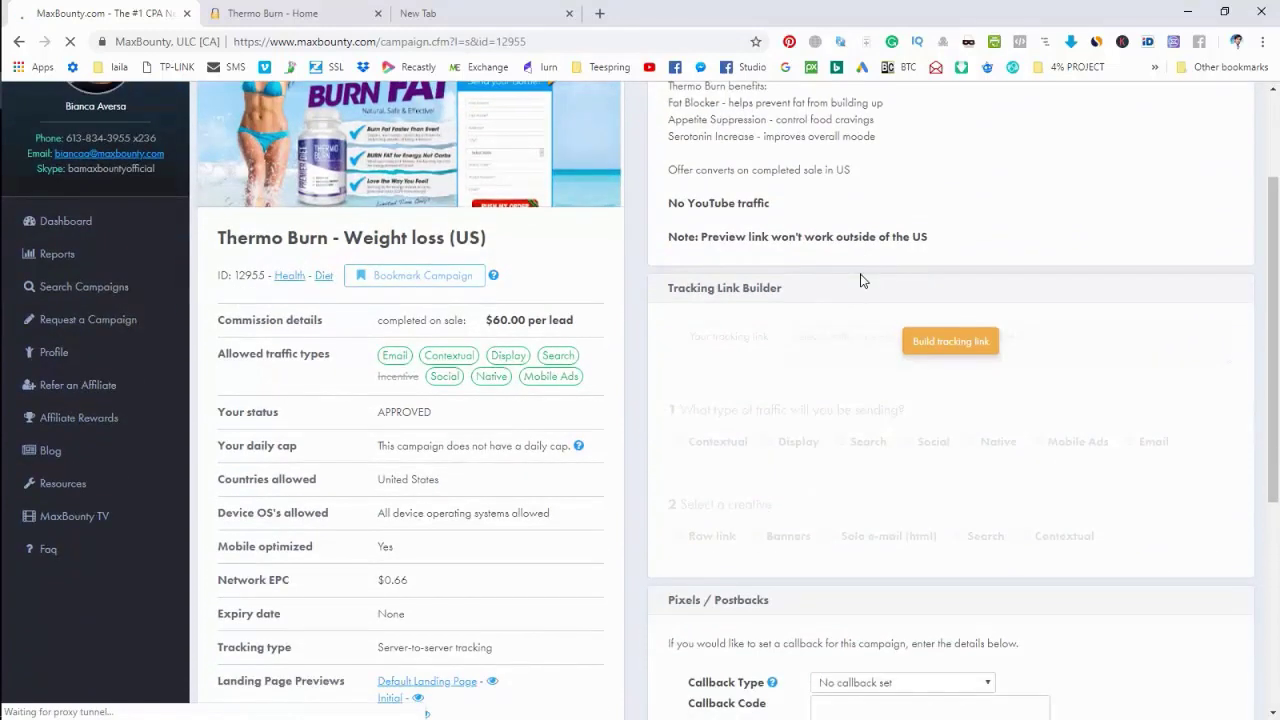
scroll(800, 240, down, 1)
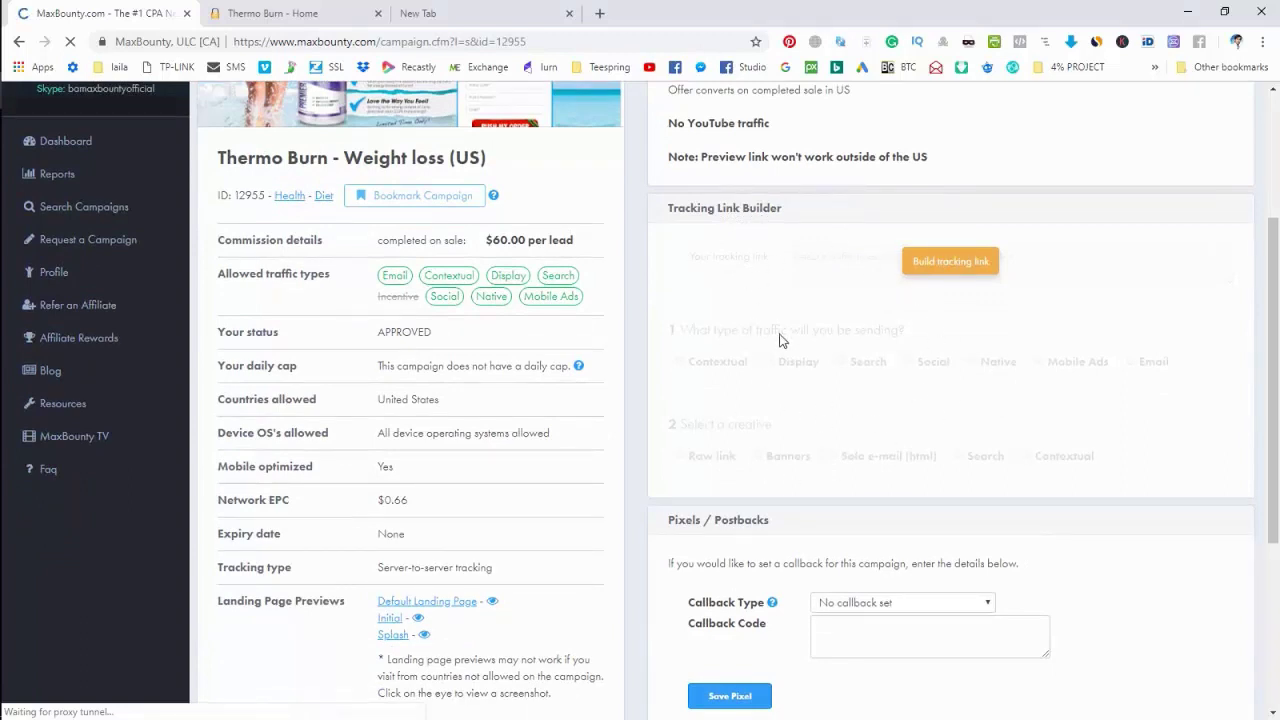
scroll(710, 292, down, 1)
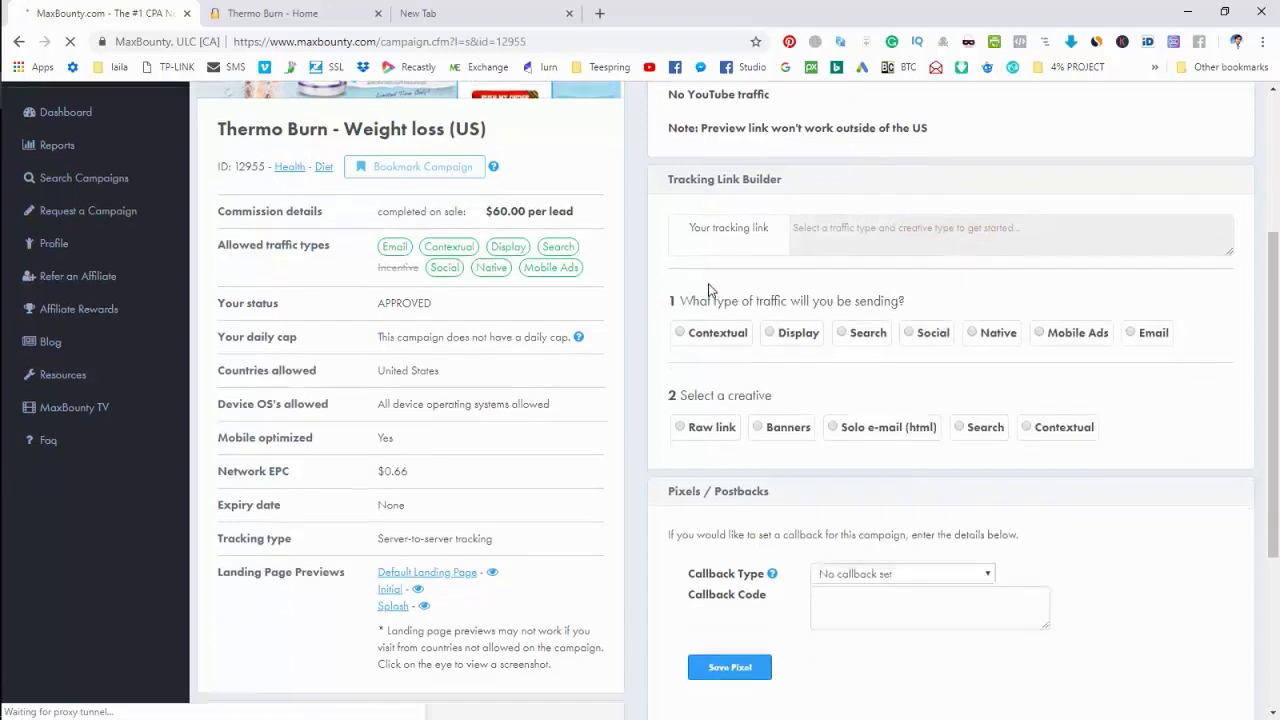
scroll(710, 292, down, 1)
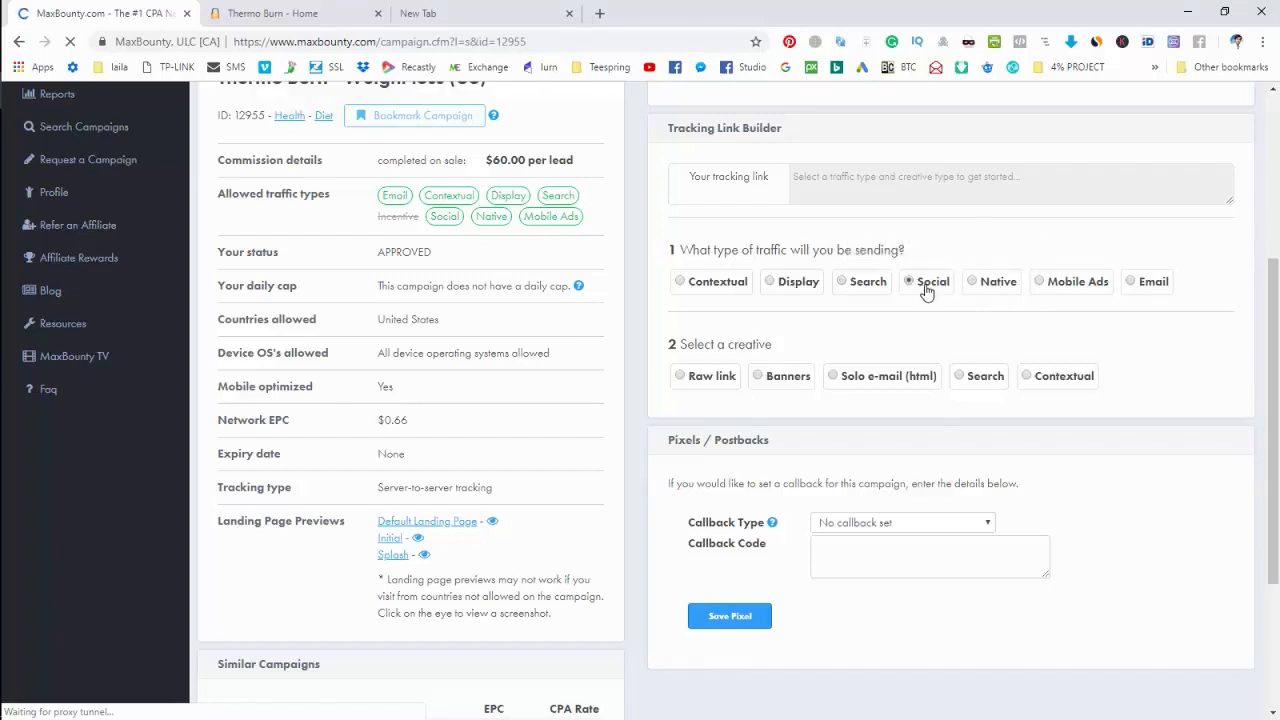
scroll(925, 292, down, 1)
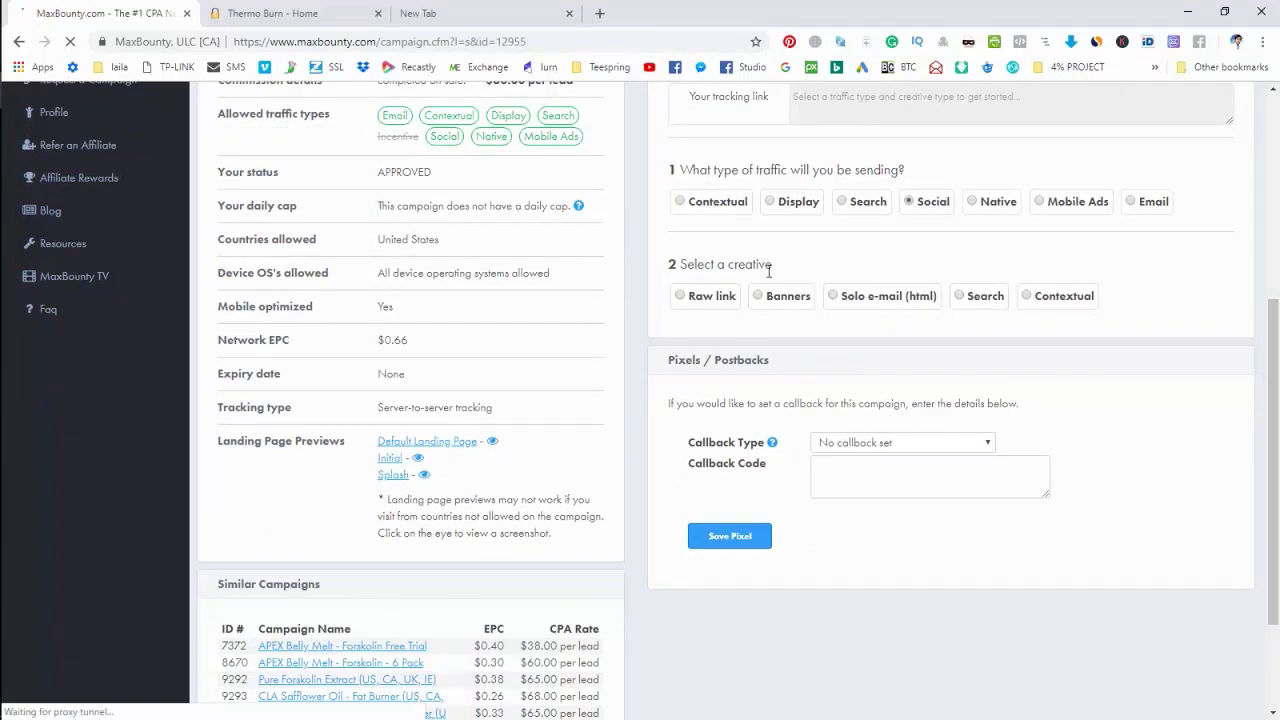
click(681, 297)
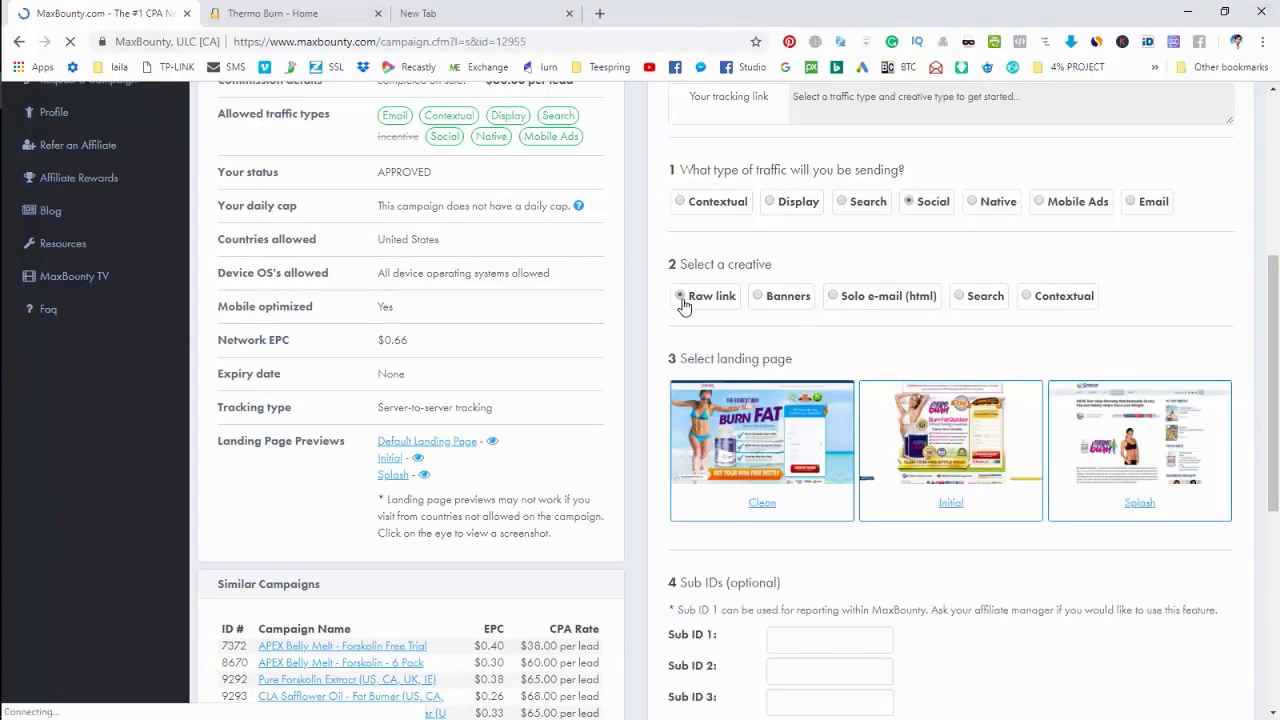
scroll(850, 412, up, 1)
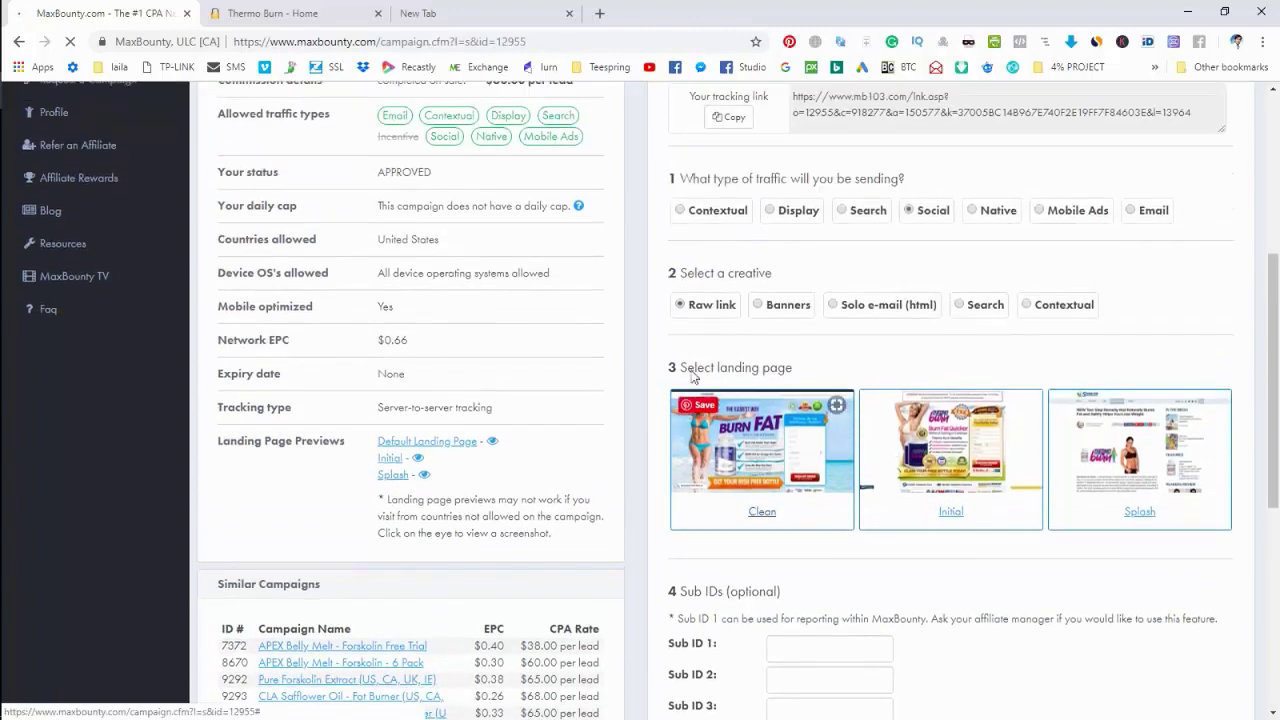
- Look through the campaign's banner creatives and close the list without selecting one
click(789, 308)
scroll(571, 457, down, 10)
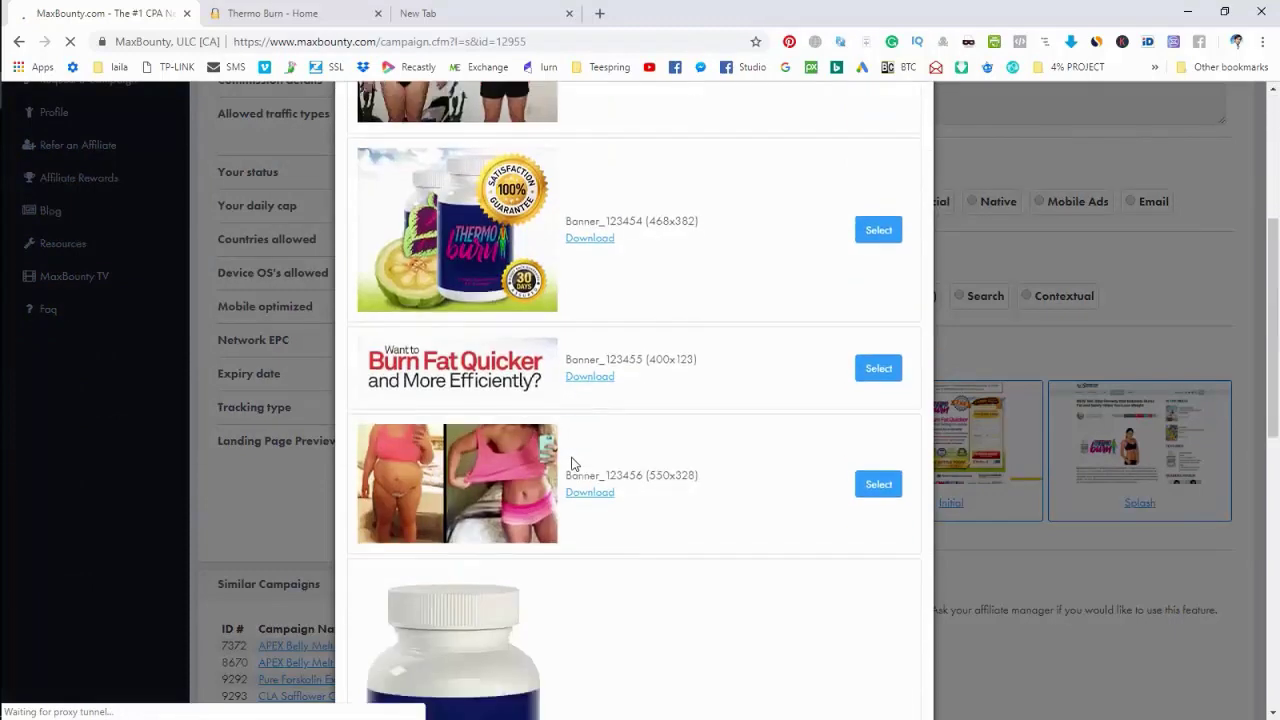
scroll(573, 463, down, 2)
scroll(573, 463, up, 15)
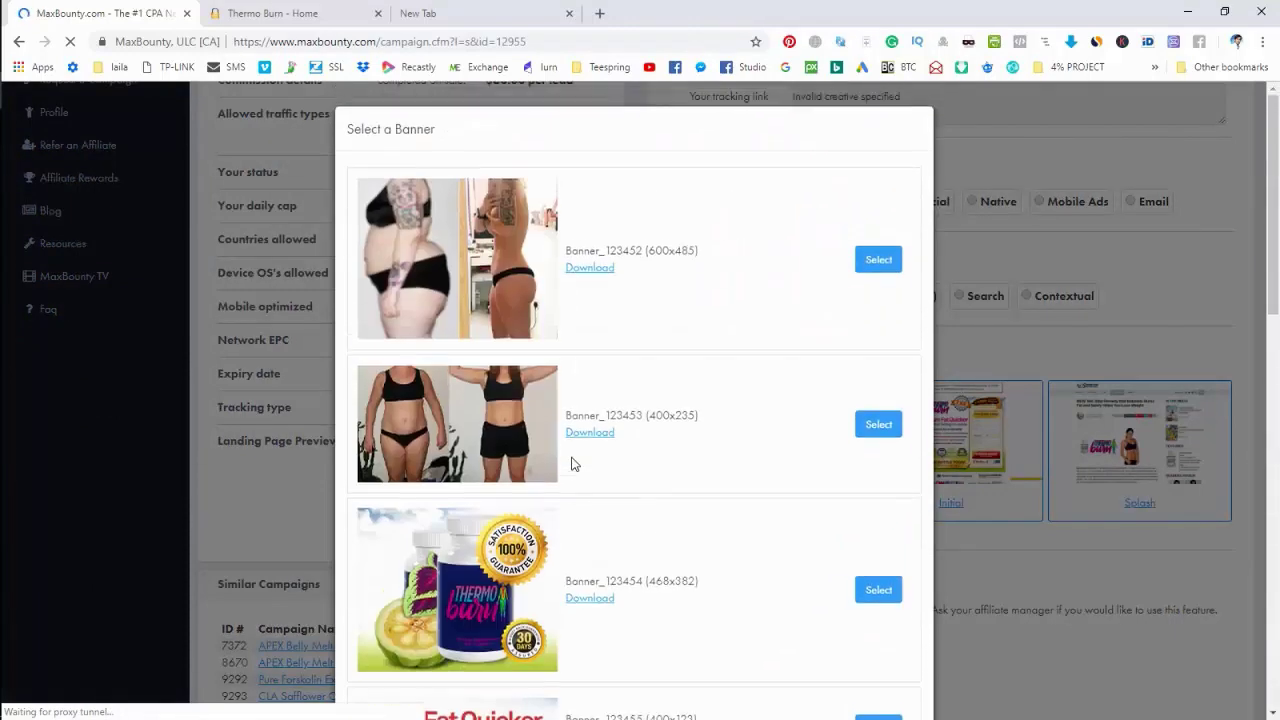
click(1057, 345)
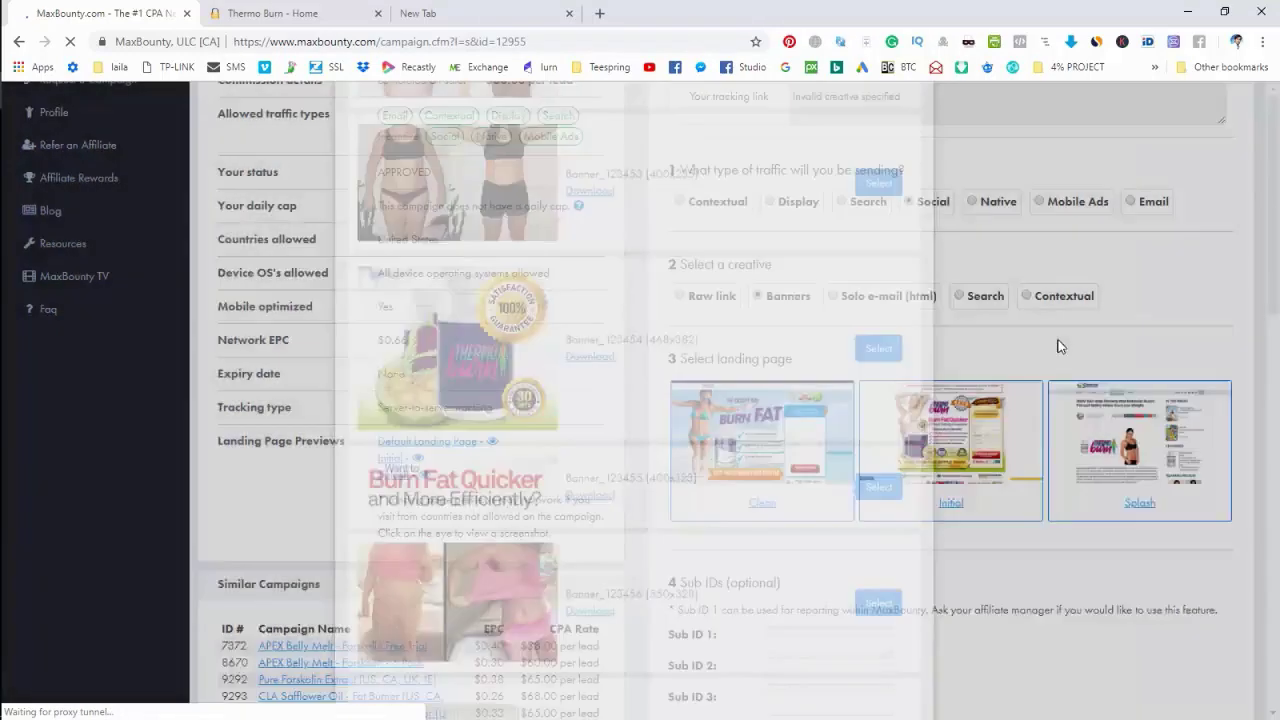
- Look through the Solo e-mail (html) creatives and close the list without selecting one
click(886, 297)
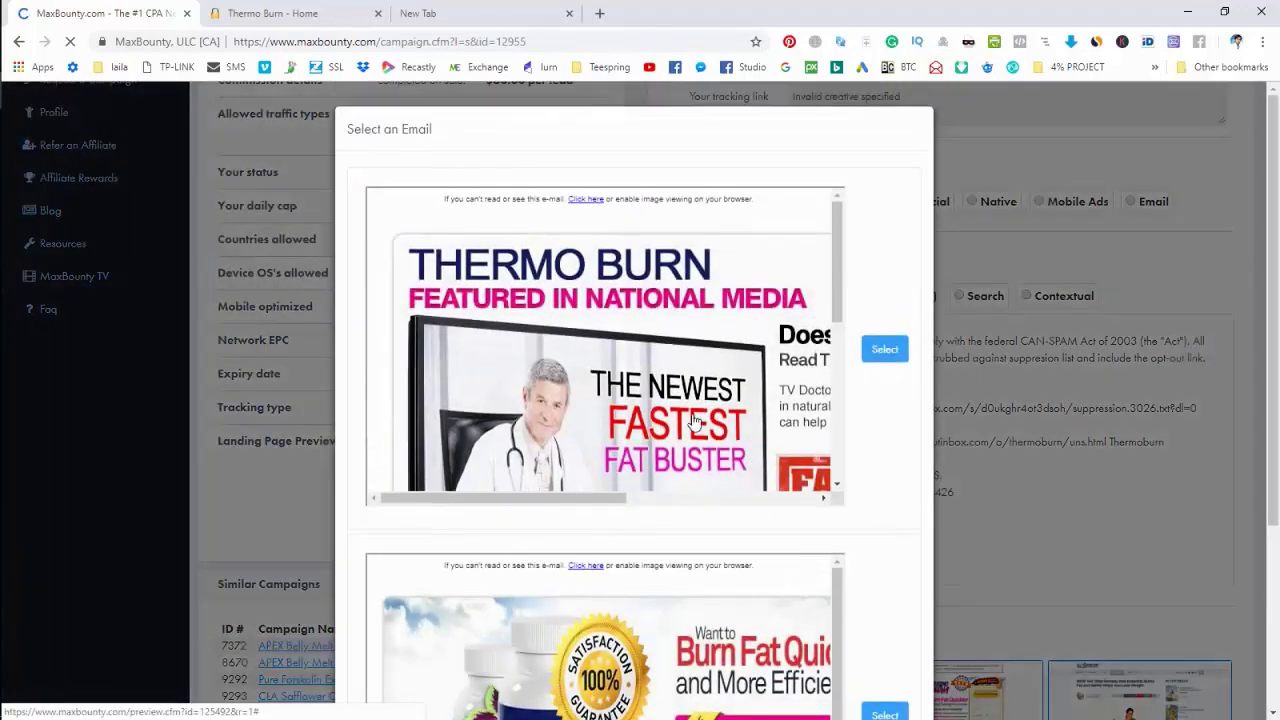
scroll(737, 414, down, 6)
scroll(838, 508, down, 3)
scroll(838, 508, down, 3)
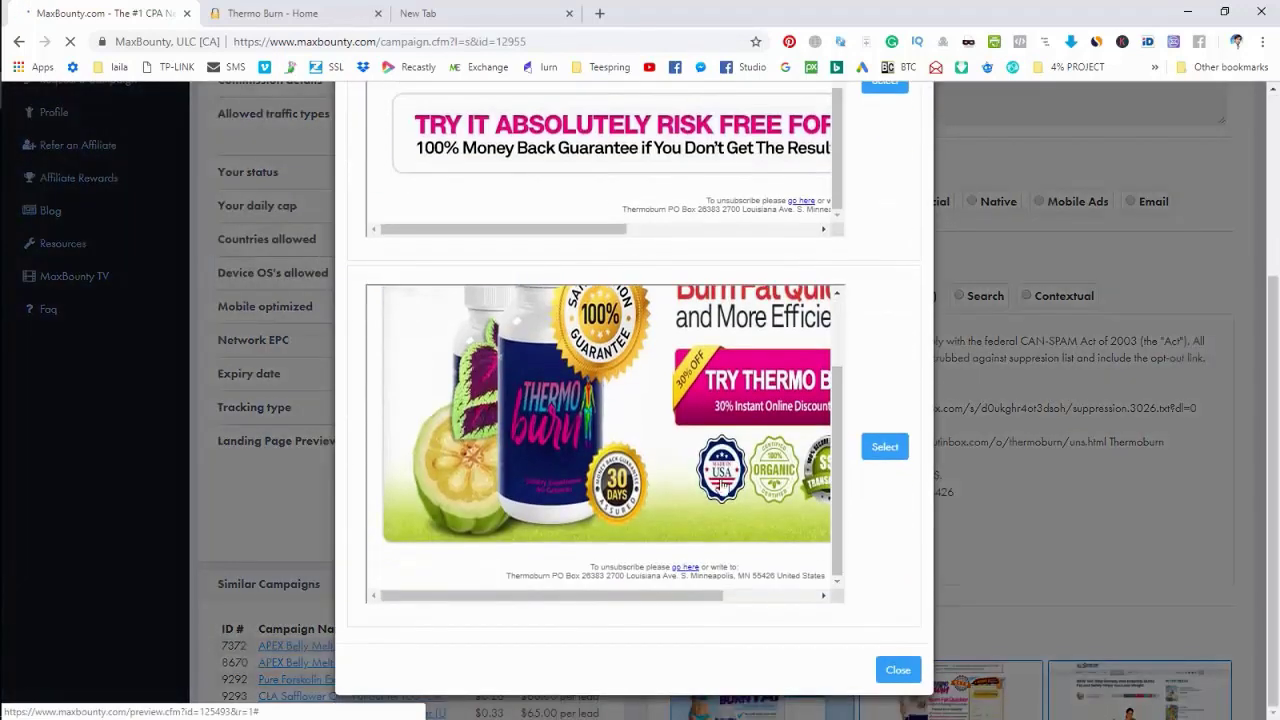
click(1077, 547)
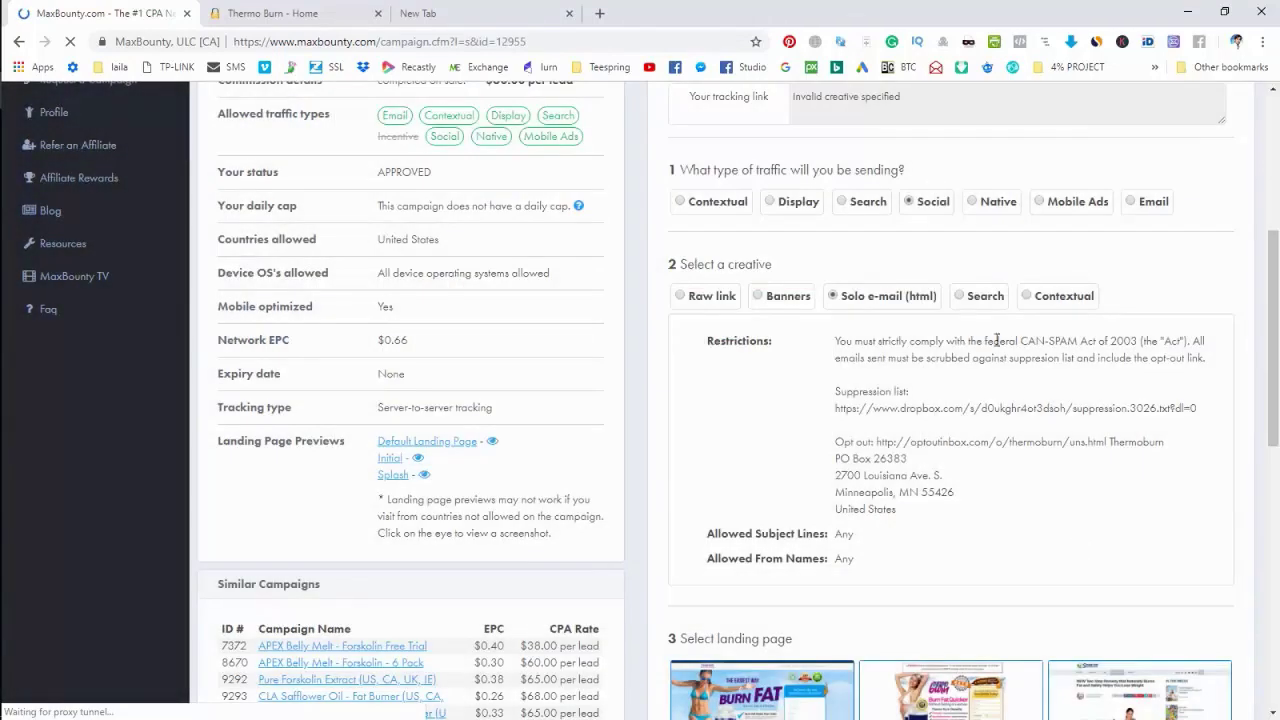
- Switch the creative to Search and read its restrictions, highlighting the heading and the negative SEO headline example
click(976, 302)
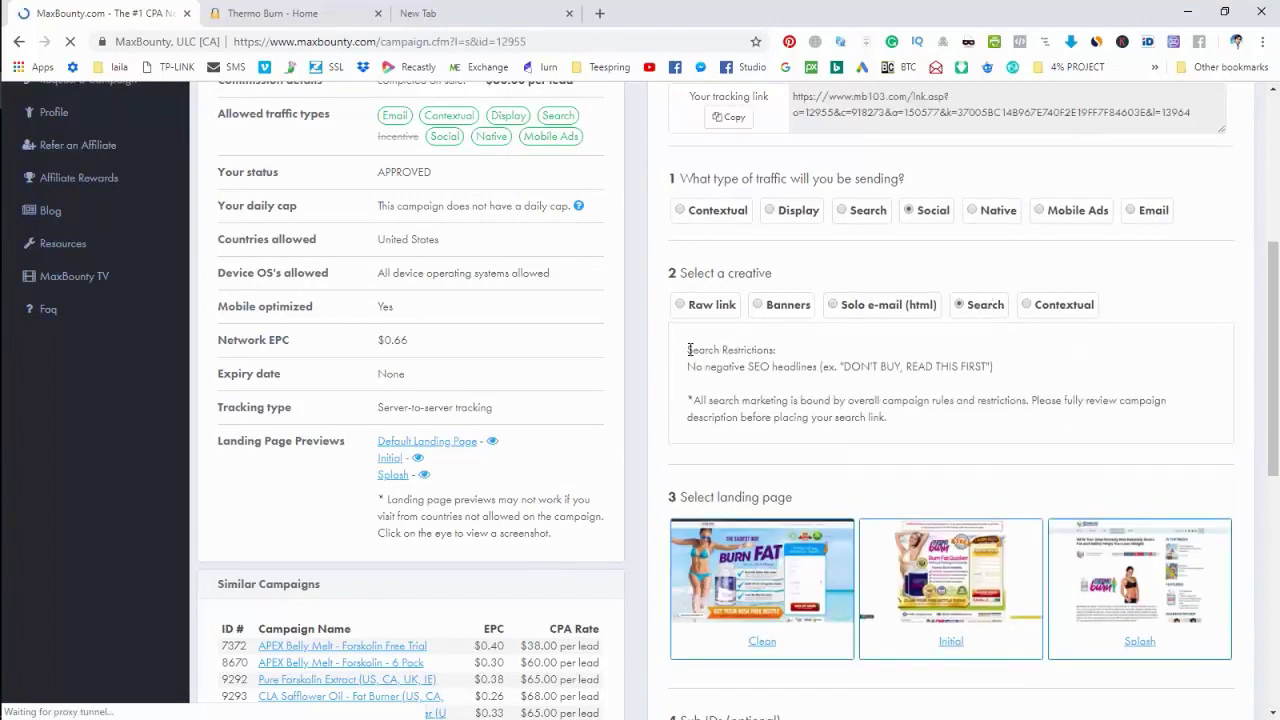
drag(689, 349, 771, 353)
click(774, 352)
drag(847, 368, 989, 367)
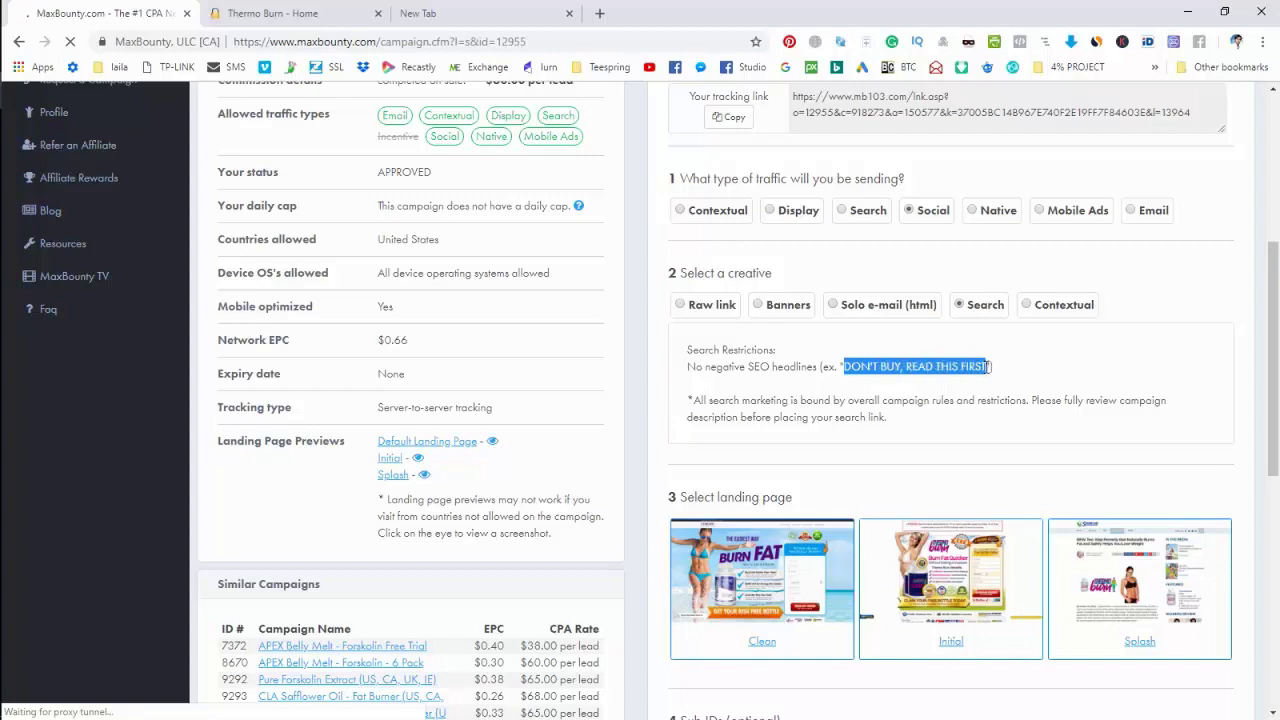
click(783, 363)
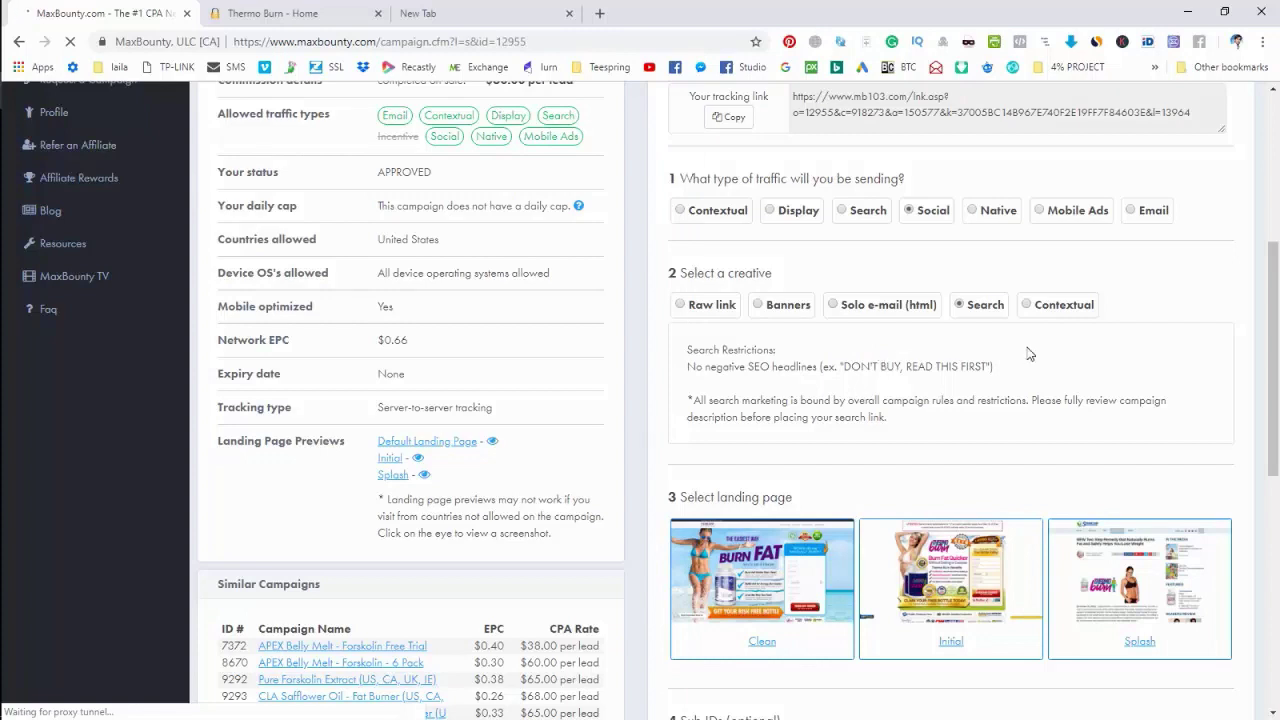
- Check the Contextual creative option and set the creative back to Raw link
click(1060, 307)
scroll(755, 432, down, 1)
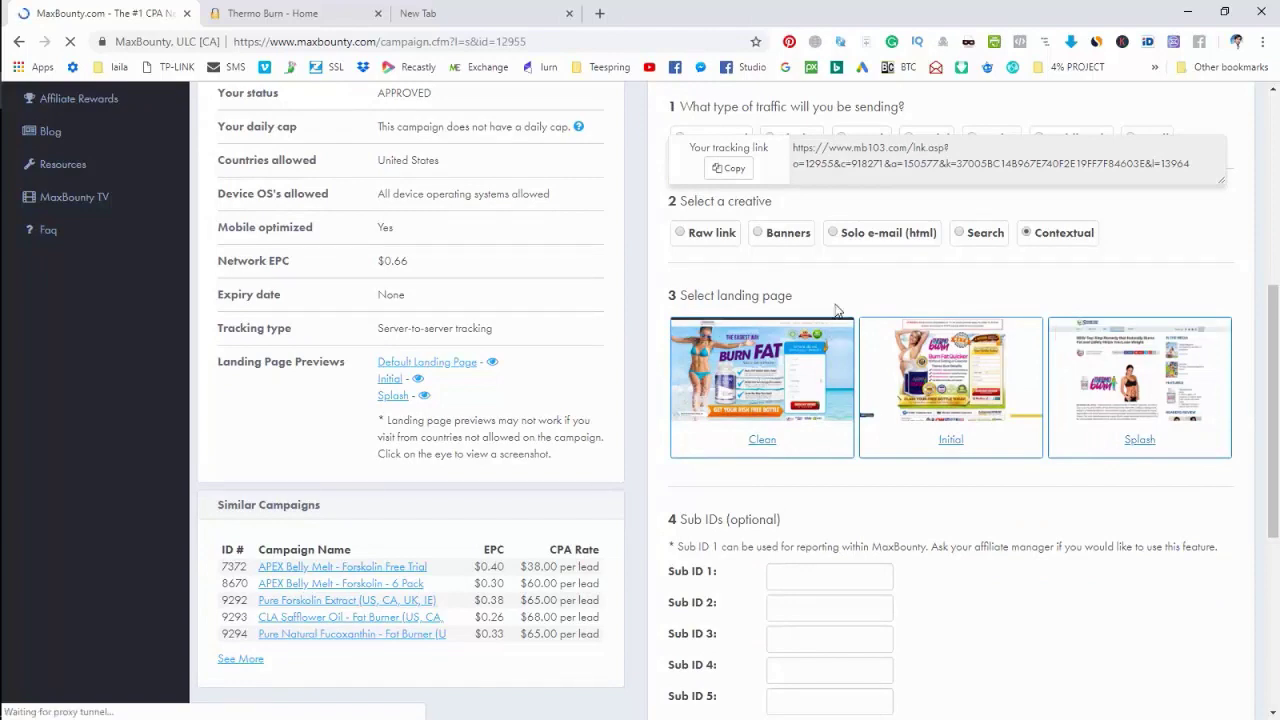
click(711, 234)
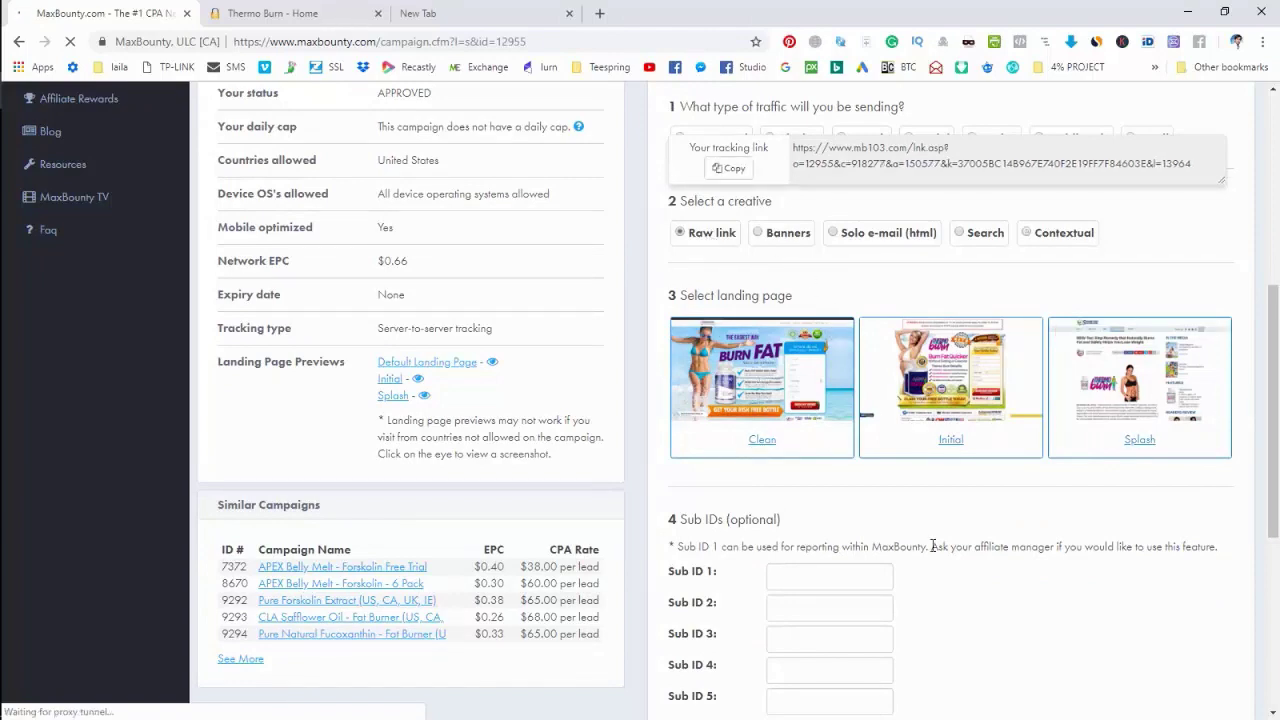
- Set Sub ID 1 to "instagram" and apply it to the tracking link
scroll(932, 545, down, 2)
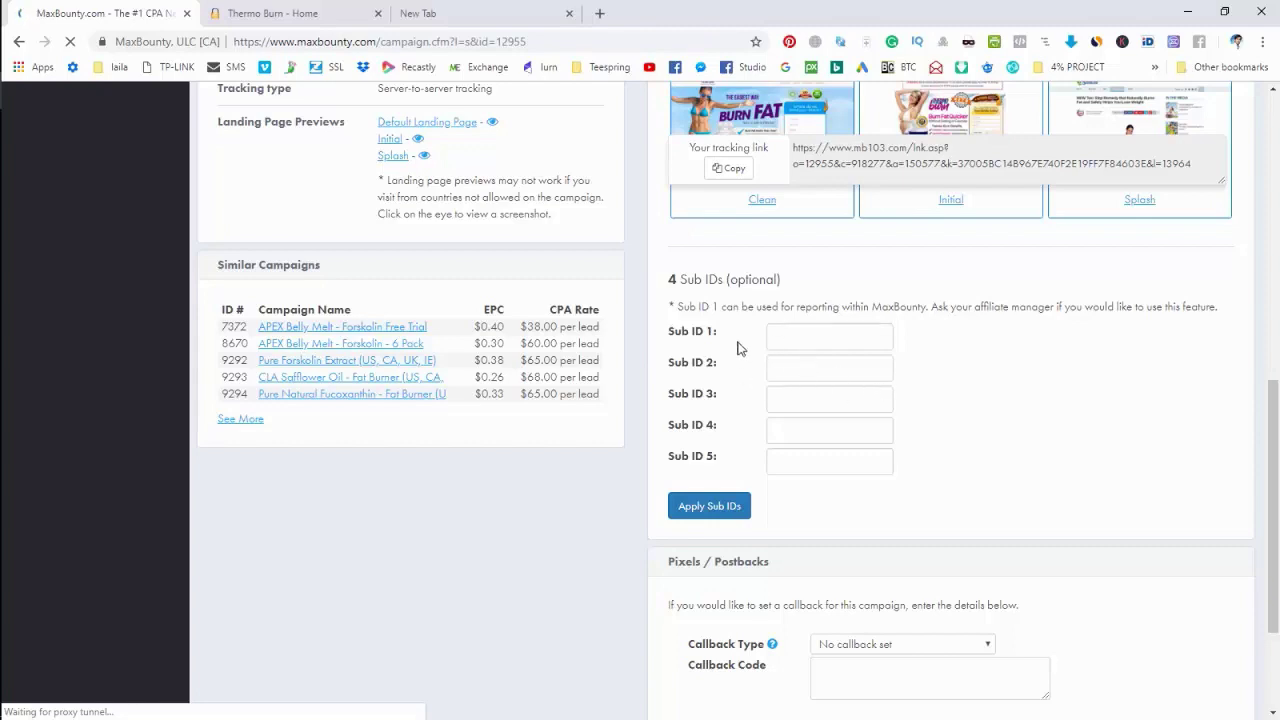
click(780, 342)
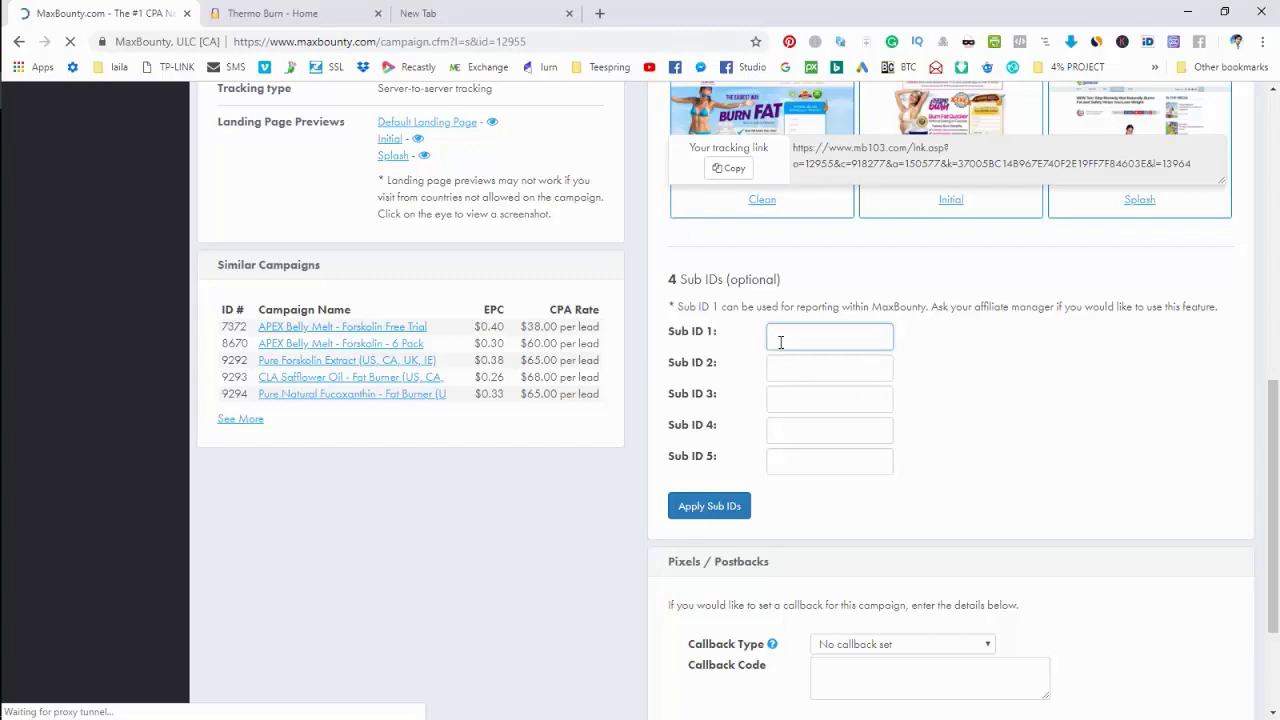
text(instagram)
click(709, 506)
- Copy the full tracking link and paste it into a blank Notepad document
scroll(905, 310, up, 3)
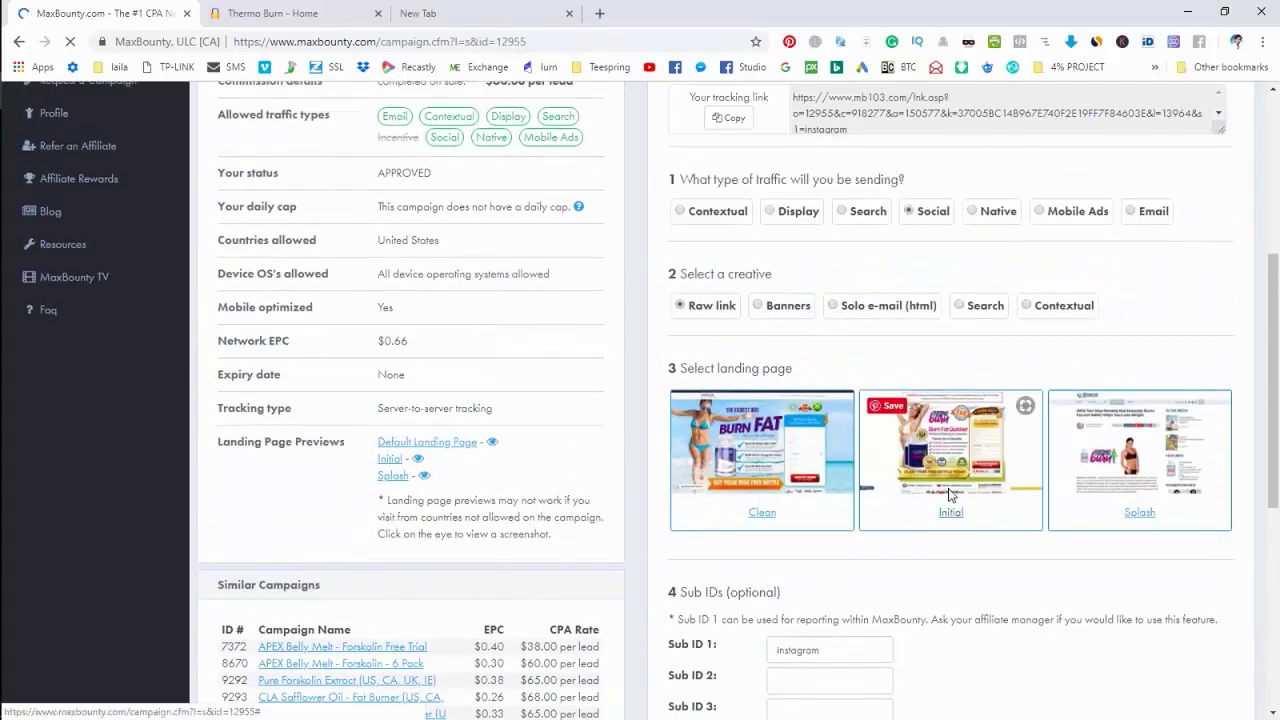
click(819, 103)
key(ctrl+c)
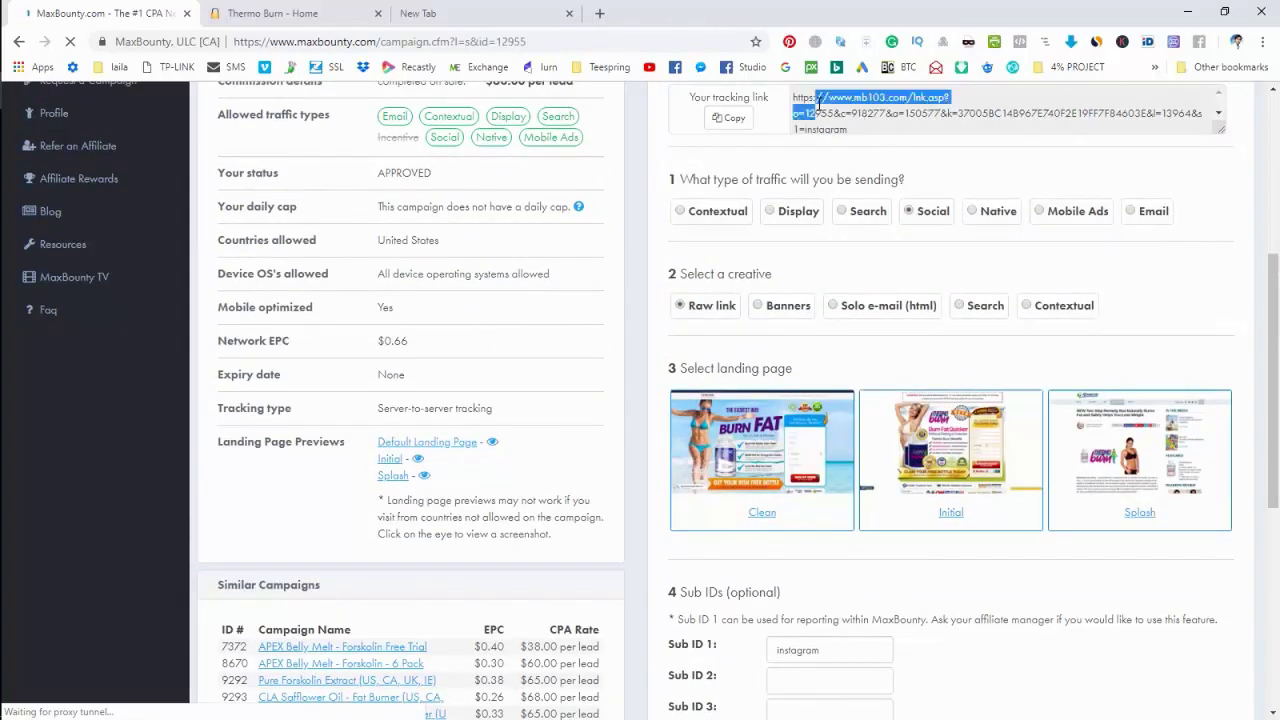
right_click(819, 103)
click(840, 118)
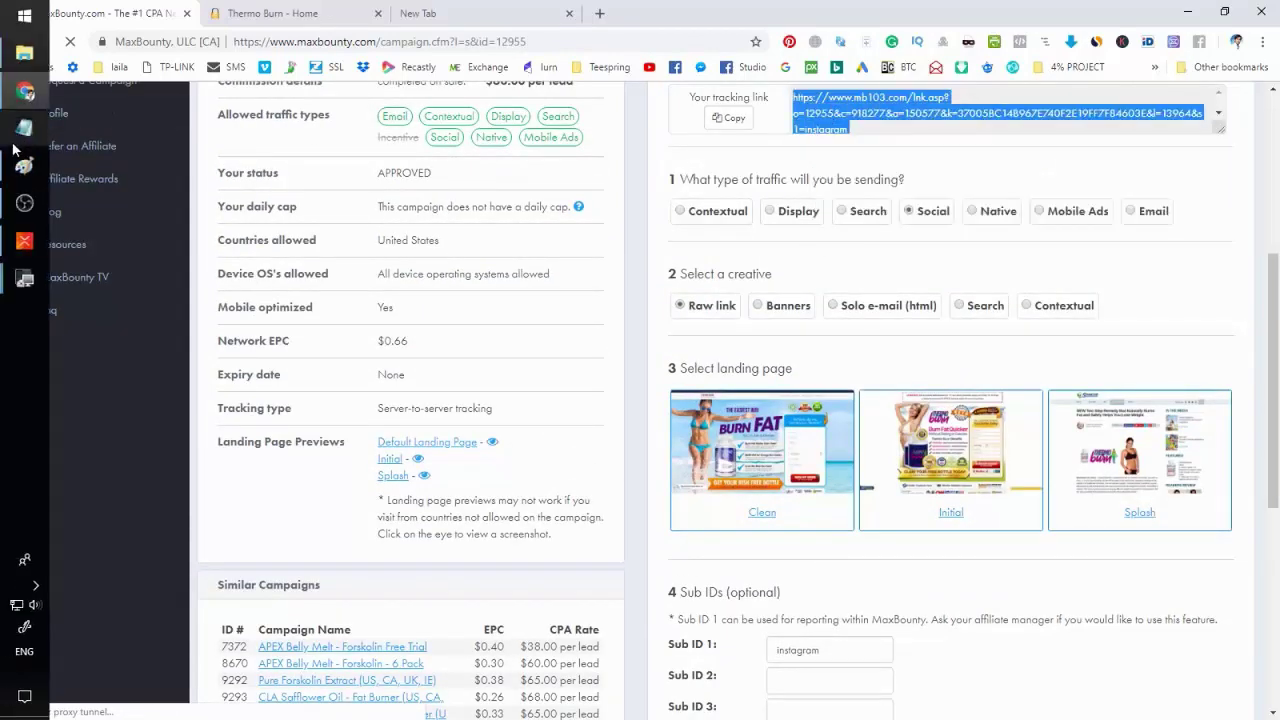
click(18, 135)
key(ctrl+v)
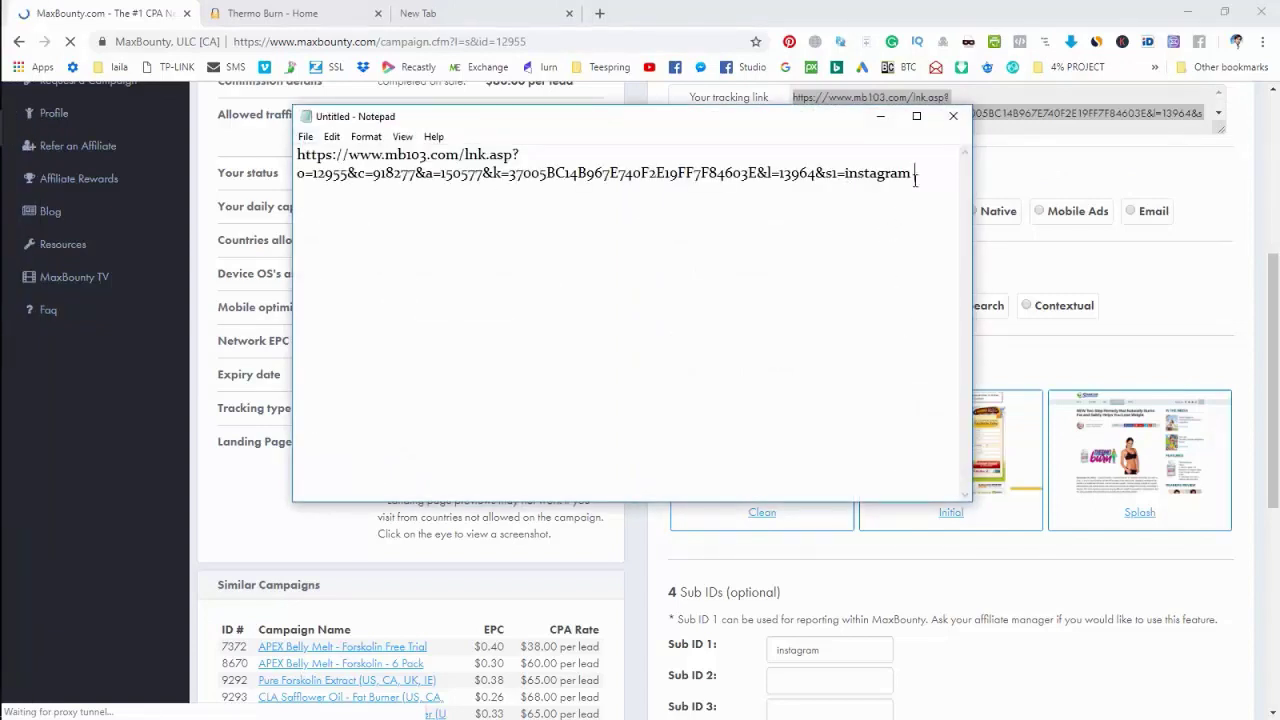
- Highlight the sub ID value at the end of the pasted link, select all the text and close Notepad without saving
drag(911, 174, 845, 174)
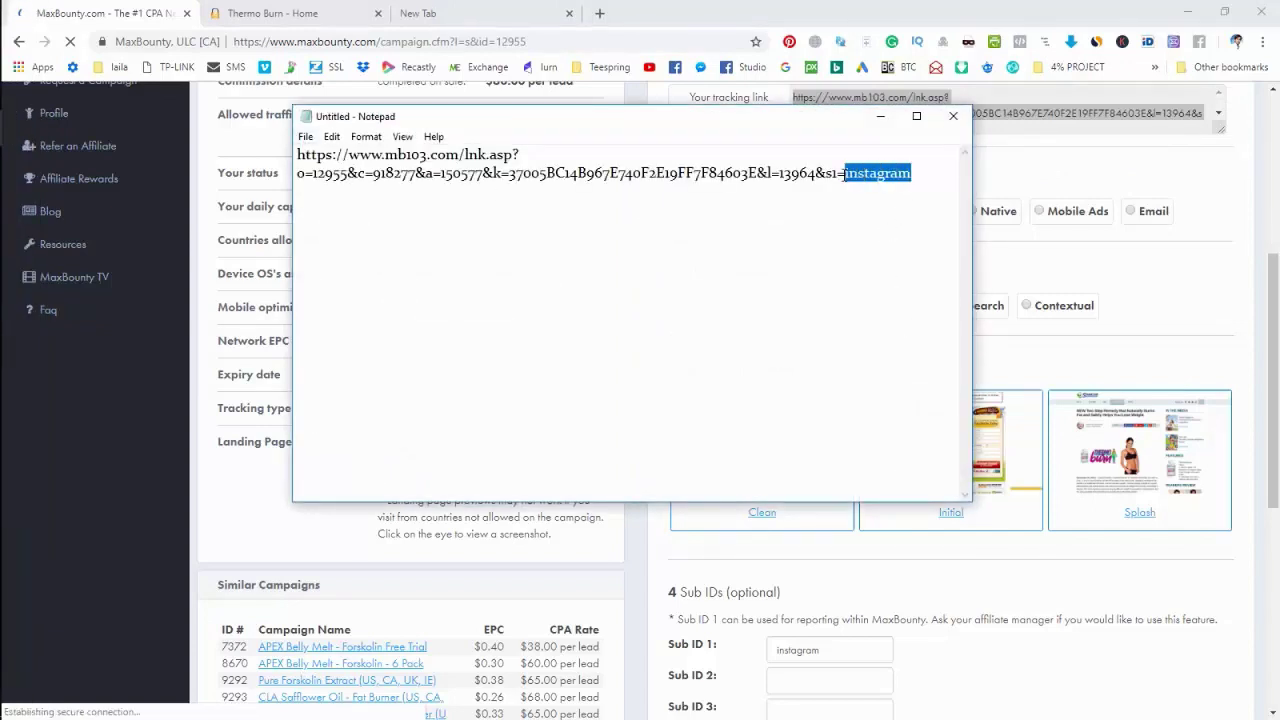
key(ctrl+a)
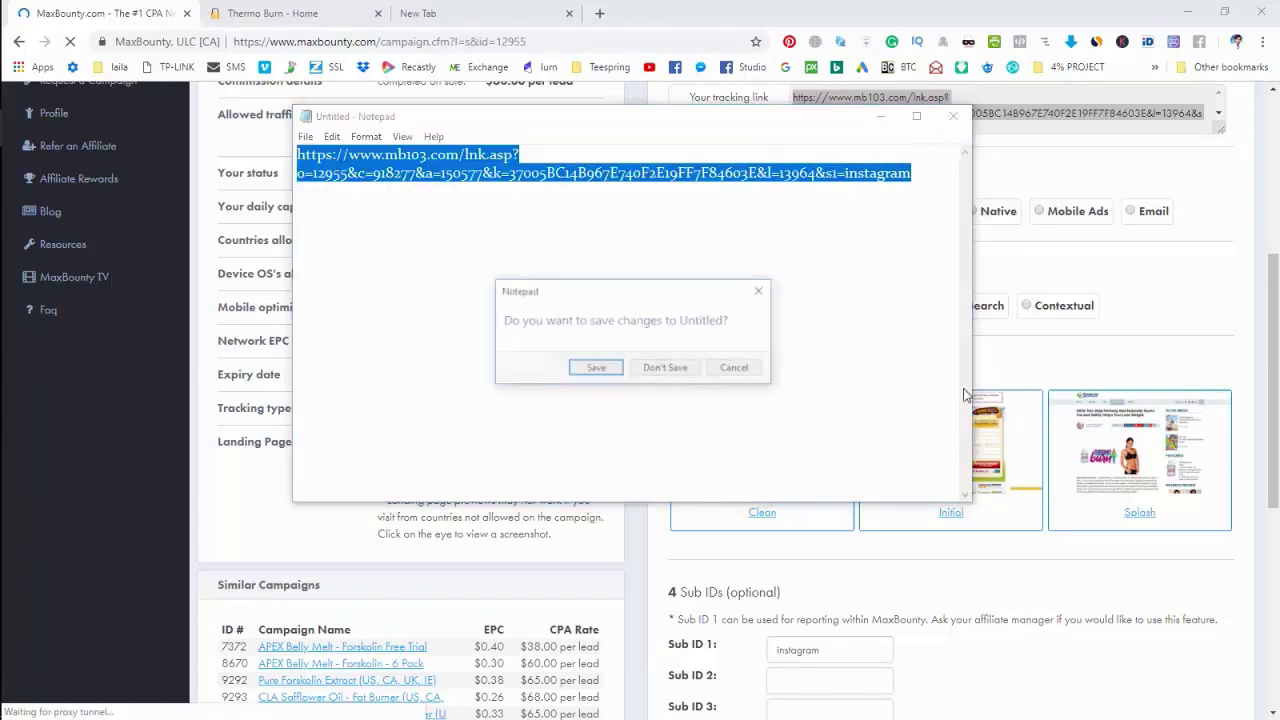
click(953, 116)
click(700, 372)
- Review the Sub IDs and Pixels / Postbacks sections, and view the Callback Type options without changing the setting
scroll(905, 492, down, 3)
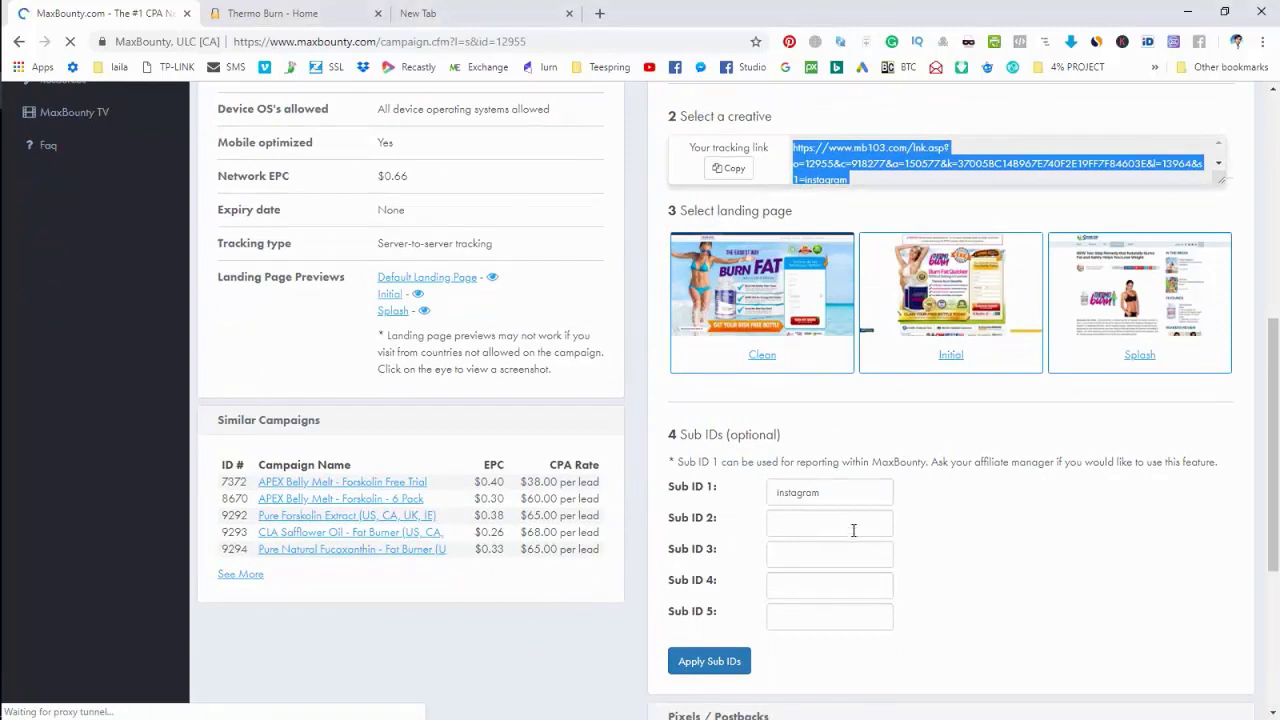
scroll(791, 513, down, 3)
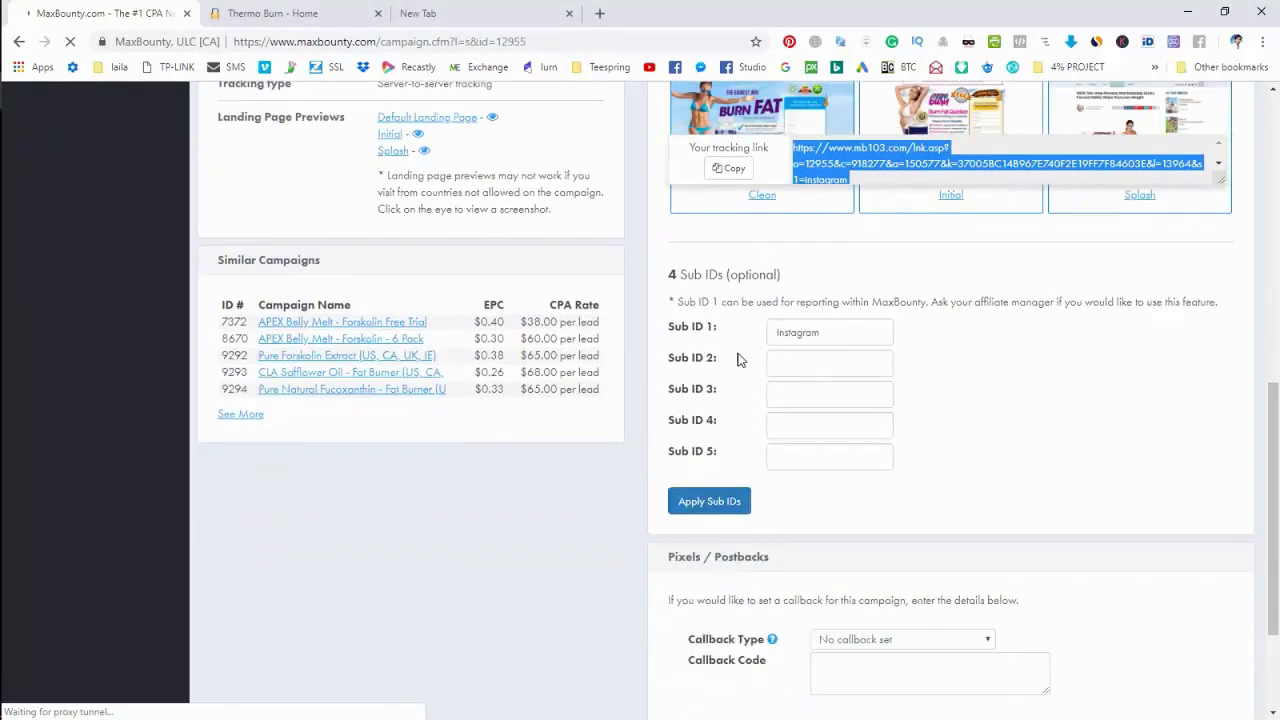
scroll(737, 372, down, 3)
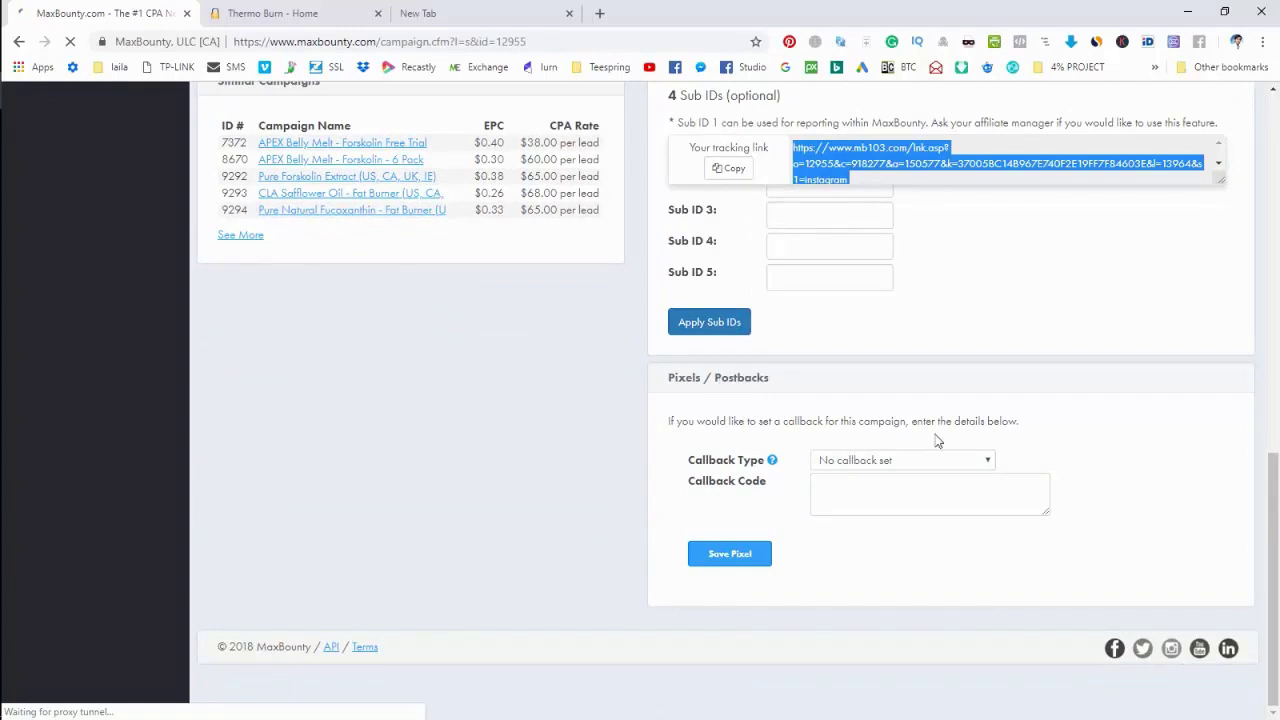
click(1076, 428)
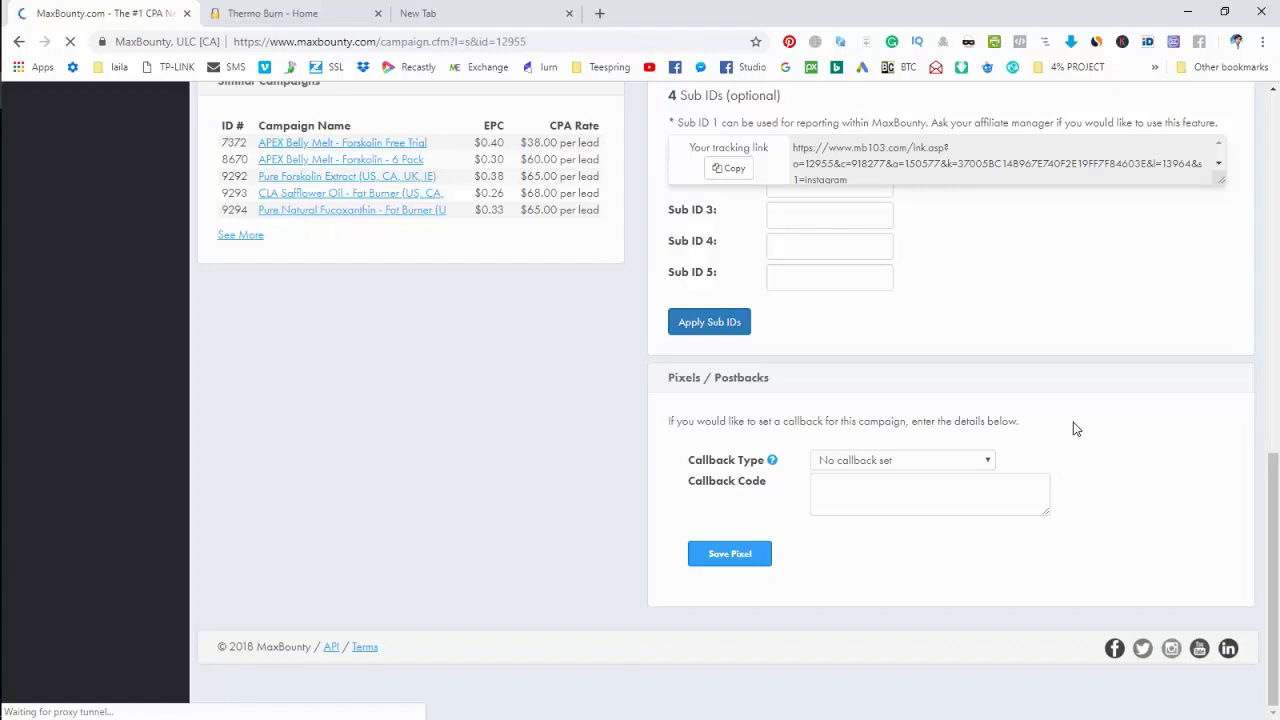
click(962, 466)
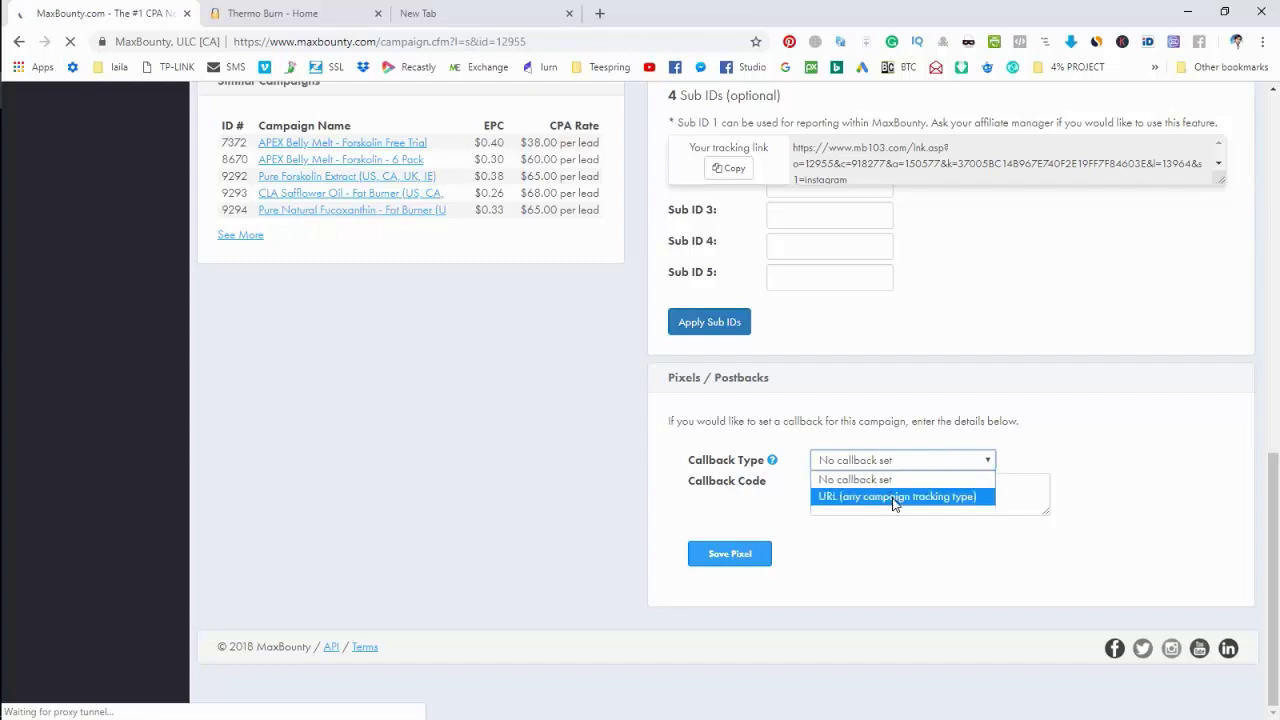
click(900, 538)
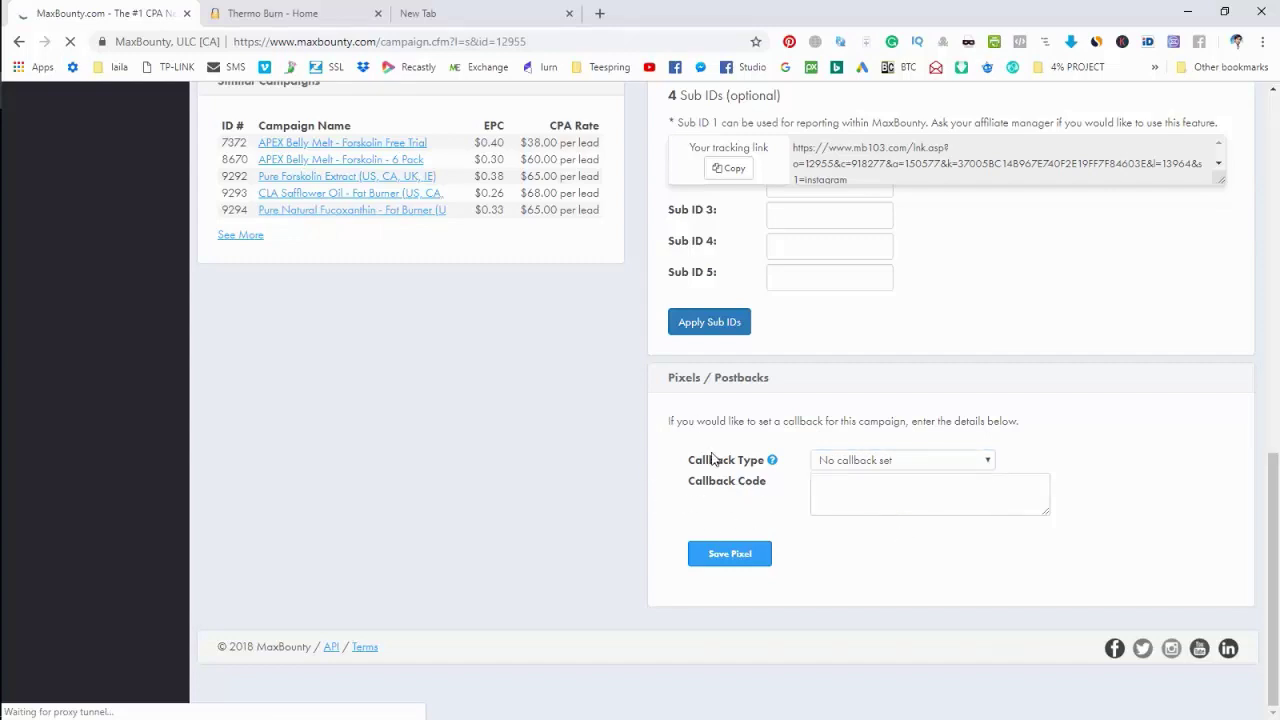
- Examine the Callback Code field and highlight the Pixels / Postbacks heading, leaving the callback settings unsaved
click(853, 485)
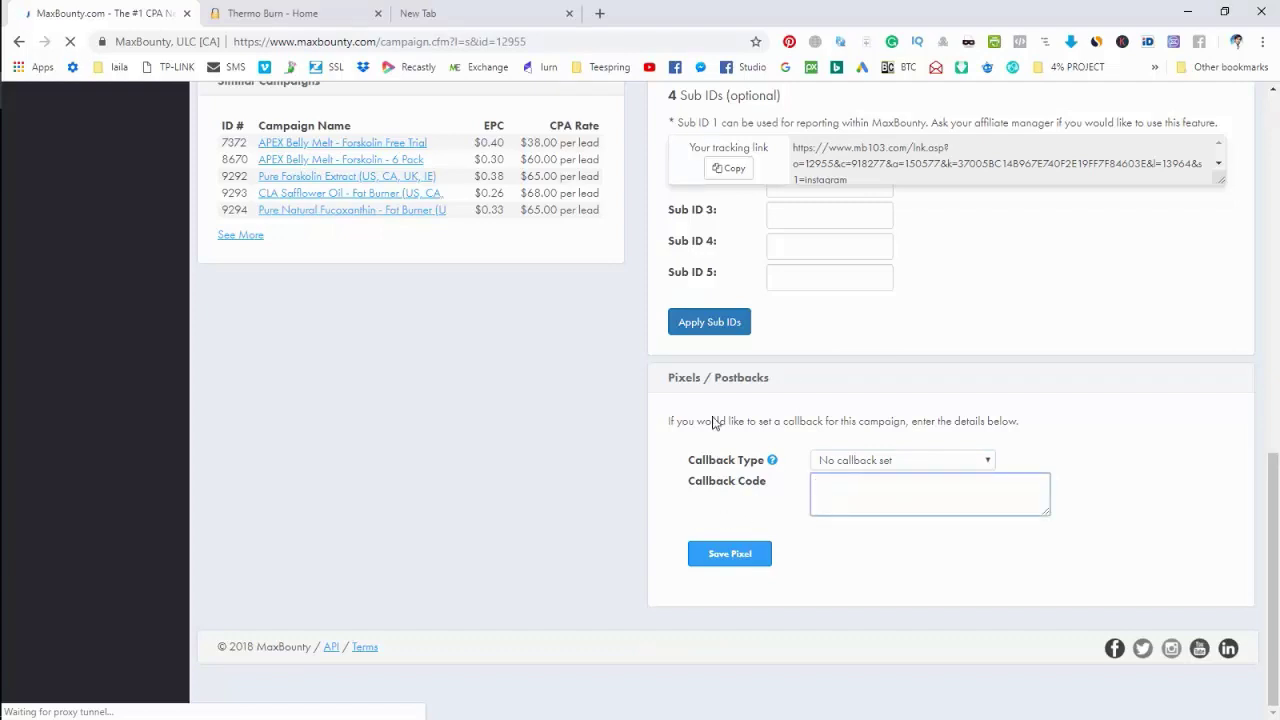
triple_click(706, 378)
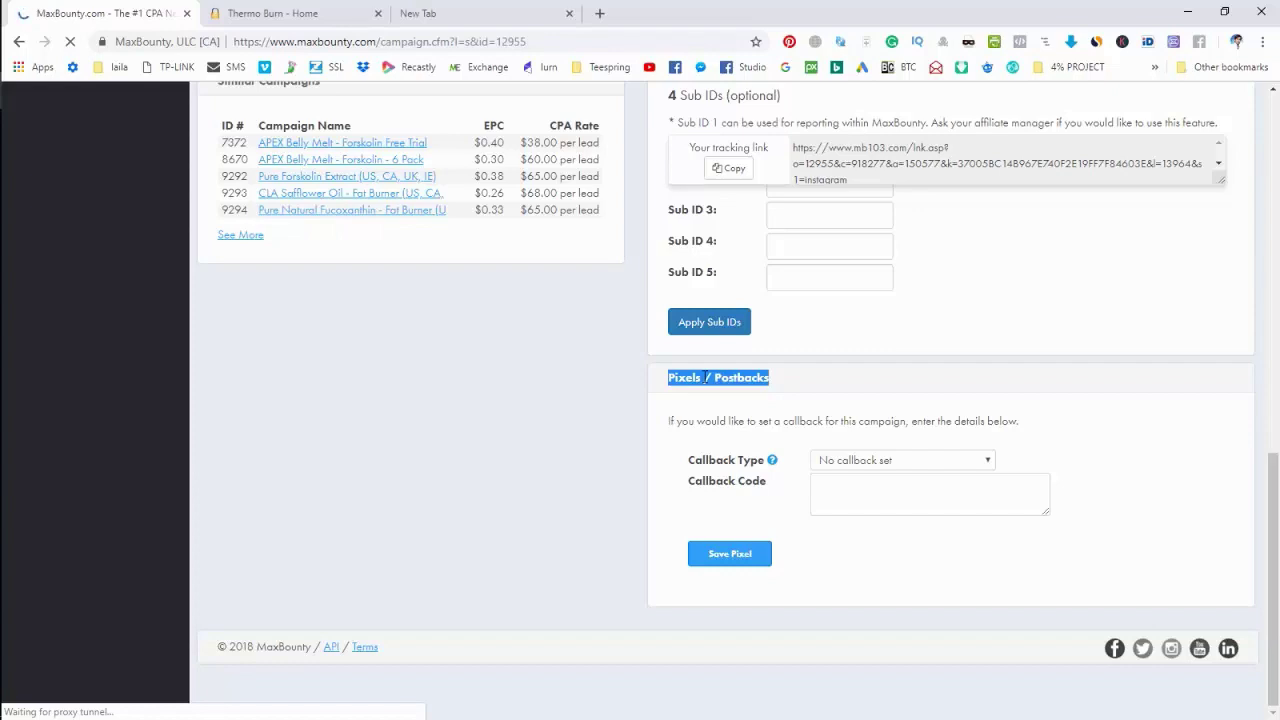
triple_click(707, 378)
click(776, 531)
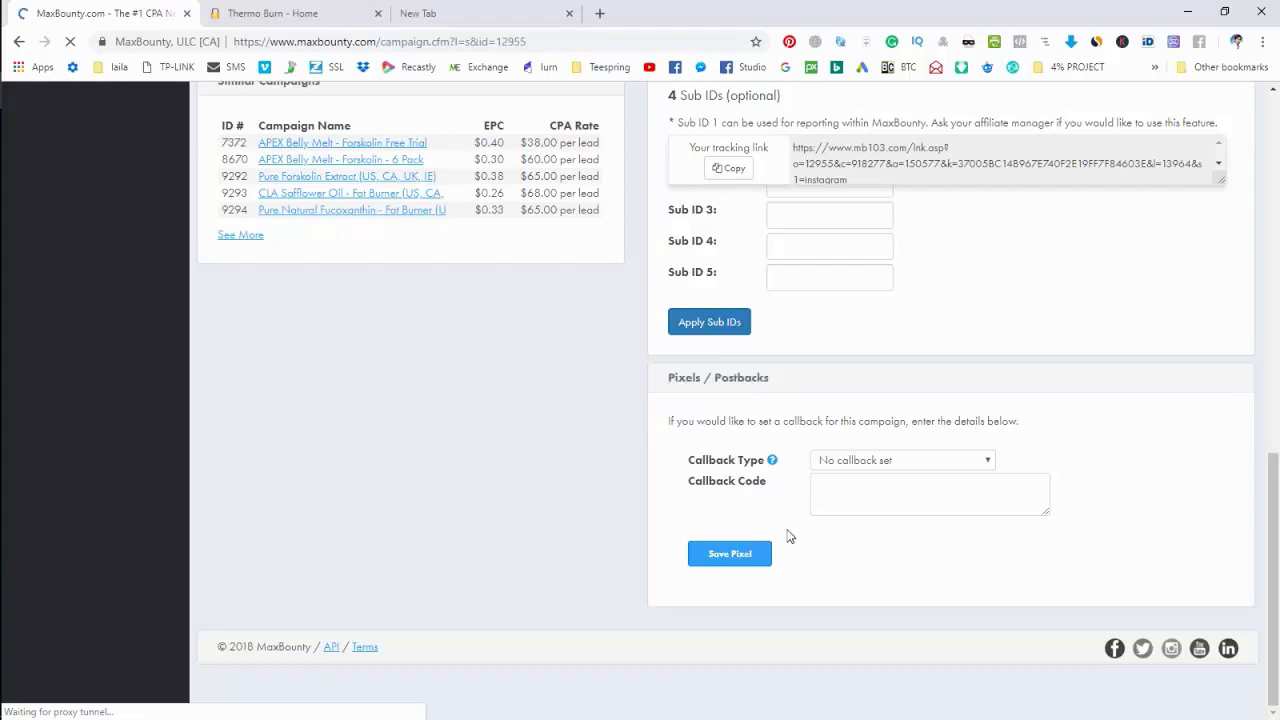
triple_click(726, 380)
click(845, 578)
- Review the Thermo Burn campaign page again, from the landing page, Sub IDs and callback sections back to the campaign details and description
scroll(845, 578, up, 1)
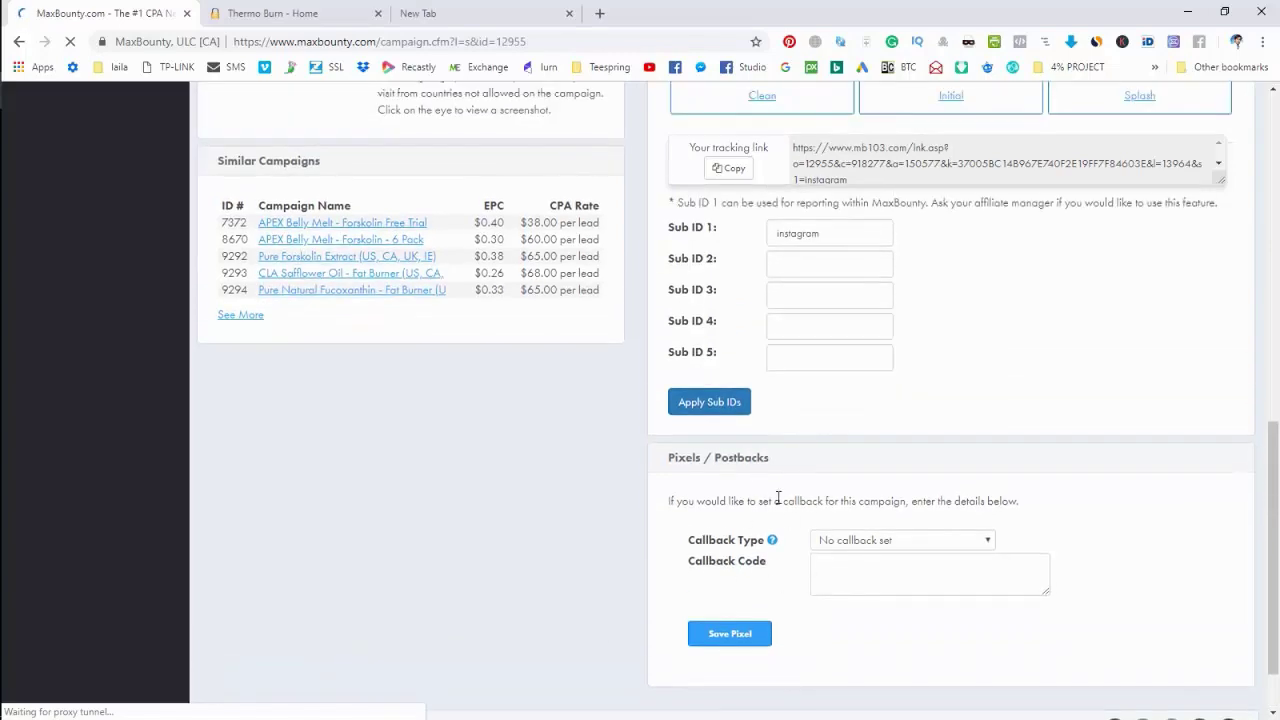
scroll(777, 497, up, 2)
scroll(1016, 516, down, 3)
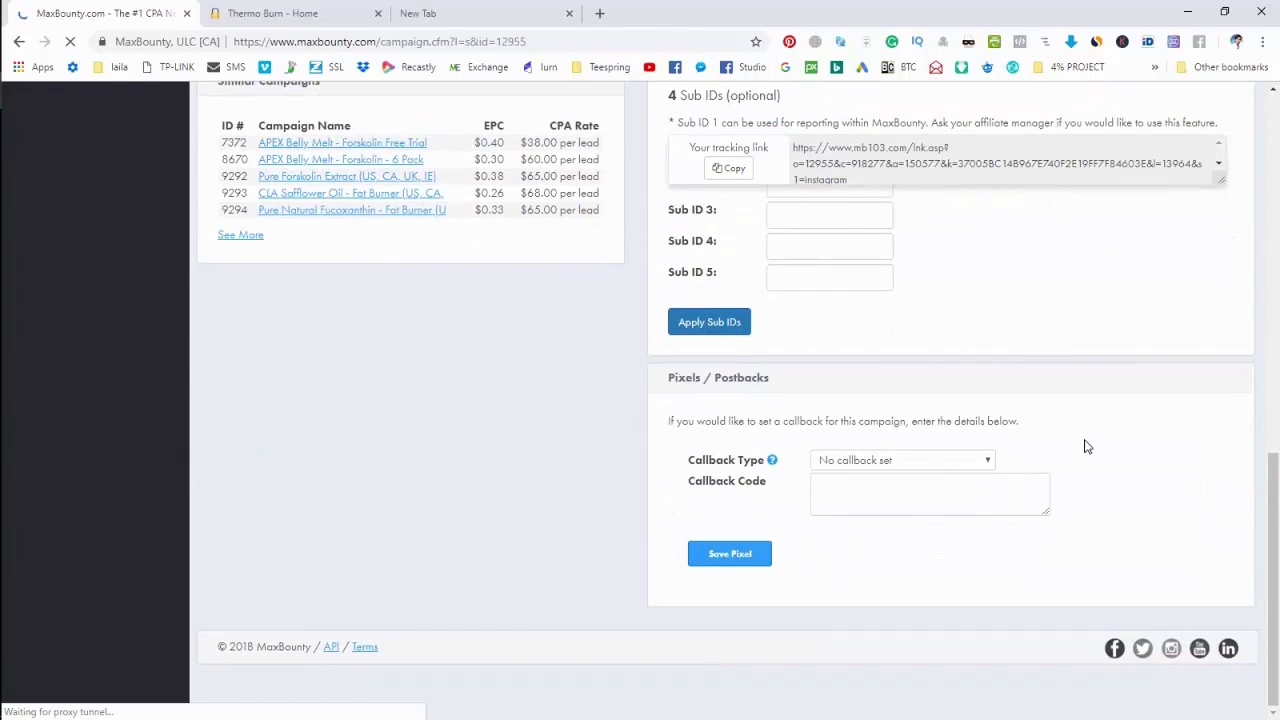
scroll(1087, 446, up, 4)
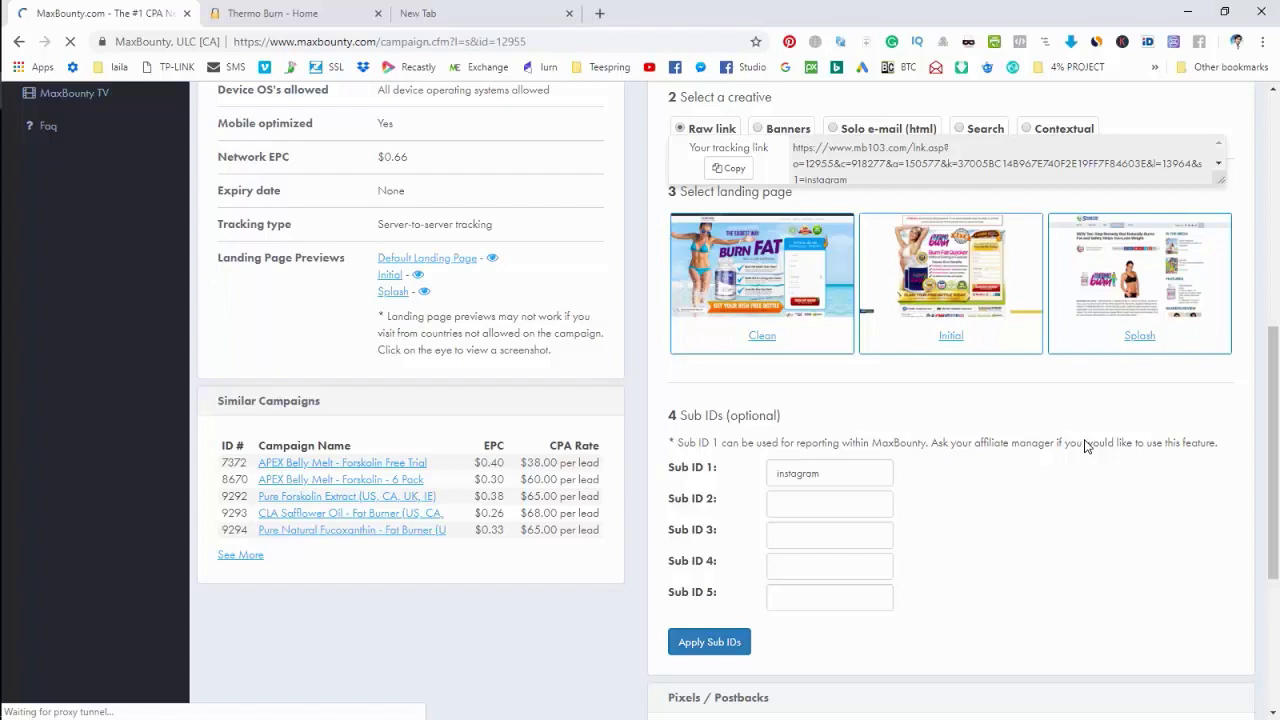
scroll(1087, 445, down, 3)
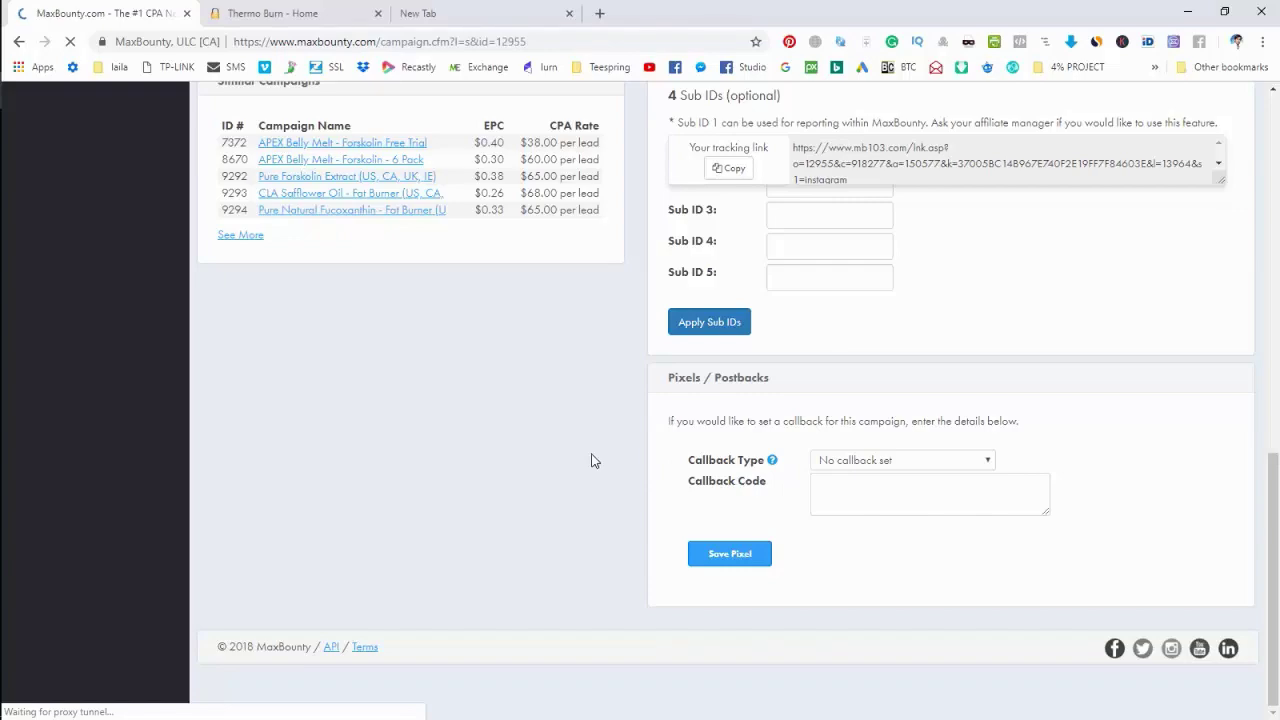
scroll(591, 460, up, 15)
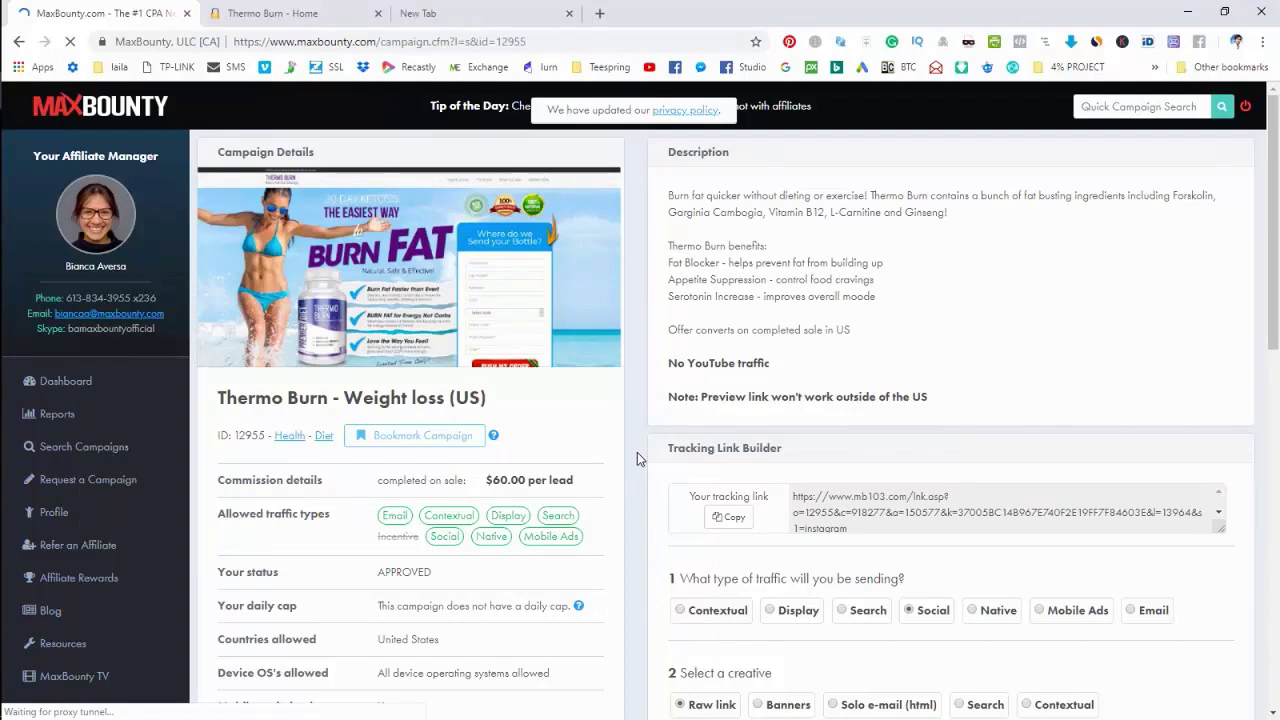
scroll(637, 452, down, 15)
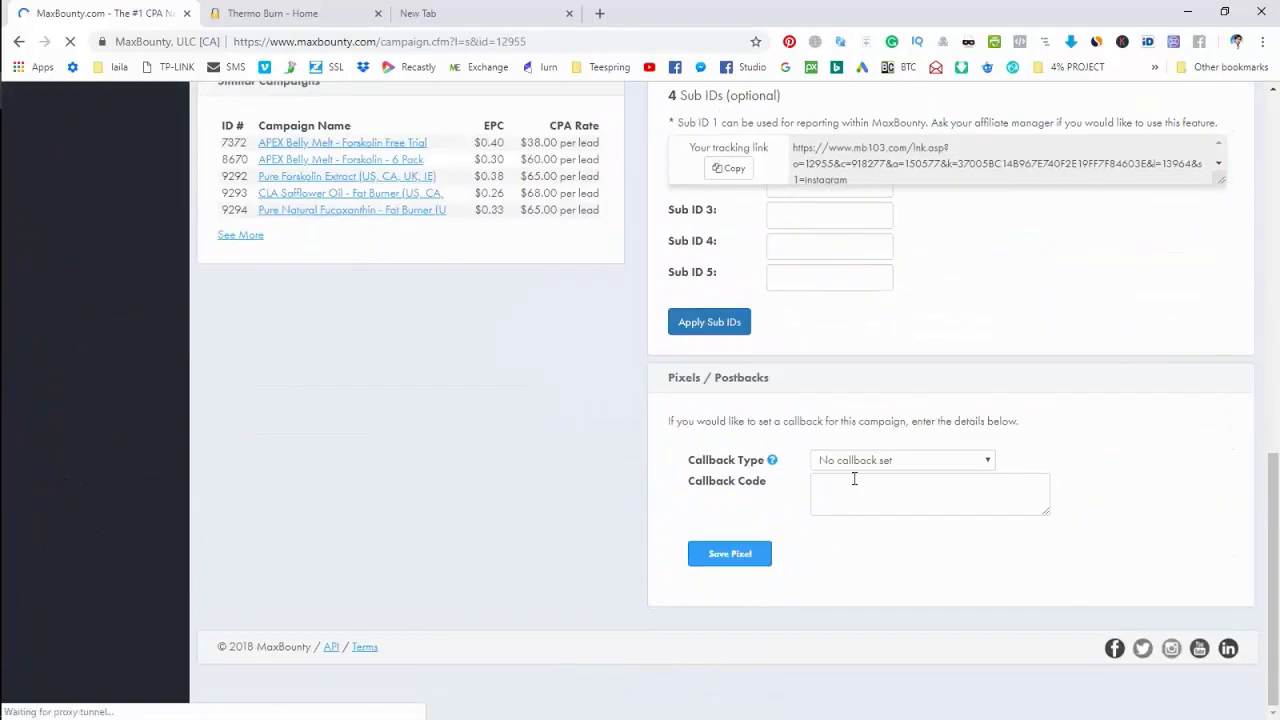
scroll(853, 479, up, 15)
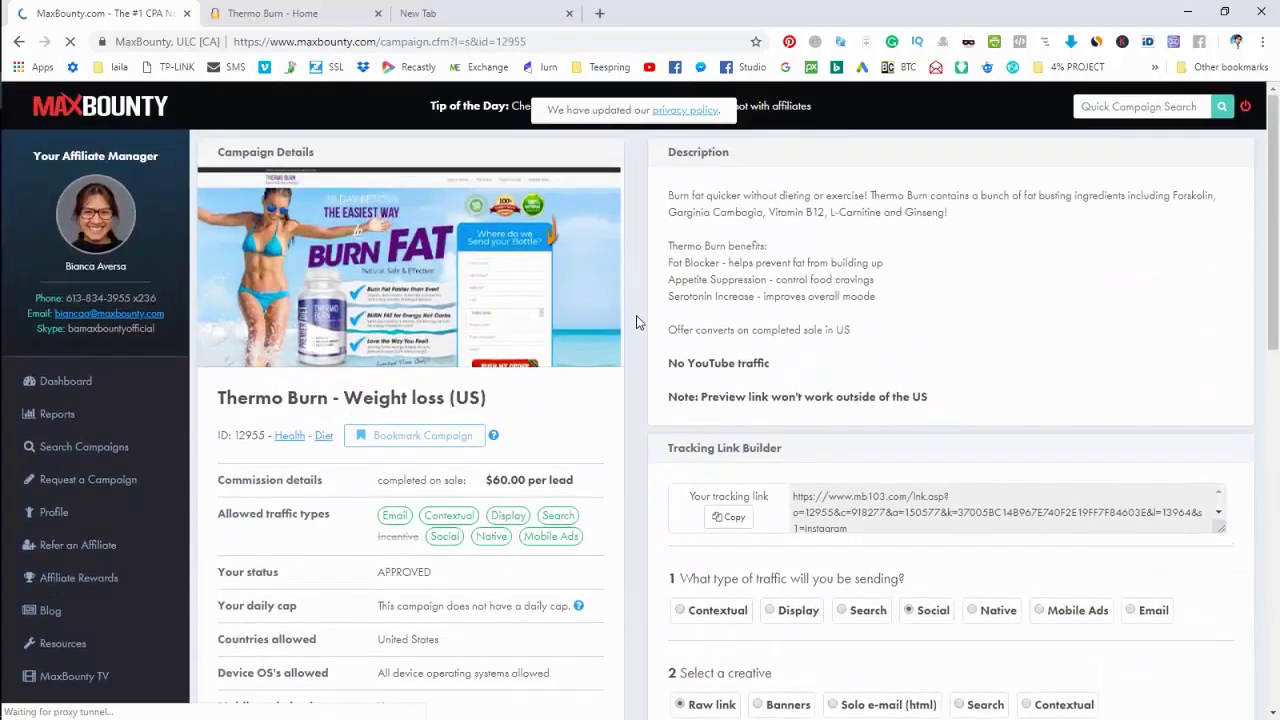
- Switch to OBS Studio and select the Camera scene for the preview
mouse_move(14, 256)
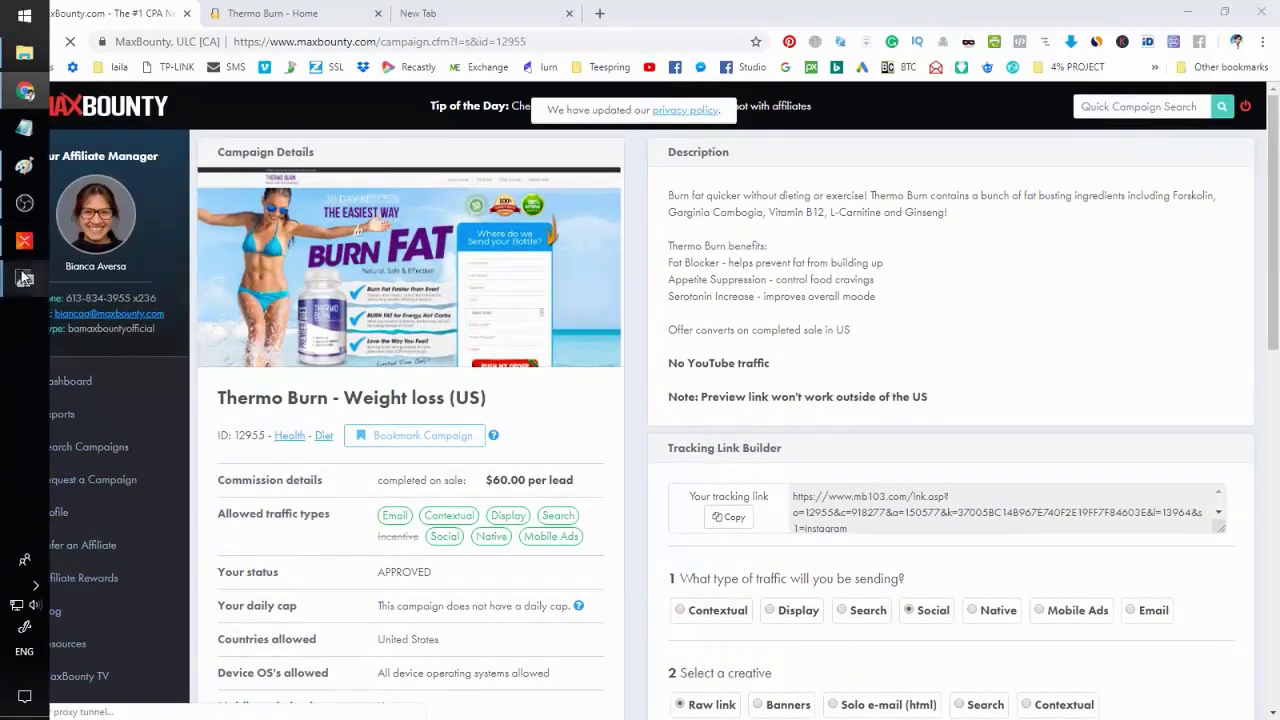
mouse_move(25, 278)
click(120, 335)
click(328, 456)
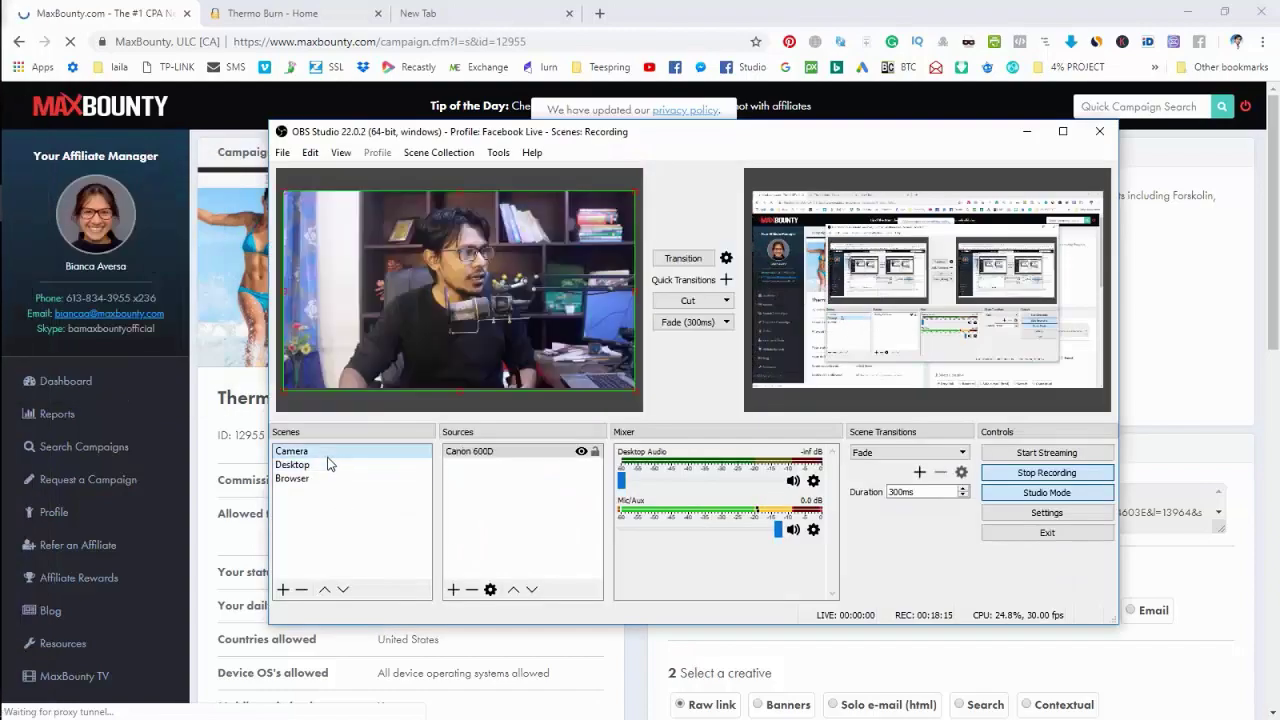